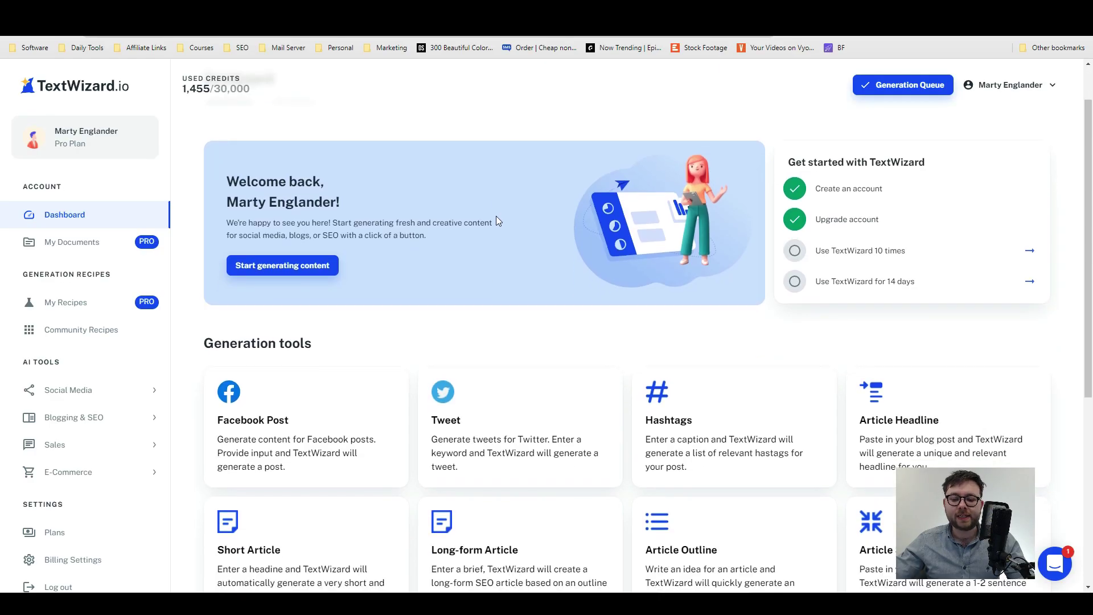
Scroll through the Dashboard's Generation tools and return to the top
scroll(501, 226, down, 2)
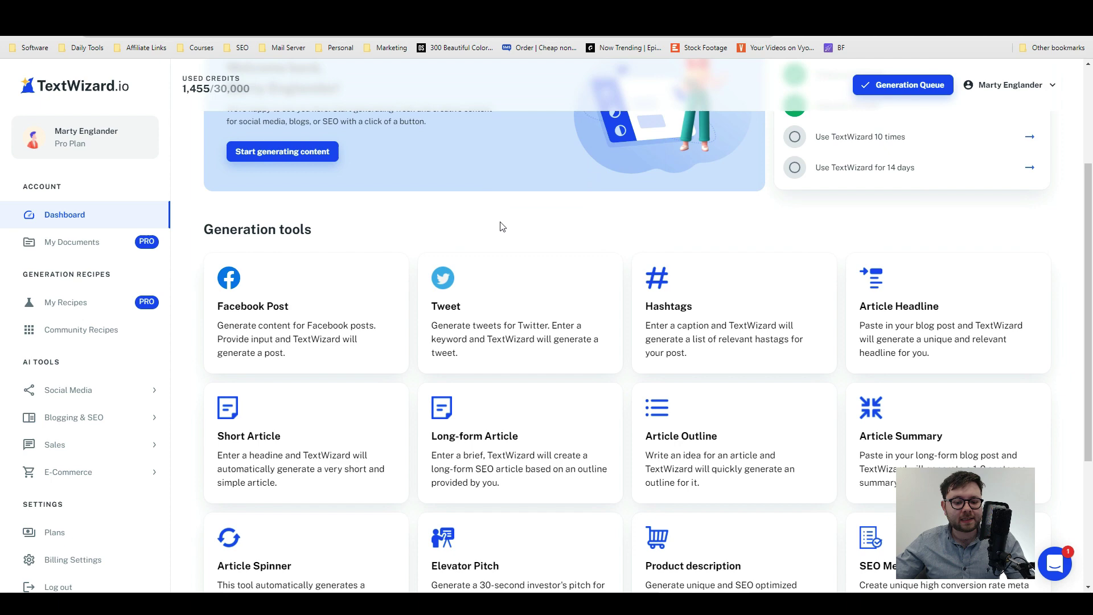
scroll(488, 209, down, 3)
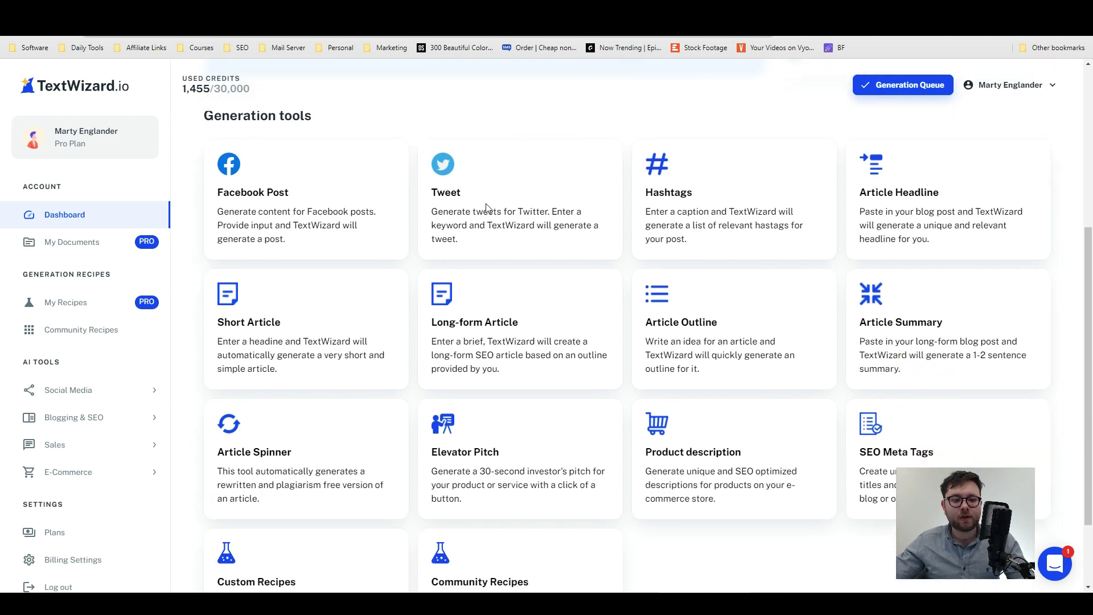
click(64, 215)
scroll(94, 194, down, 1)
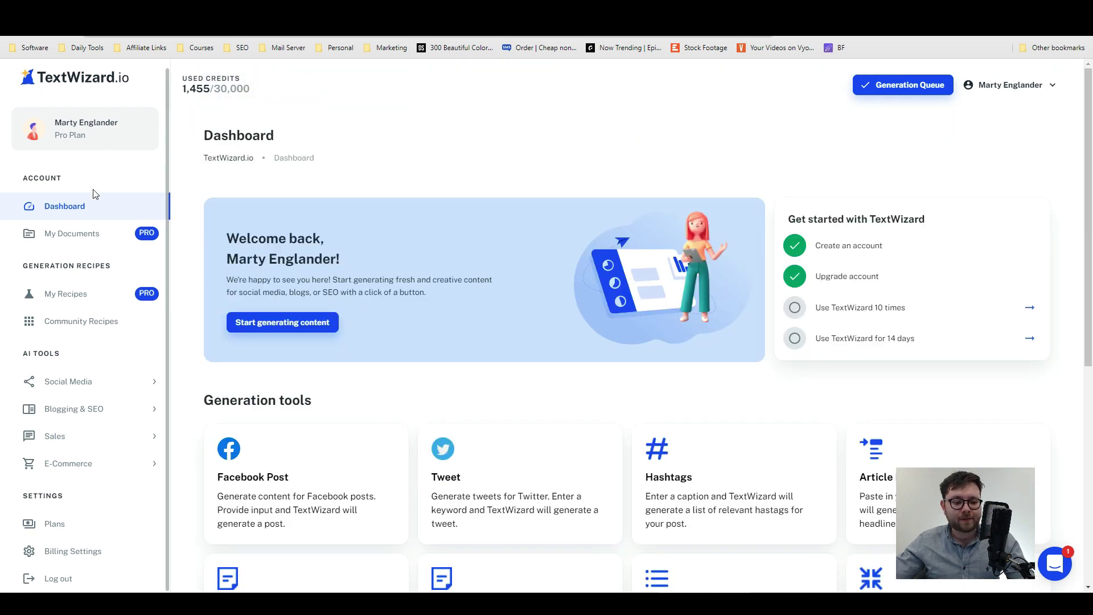
scroll(89, 237, down, 2)
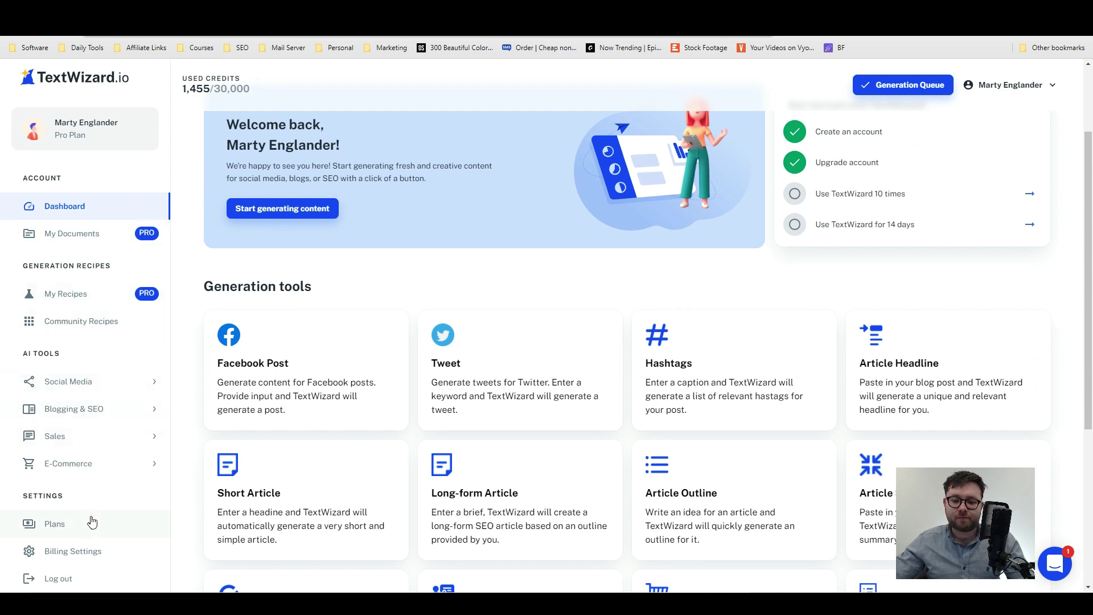
scroll(87, 520, up, 2)
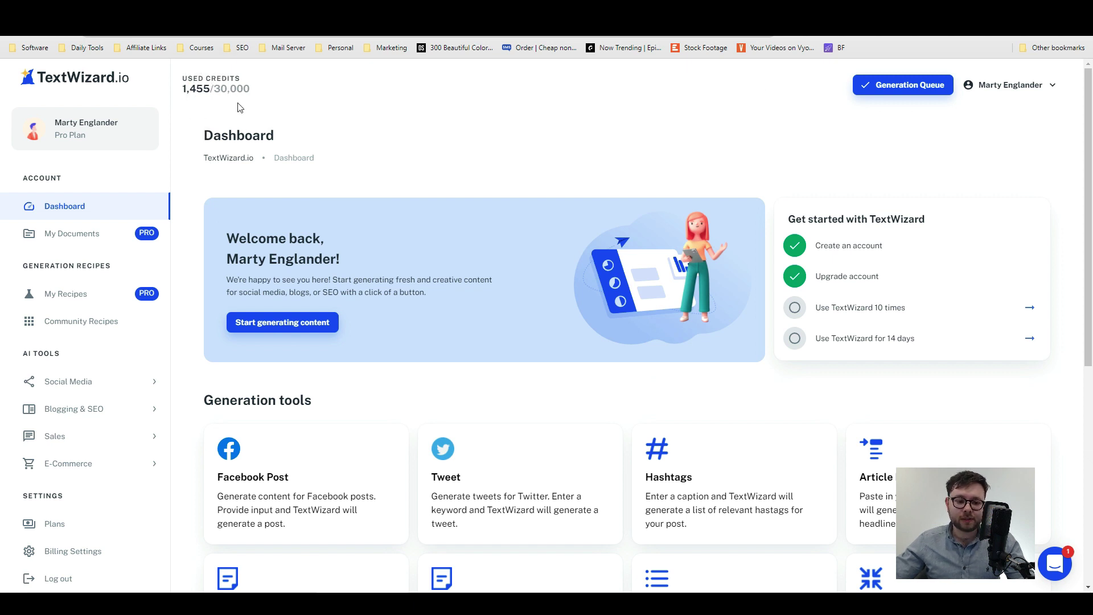
Open the Generation Queue and scroll through the recent generations
click(871, 86)
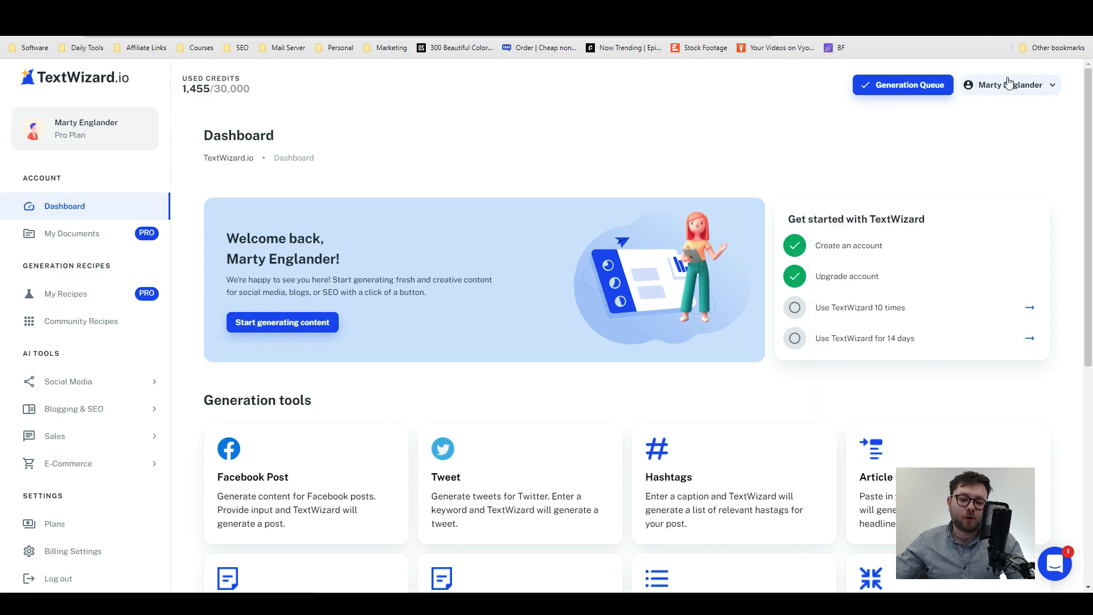
scroll(542, 293, down, 2)
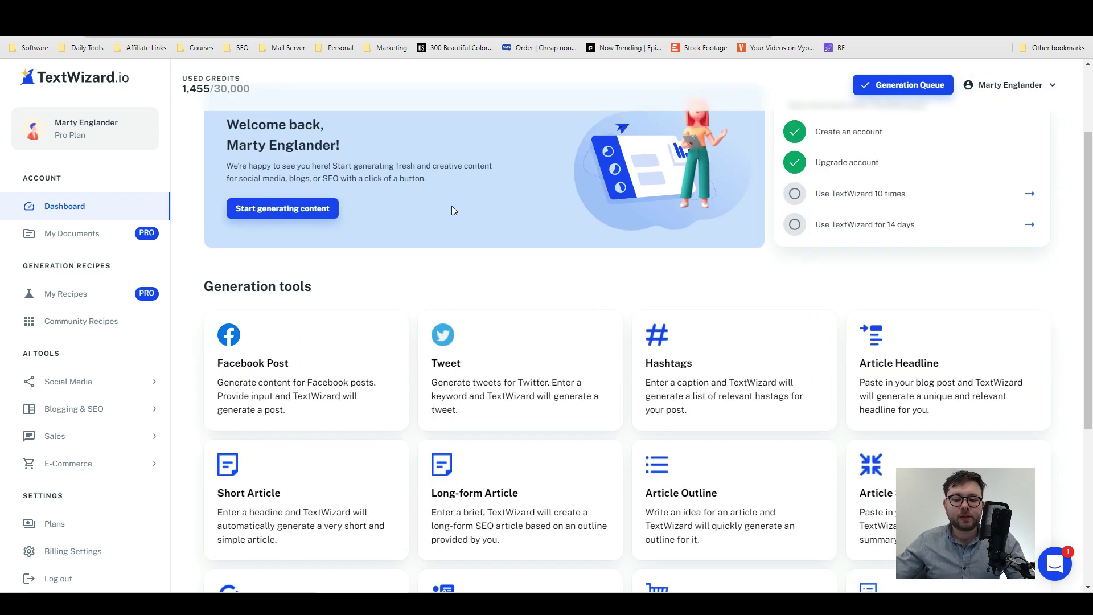
scroll(533, 338, down, 2)
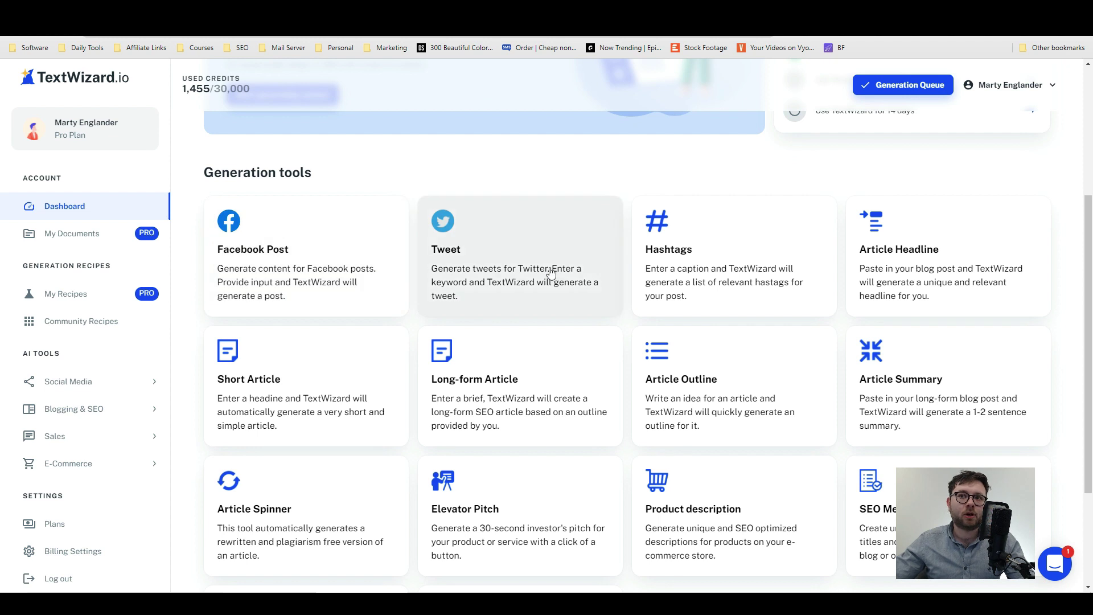
scroll(589, 294, down, 1)
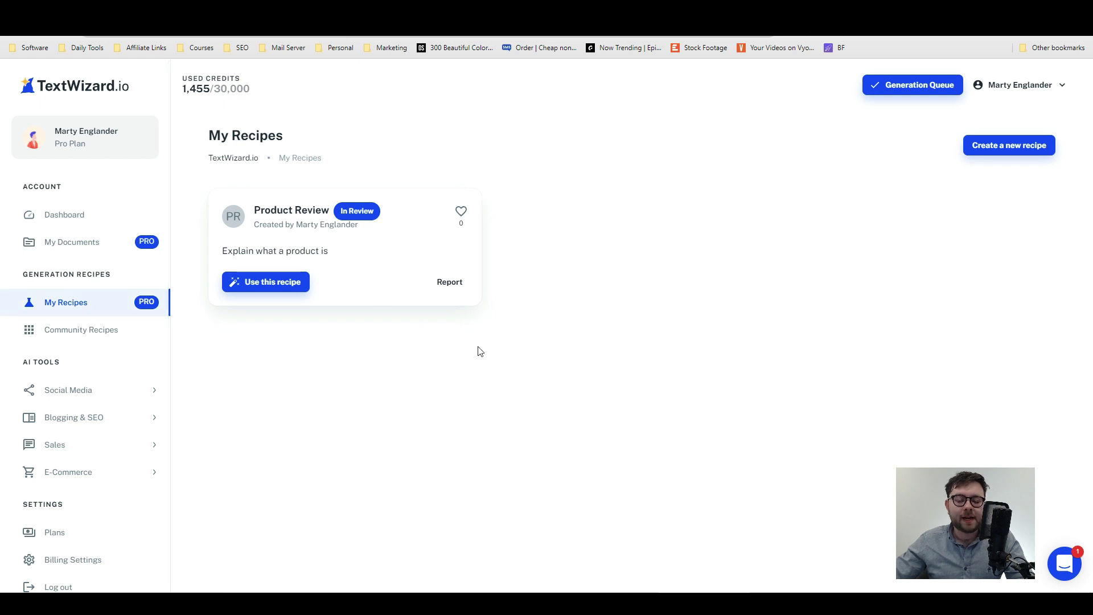
Start a new recipe named 'Product Reviews' described as 'This recipe will write a review of a product.'
click(998, 144)
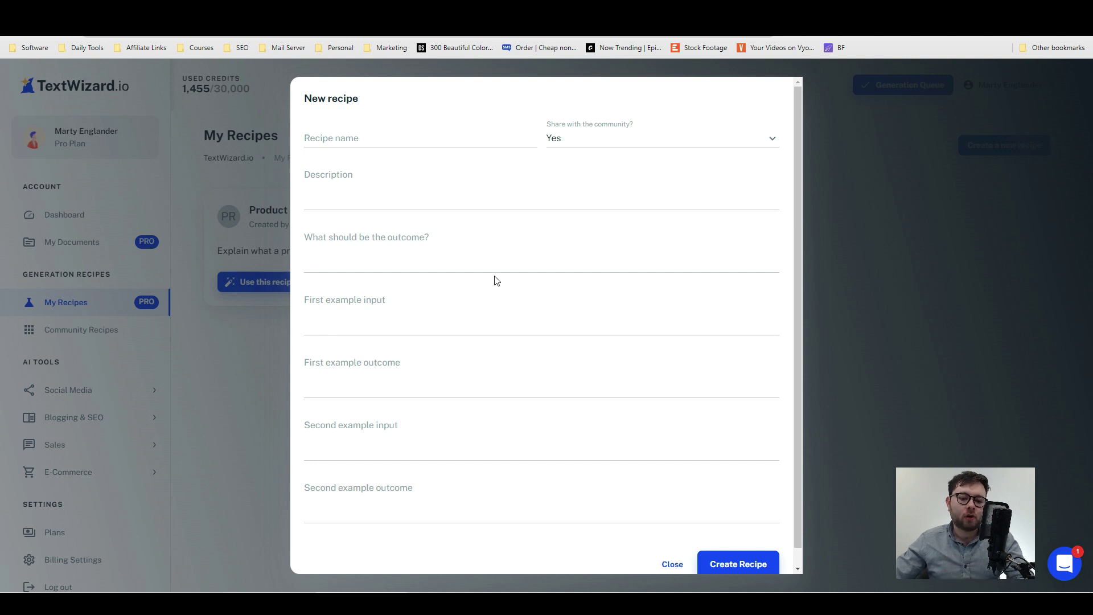
click(375, 143)
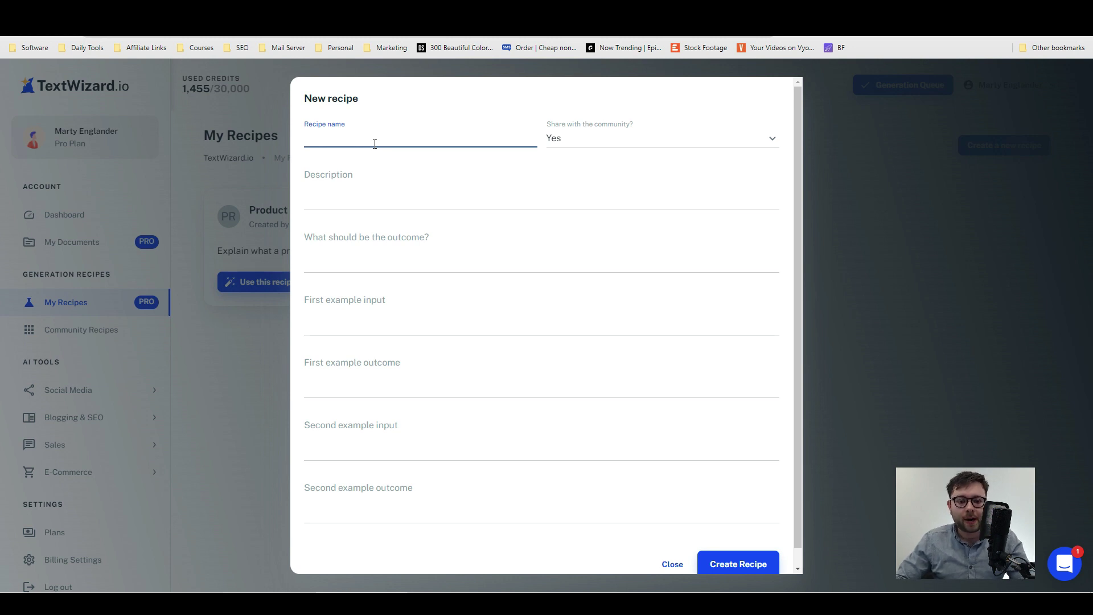
text(Pro)
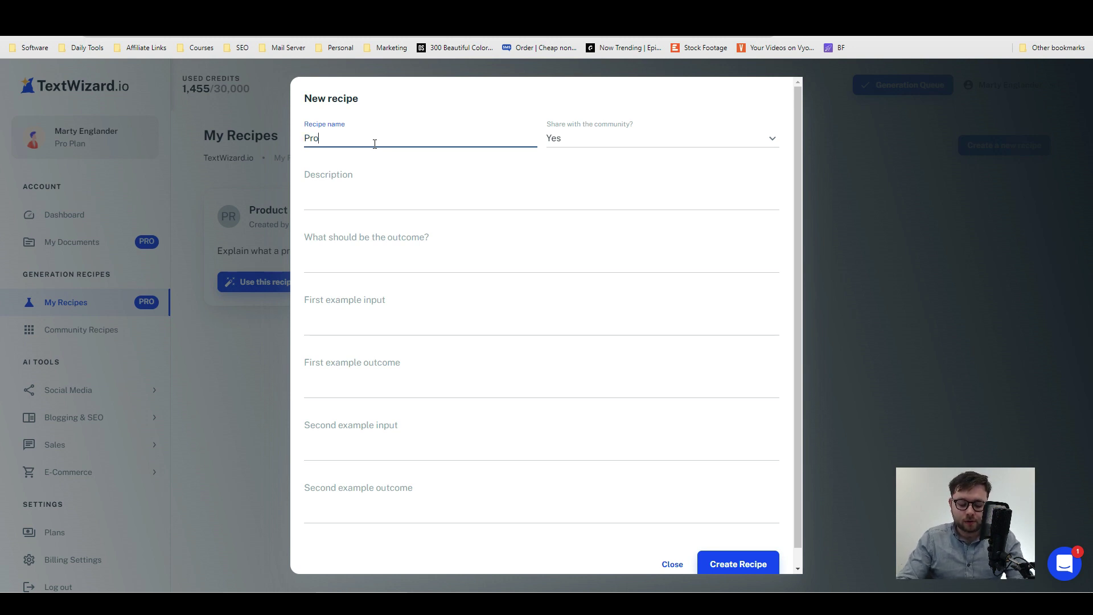
text(duct Reviews)
click(372, 200)
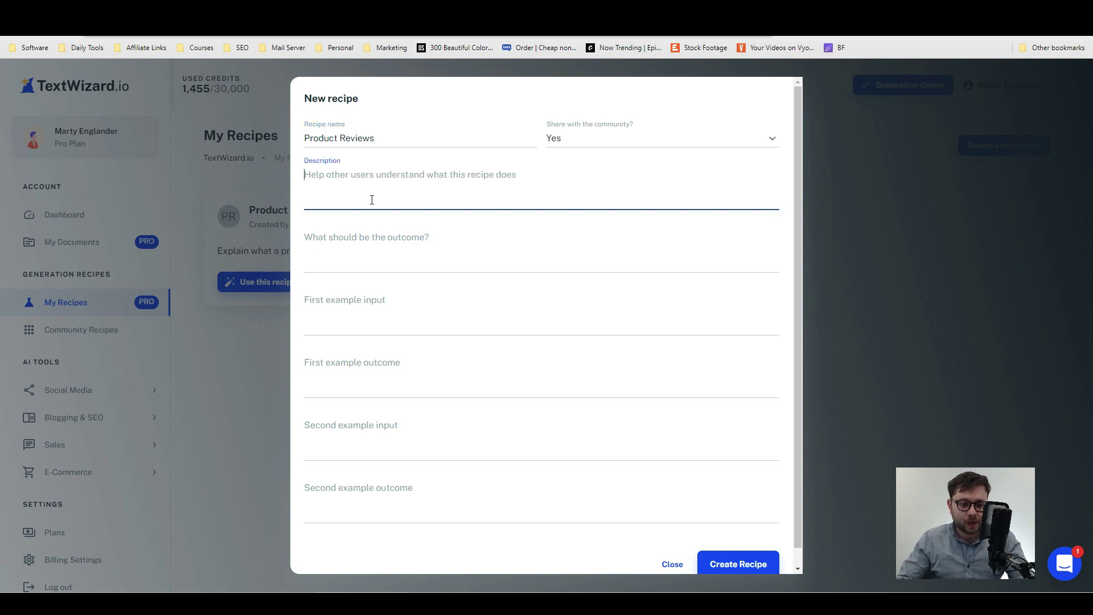
text(This recipe will write a review of a)
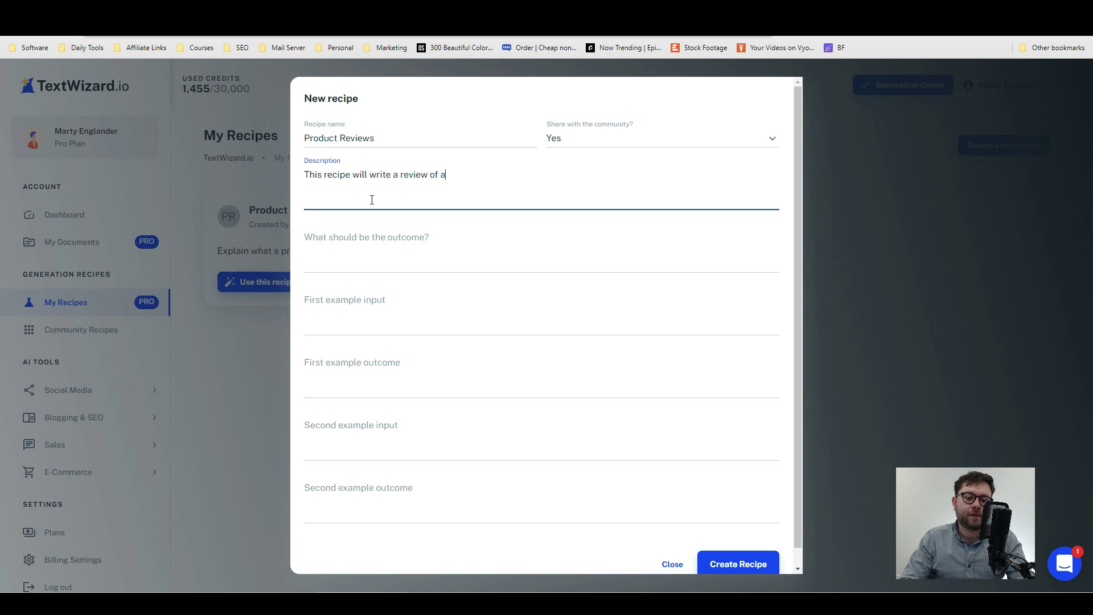
text( product.)
Set the outcome to 'To Explain what a product does.' and begin the first example input
click(398, 270)
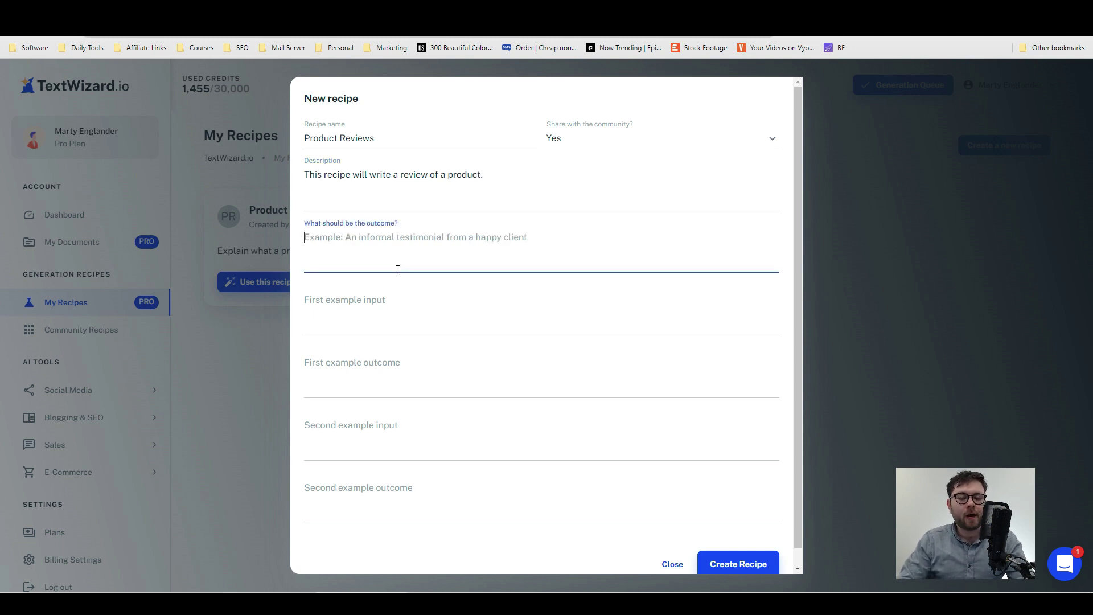
text(T)
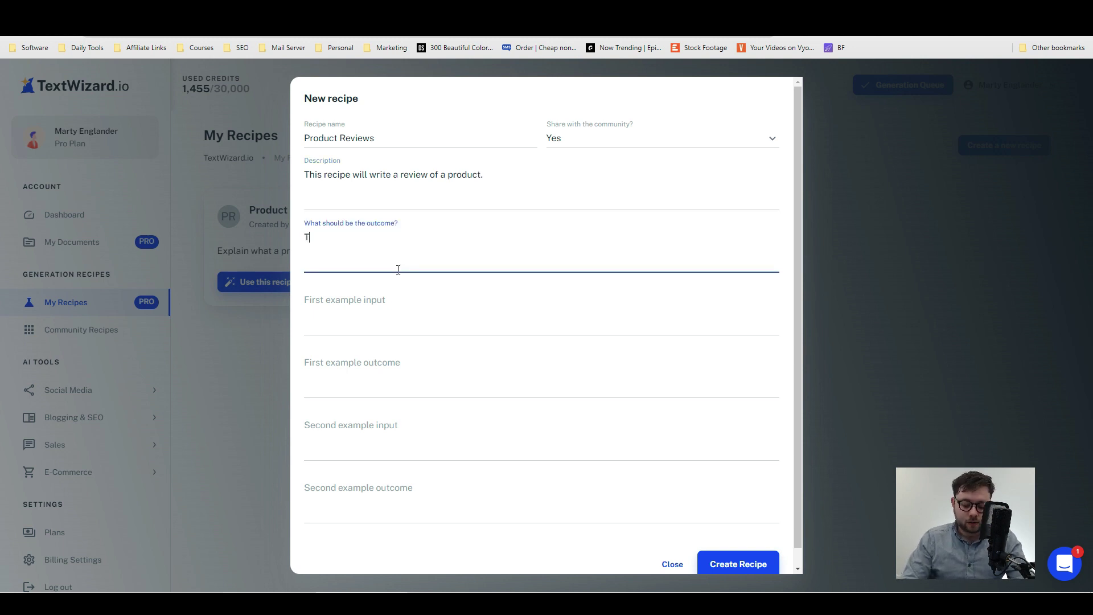
text(o Explain wha)
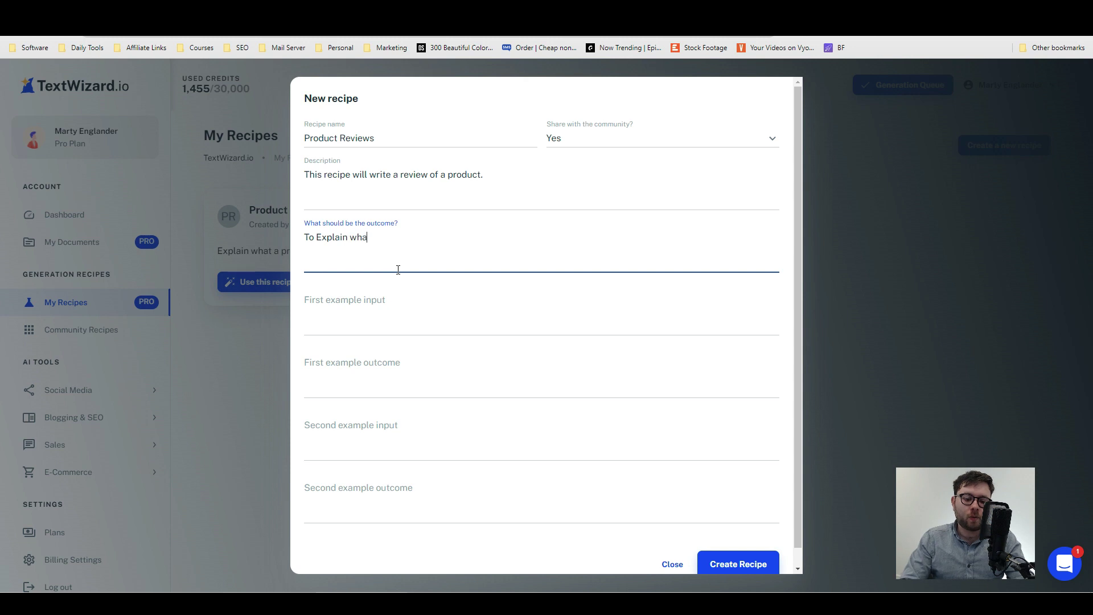
text(t a product does.)
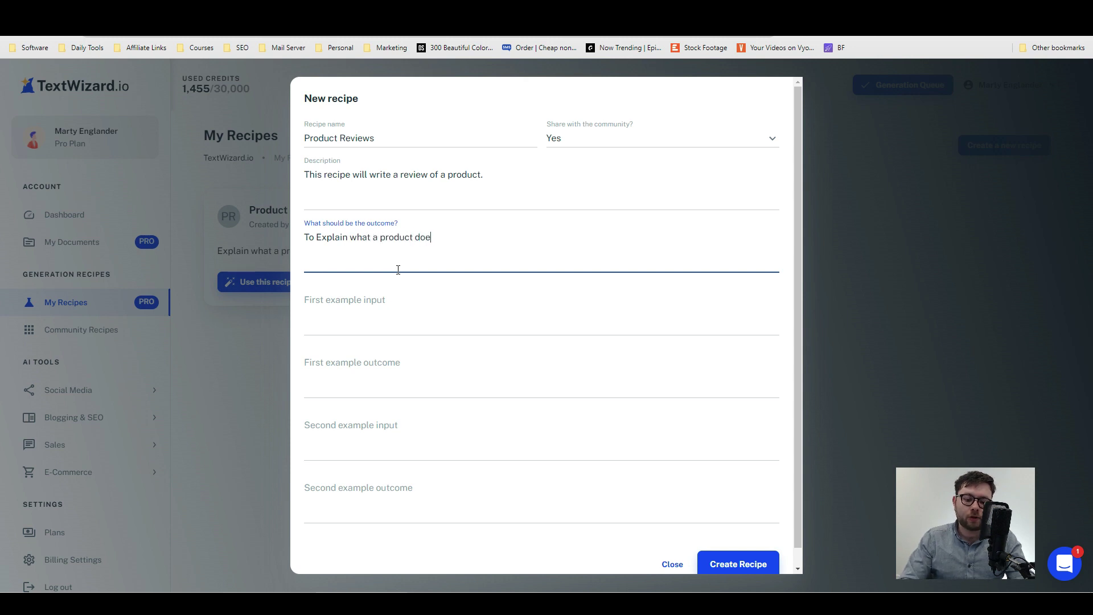
click(472, 323)
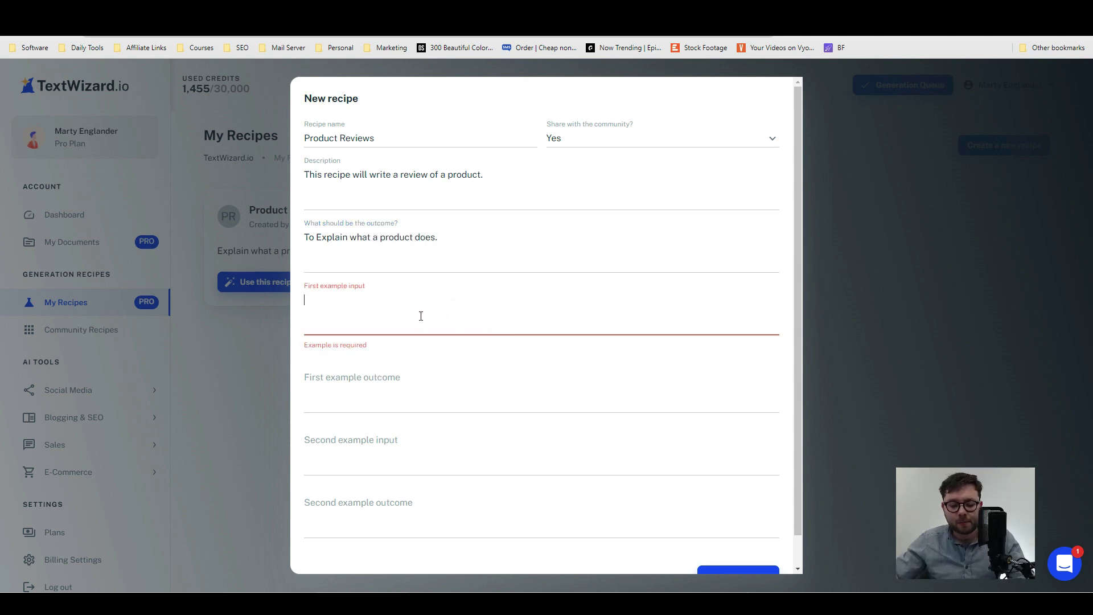
text(In this X Re)
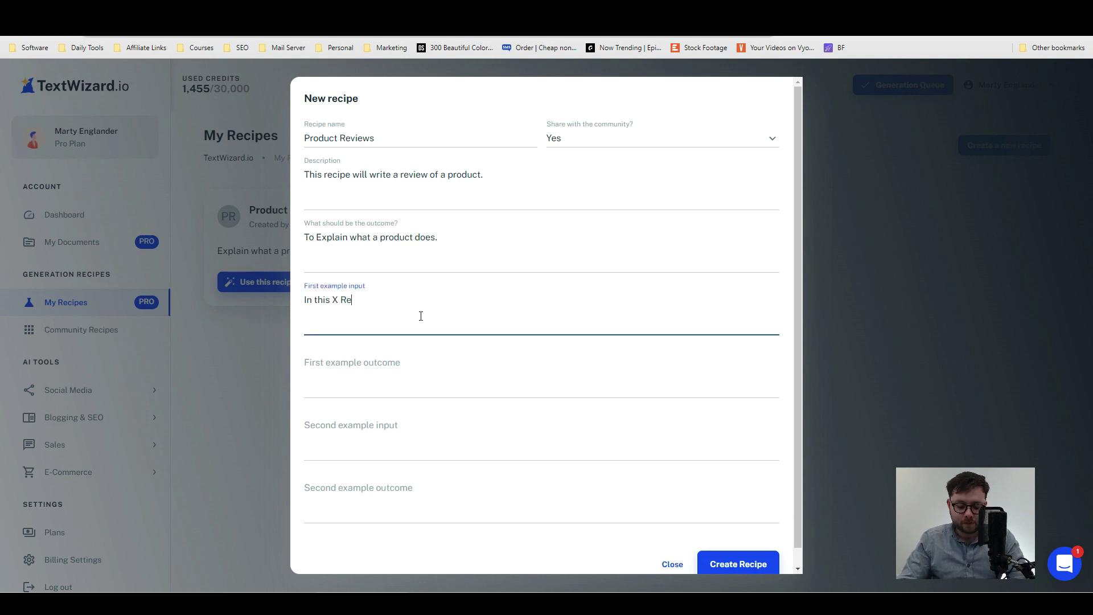
text(view I will be)
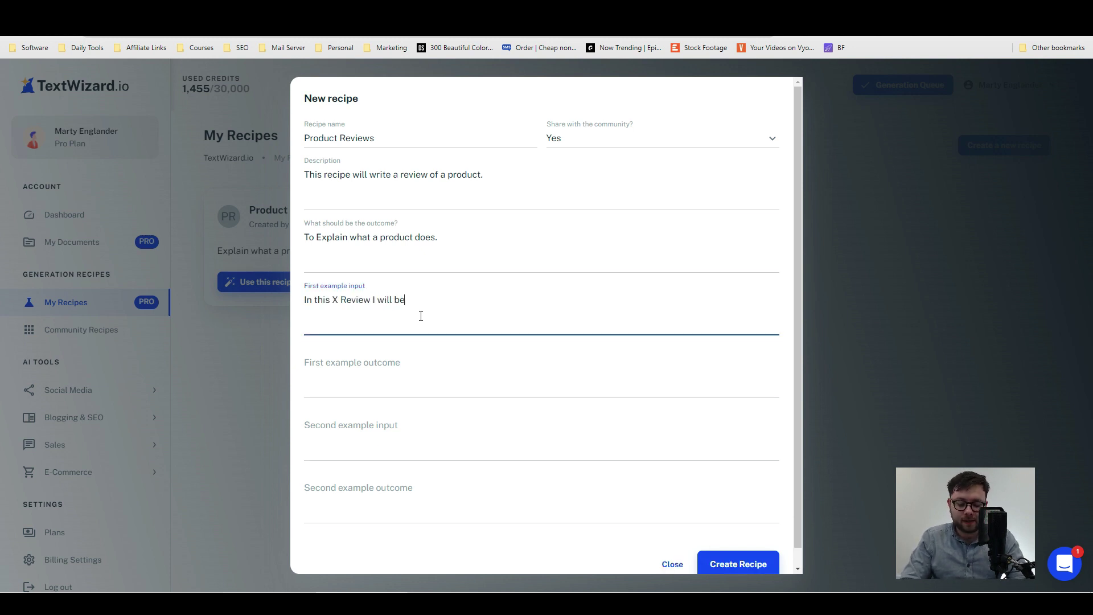
text( sharing everything)
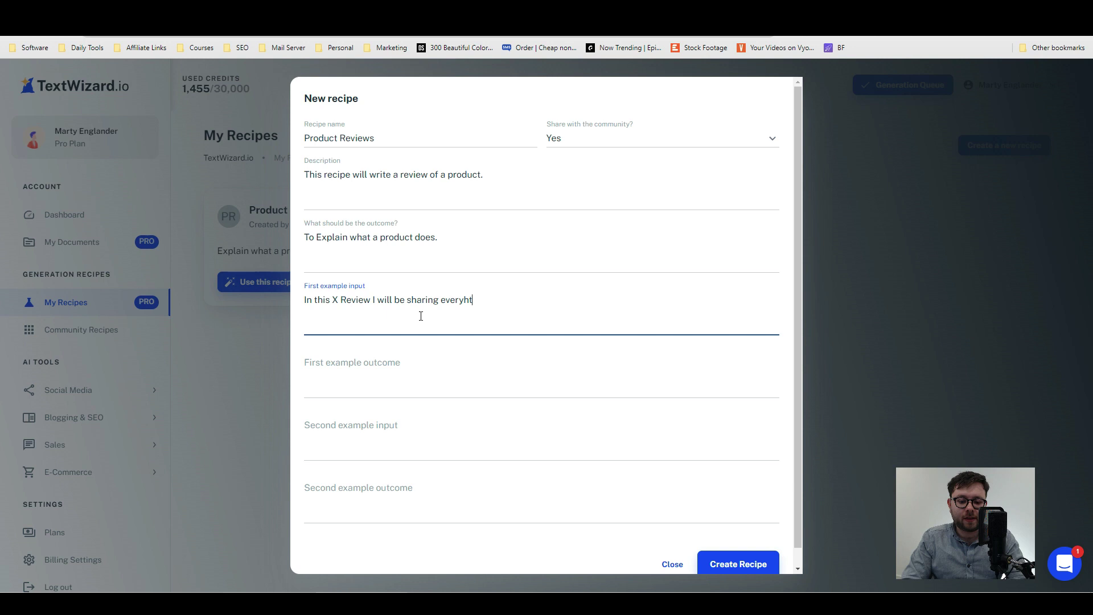
key(BackSpace)
key(BackSpace)
key(BackSpace)
key(BackSpace)
text(hing you )
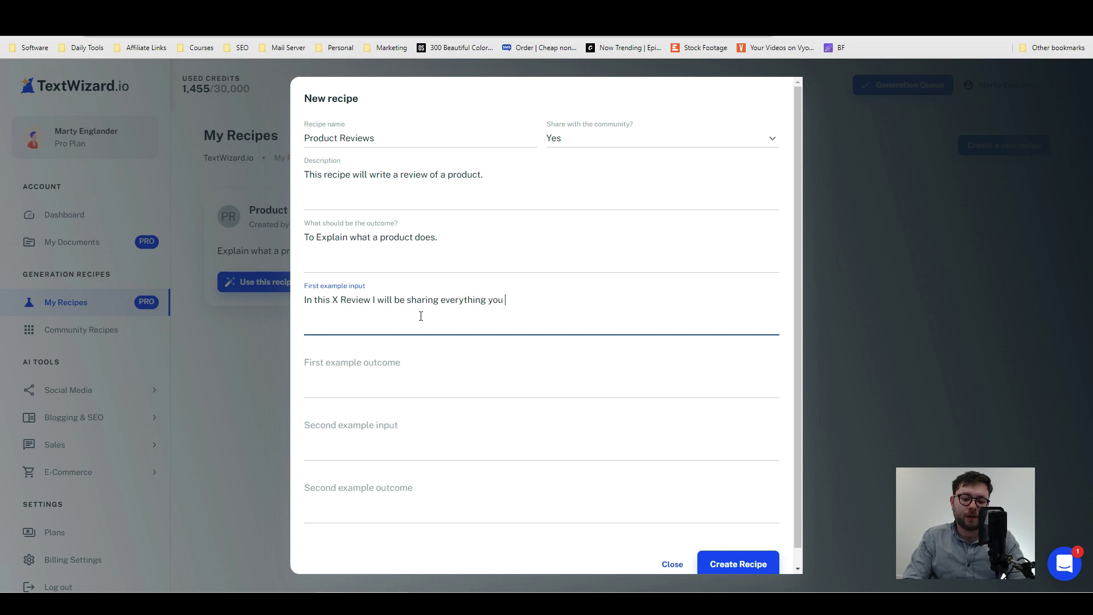
text(need to know about X.)
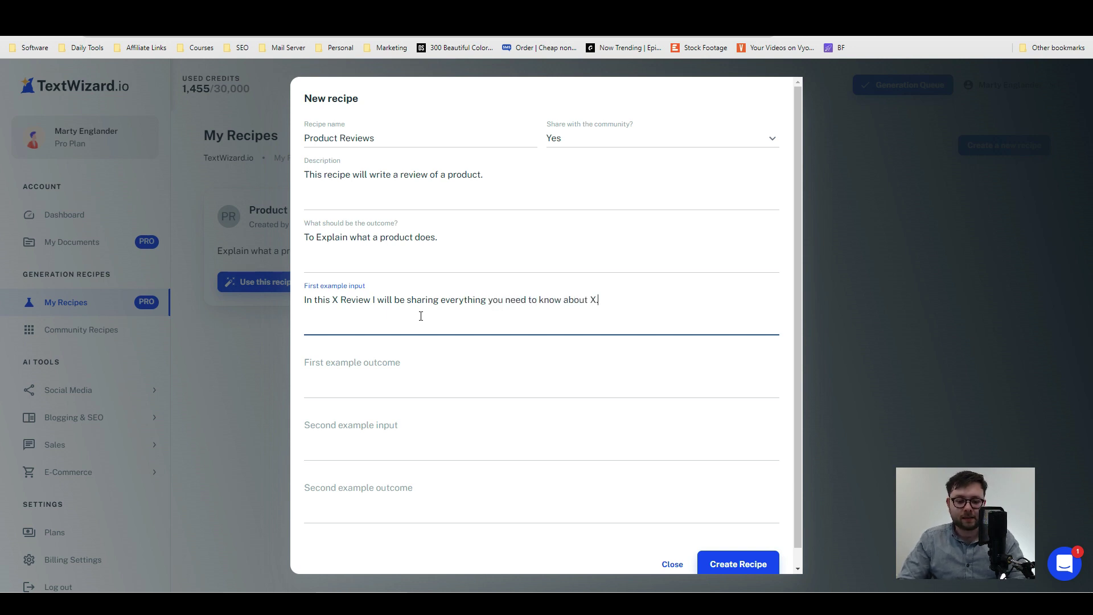
List the first example outcome headings: X Review, X Pricing, X Features, X Benefits, X Pro's, X Con's, My Tho…
click(426, 385)
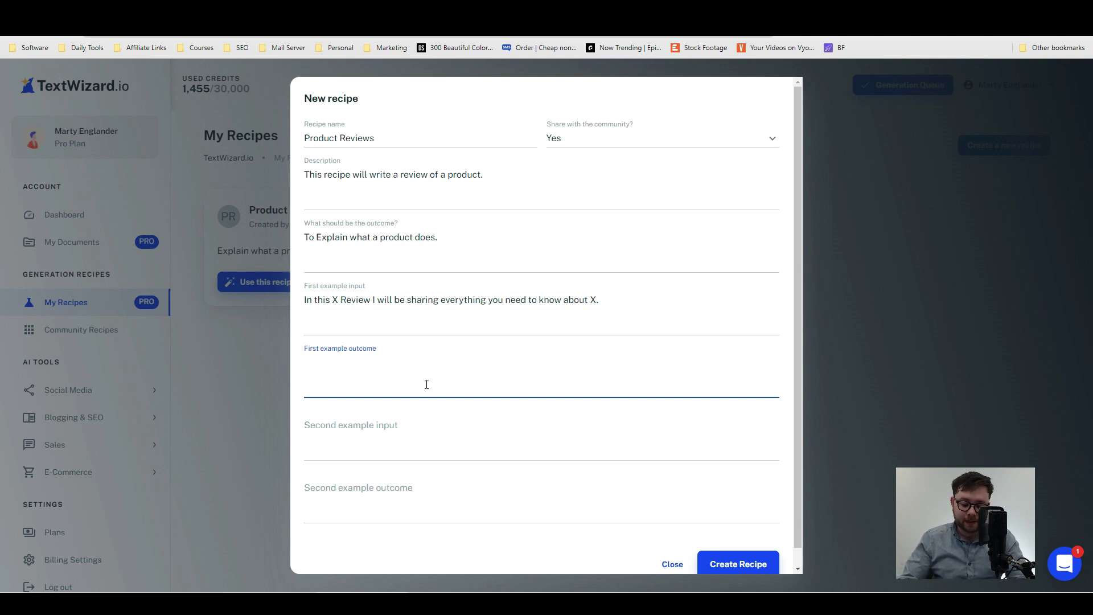
text(X Review)
key(Return)
text(X)
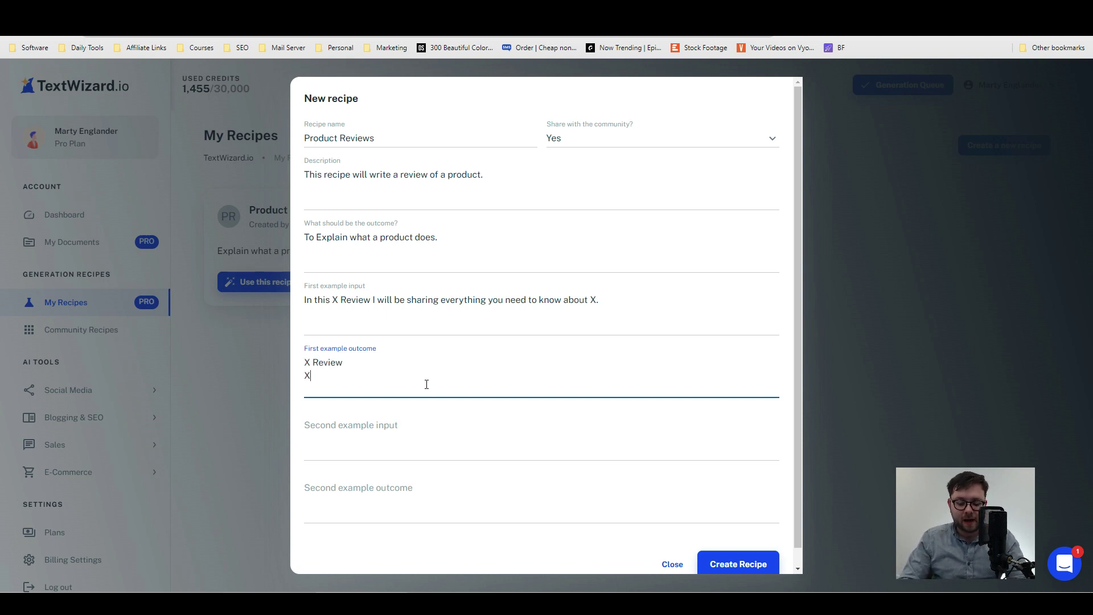
text( Pricing )
text(X )
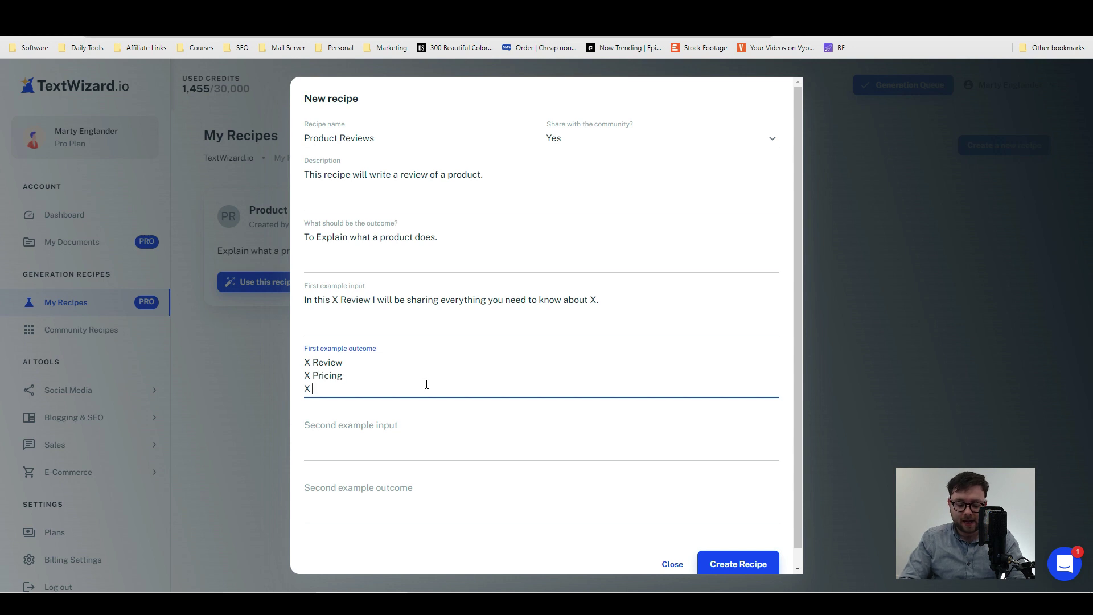
text(Features)
key(Return)
text(X Bene)
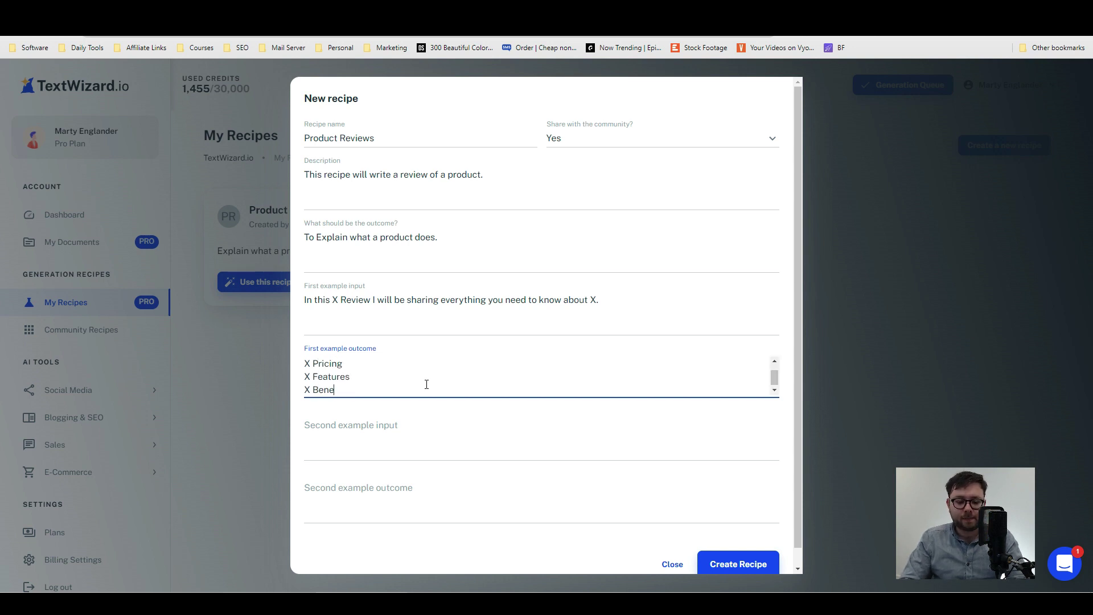
text(fits)
key(Return)
text(X Pro)
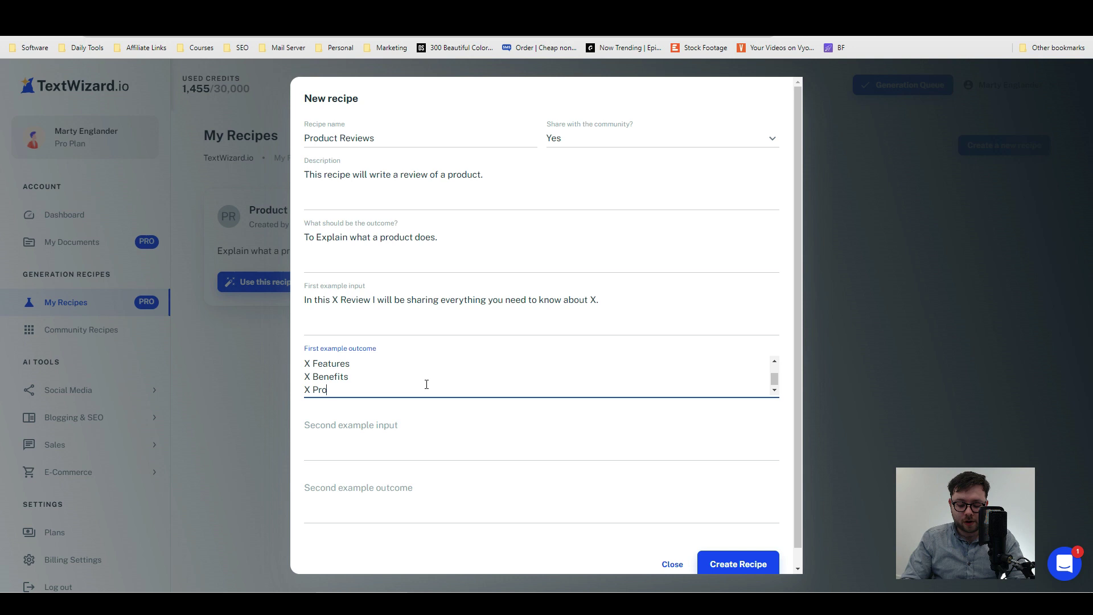
text('s)
key(Return)
text(X Cons)
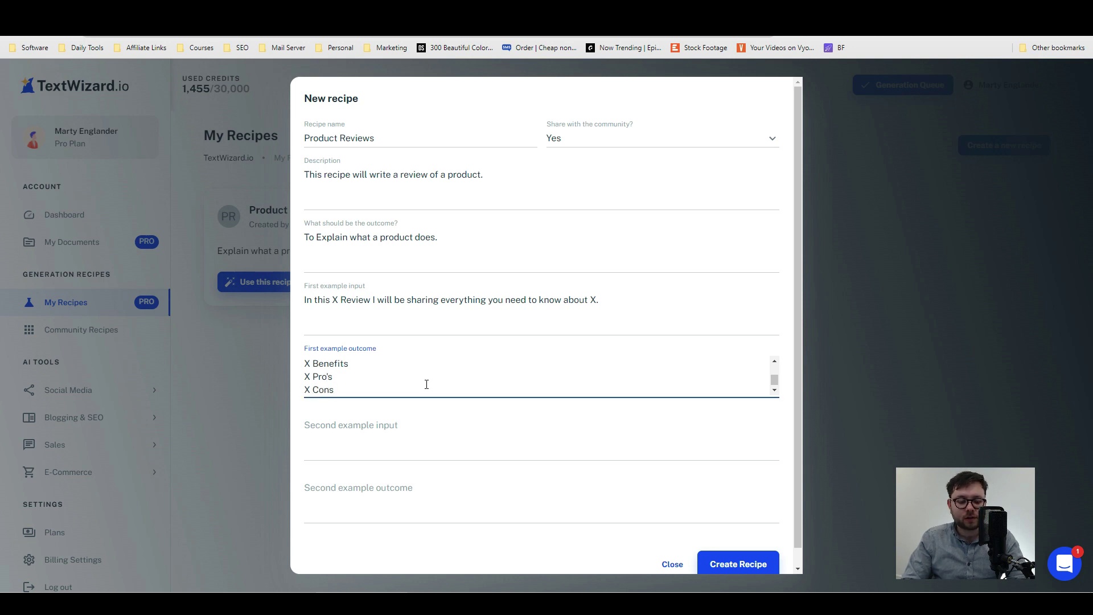
key(BackSpace)
text('s)
key(Return)
text(My Thoughts On X)
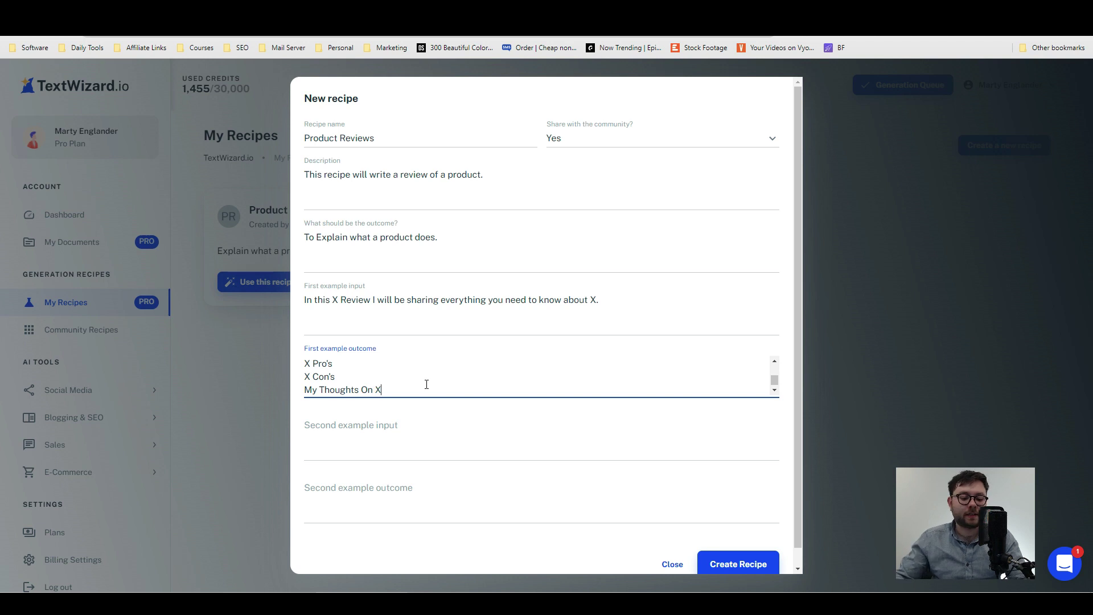
Fill the second example with 'X Testimon…' and a glowing testimonial, then create the recipe
click(336, 446)
text(X Testimonials)
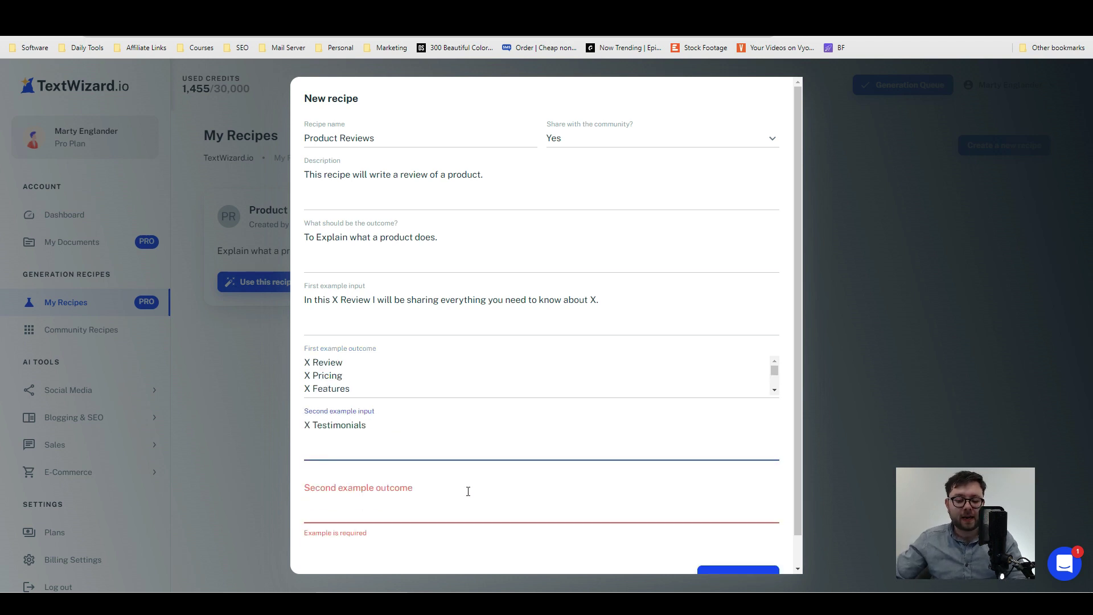
click(468, 492)
text(This)
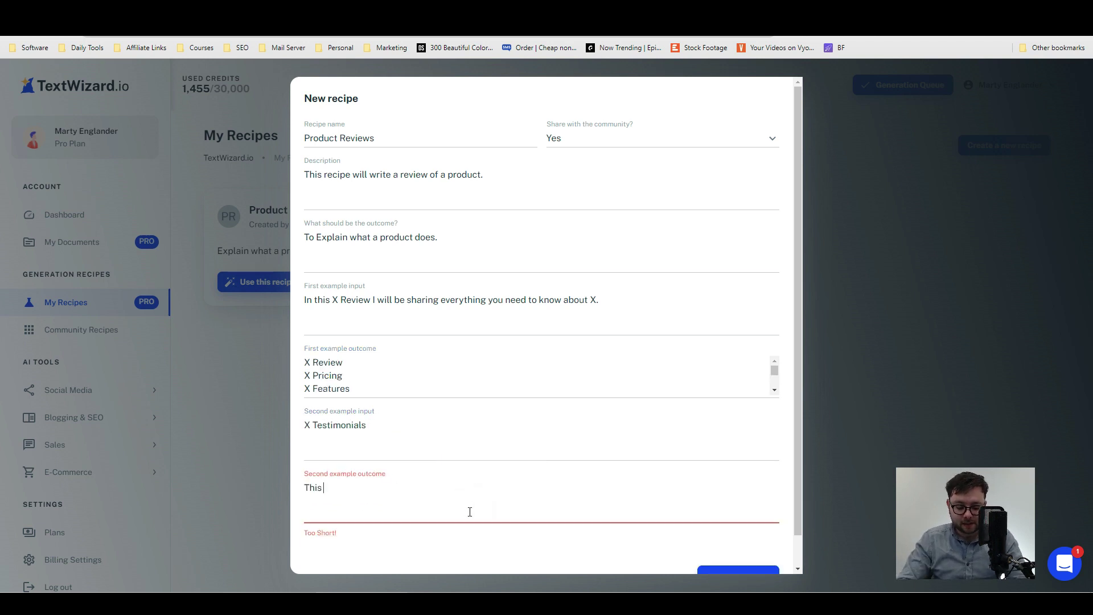
text( X is the best.)
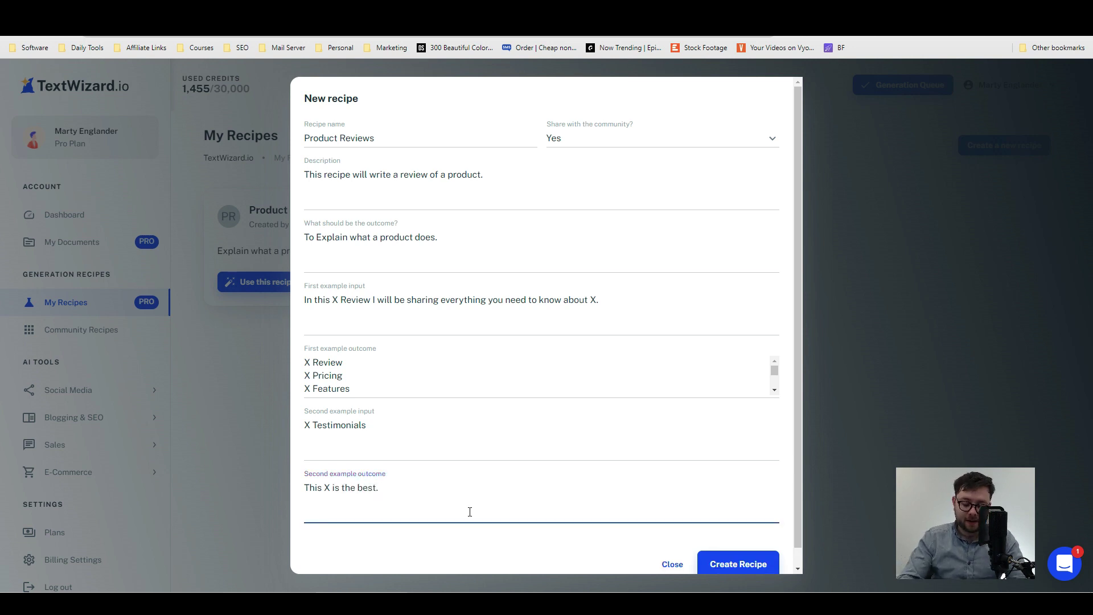
text( I've never had such a)
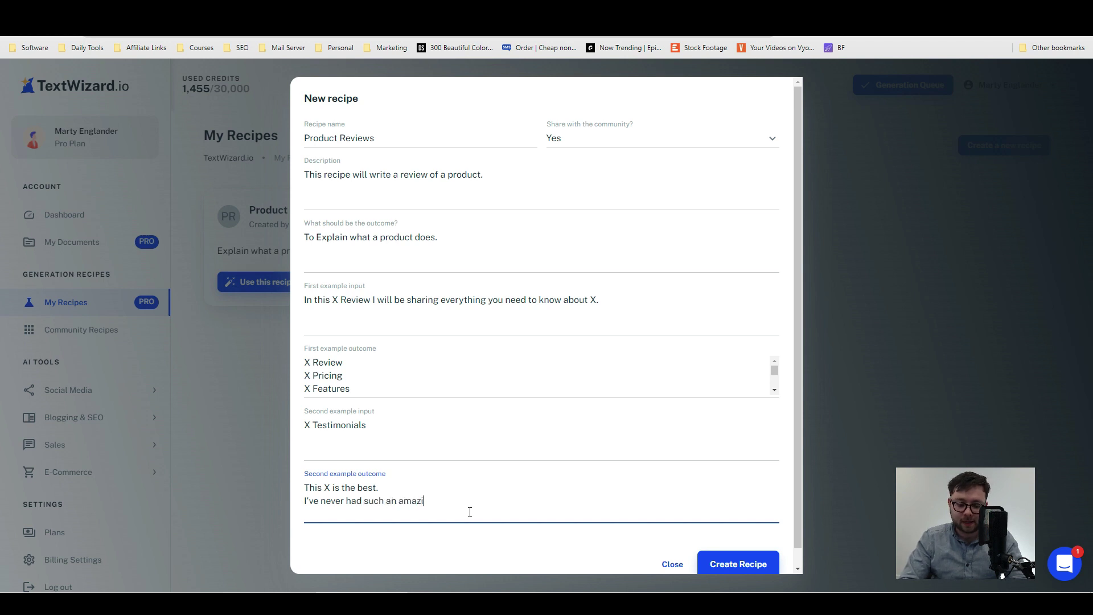
text(n amazing product.)
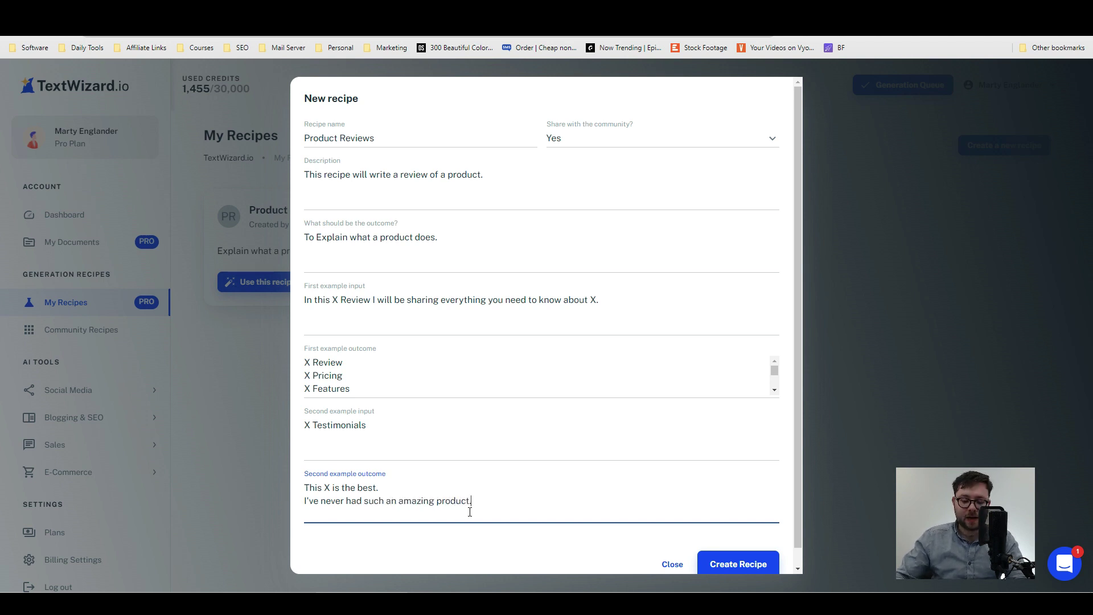
click(716, 564)
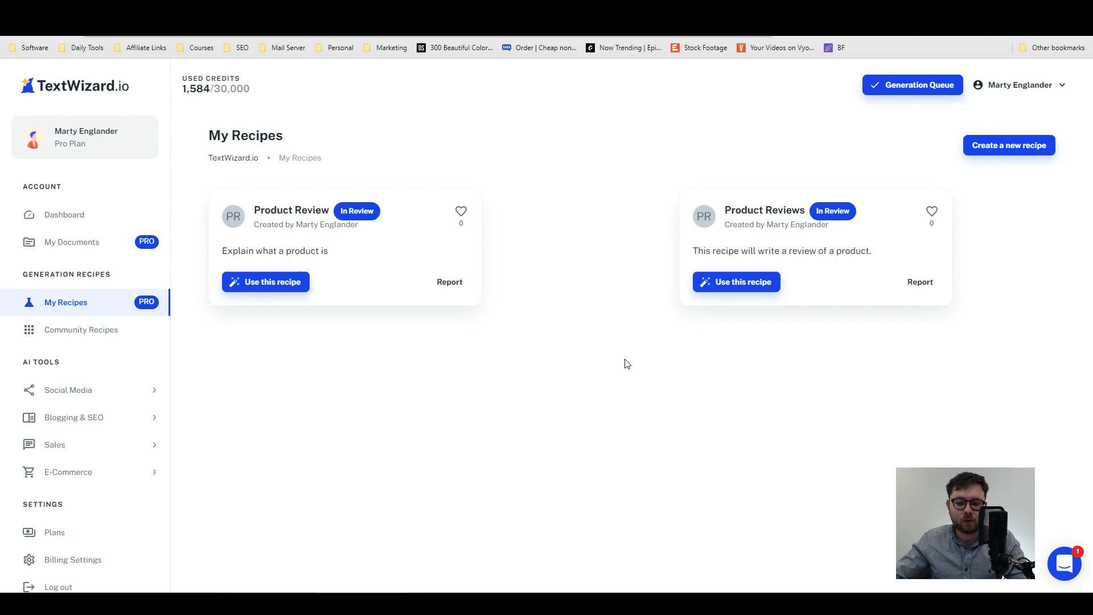
Go to Community Recipes and select the Product Review Generator title
click(143, 330)
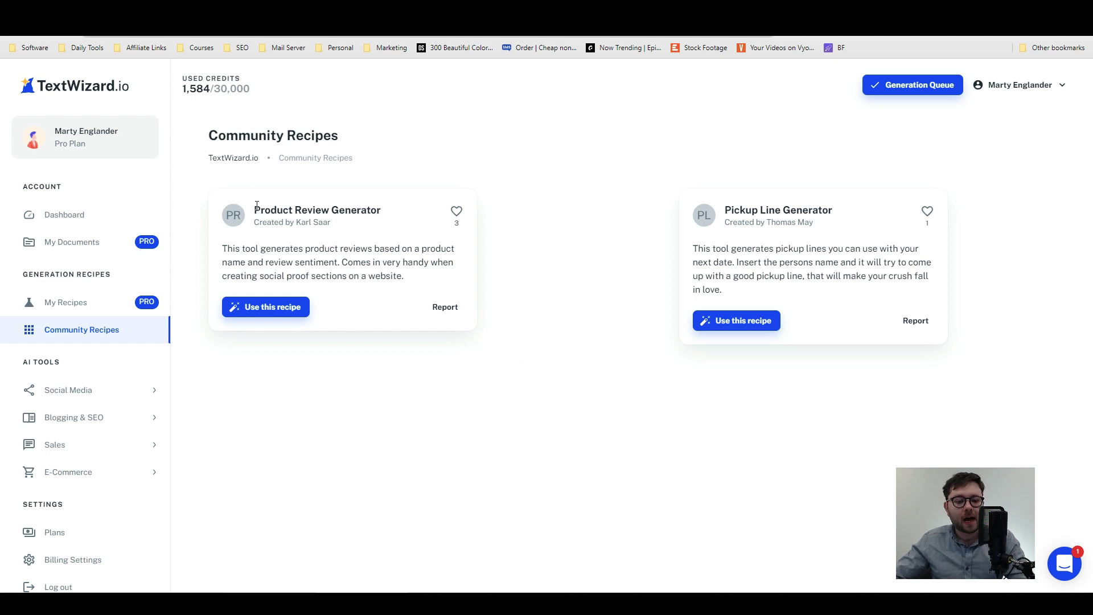
drag(257, 210, 385, 218)
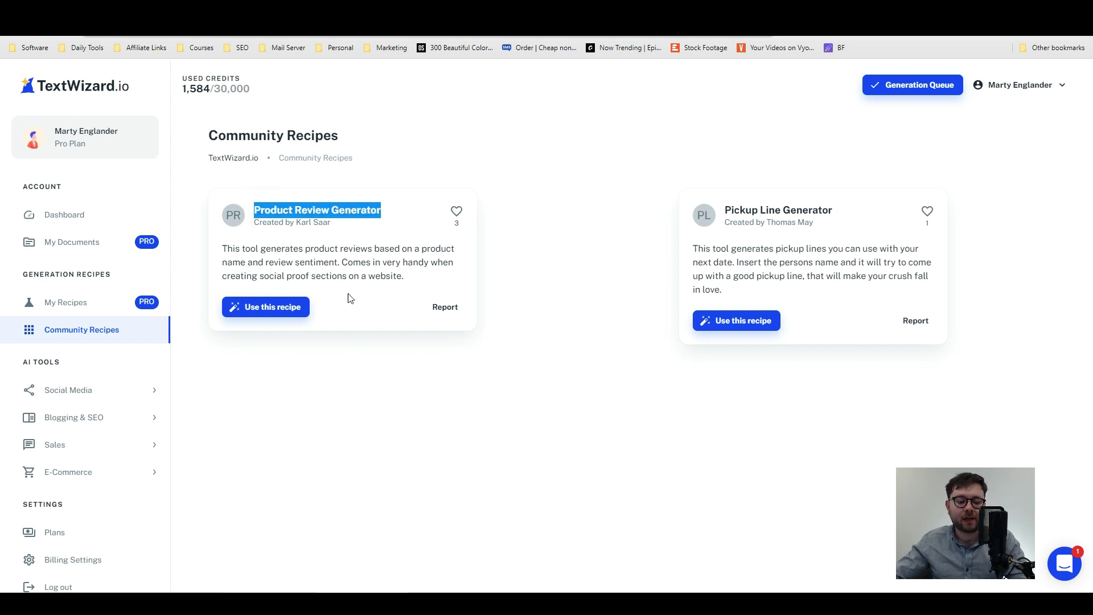
Run the Product Review Generator on 'Good review for stream deck' and select the generated review
click(281, 313)
click(333, 308)
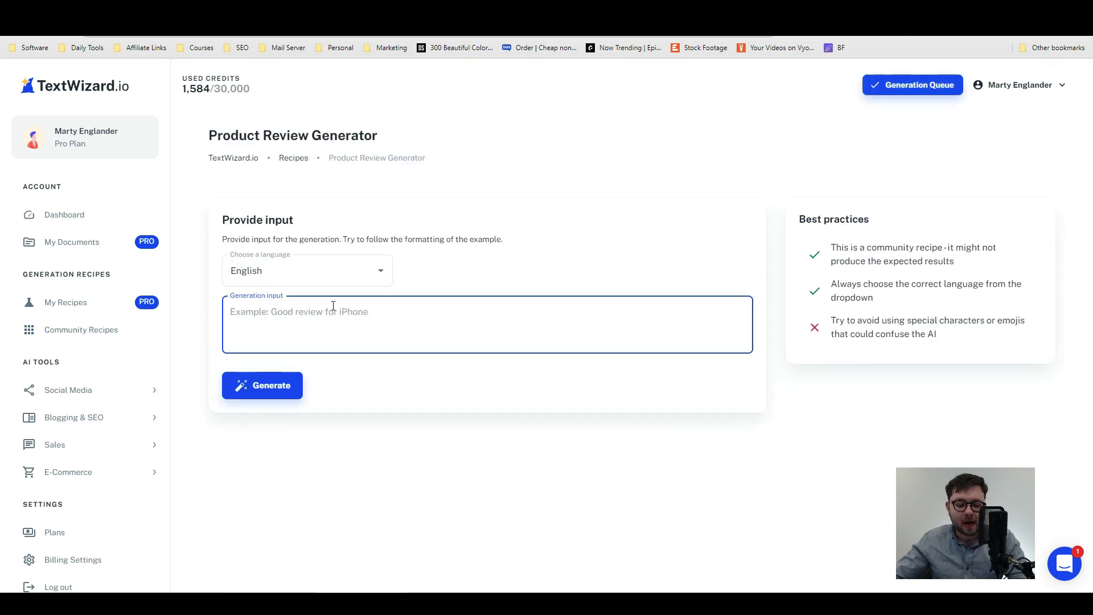
text(Good )
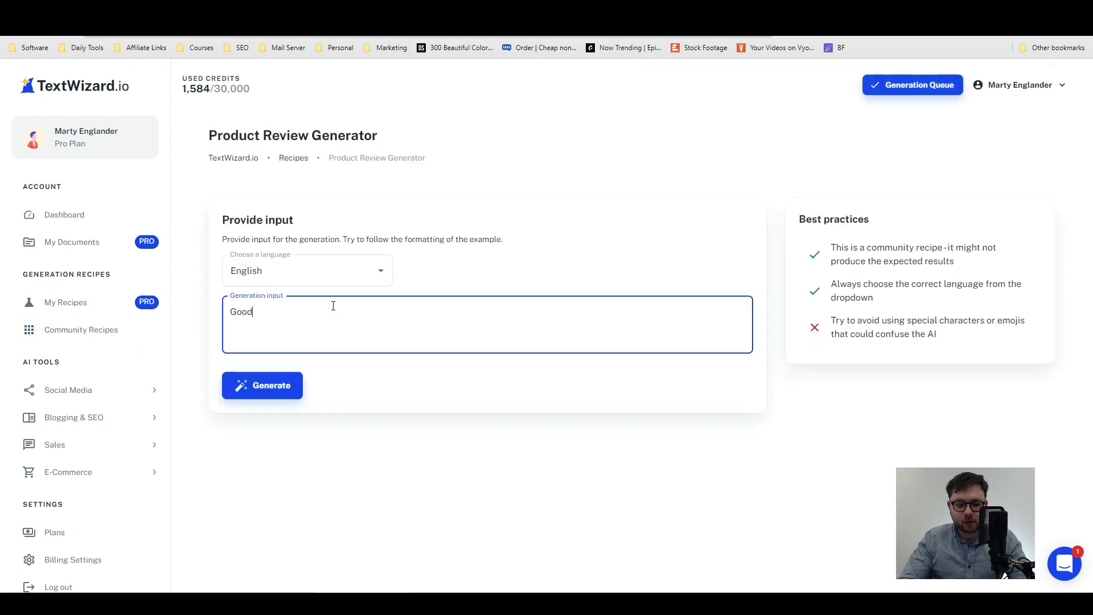
text(review for)
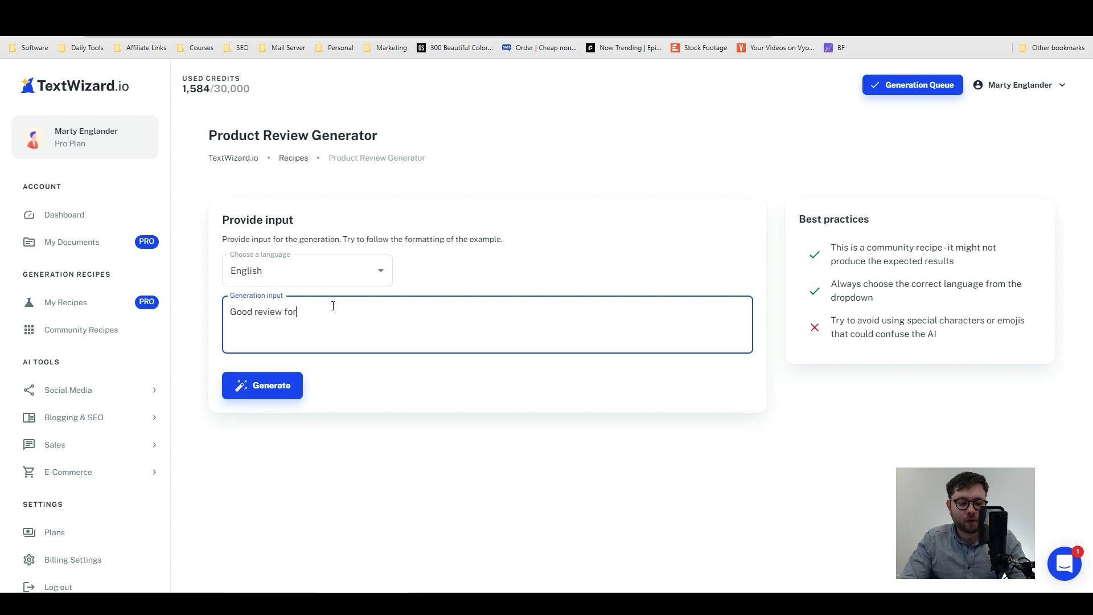
text( stream deck xl)
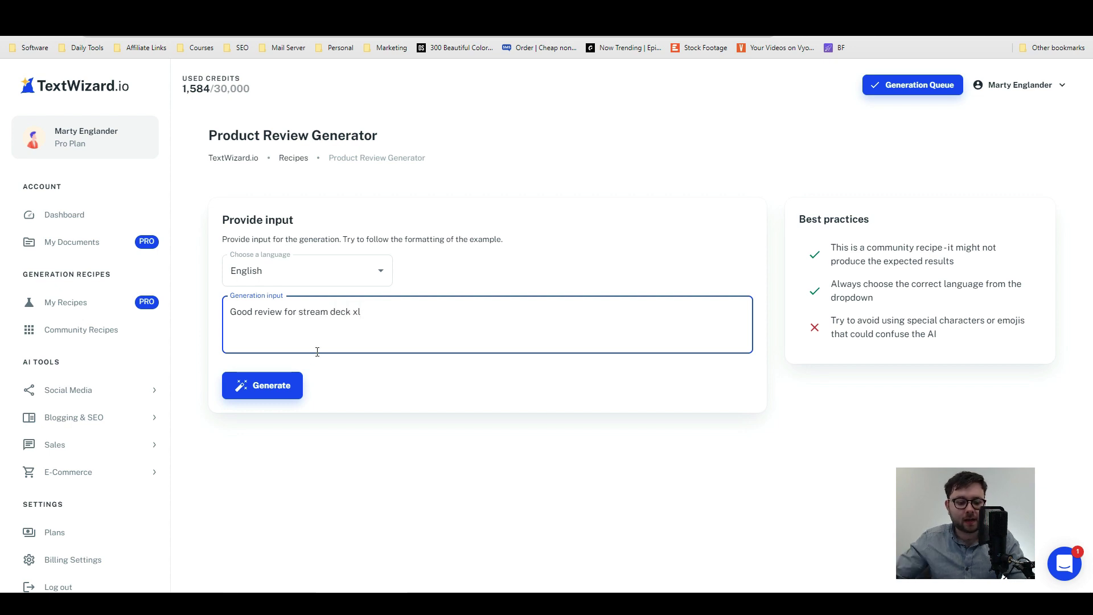
click(292, 386)
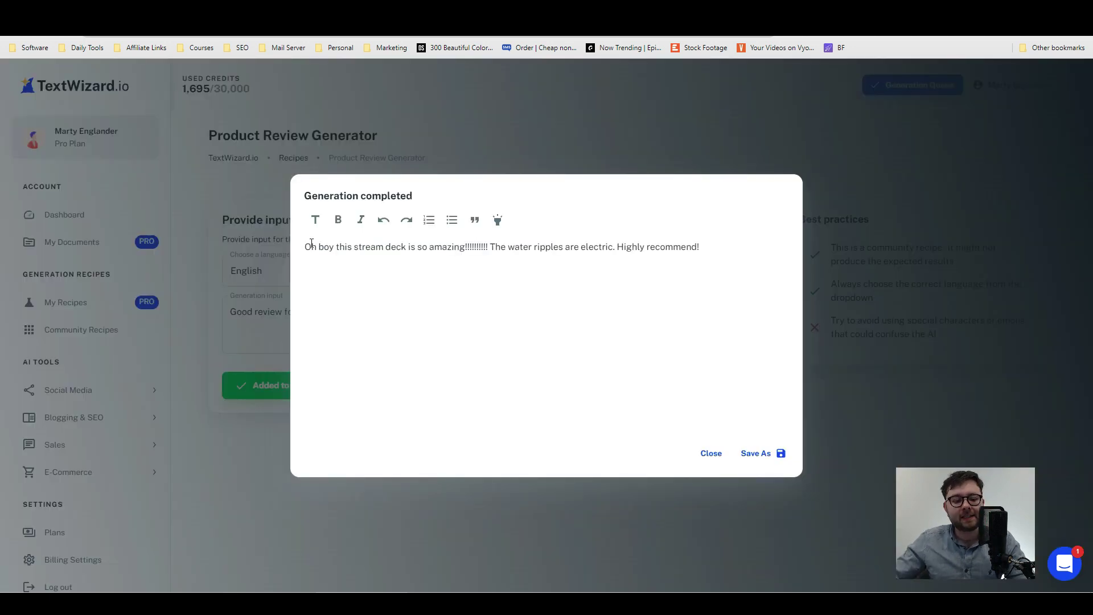
drag(312, 243, 706, 245)
Generate a tweet about 'How to train a dog' with the tweet generator
click(480, 251)
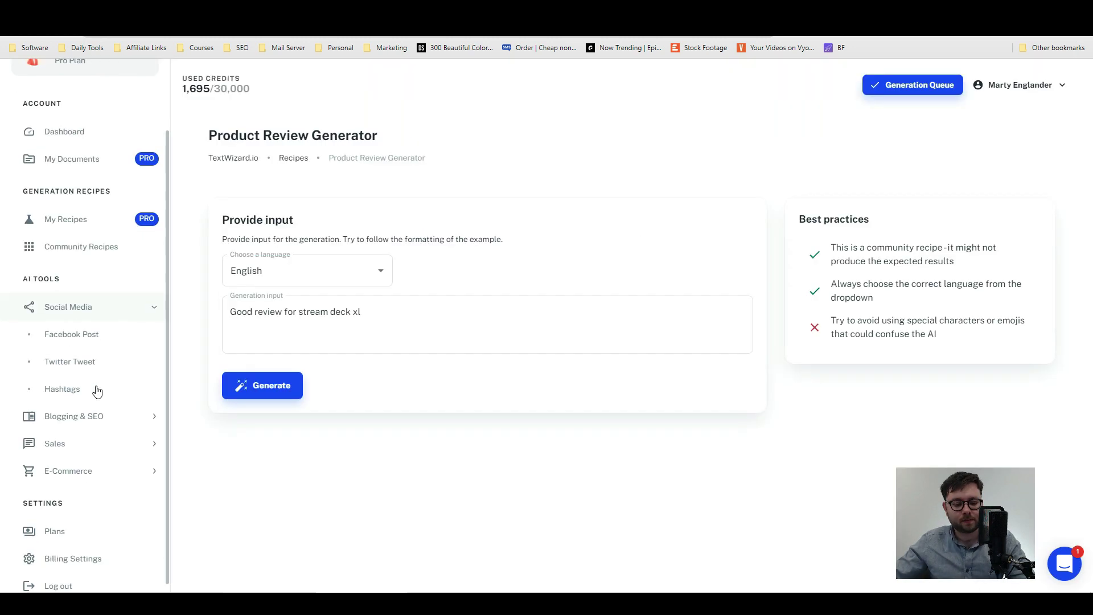
scroll(97, 391, down, 1)
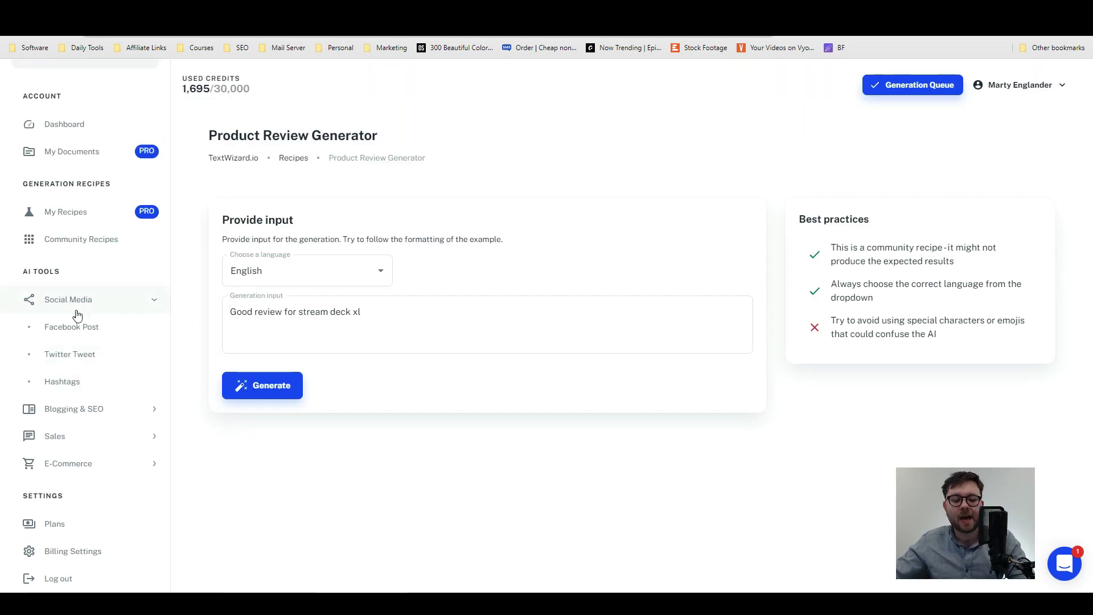
click(78, 336)
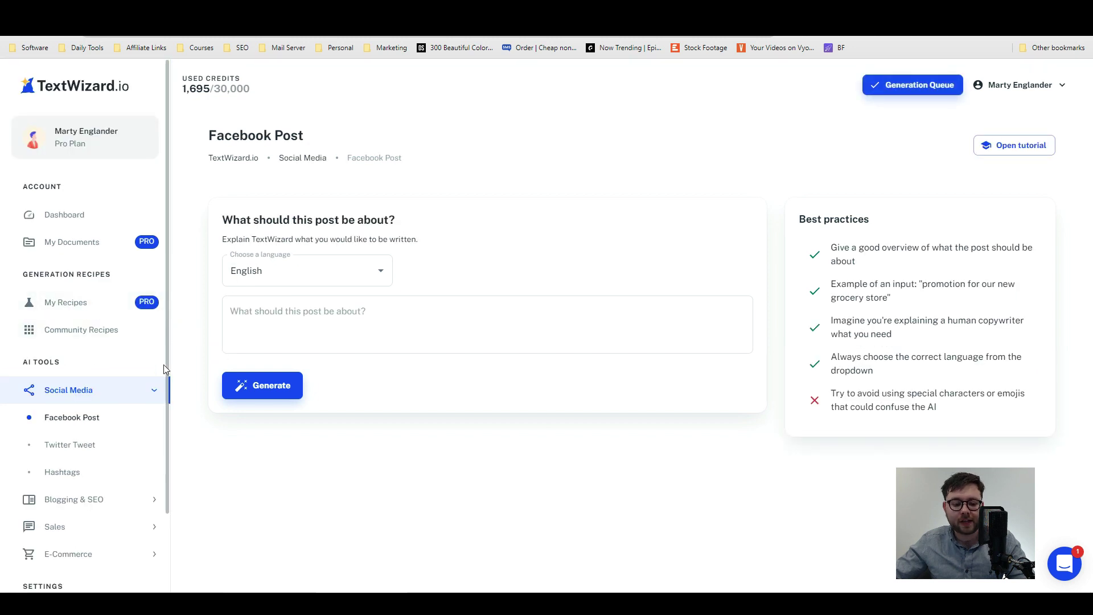
click(63, 446)
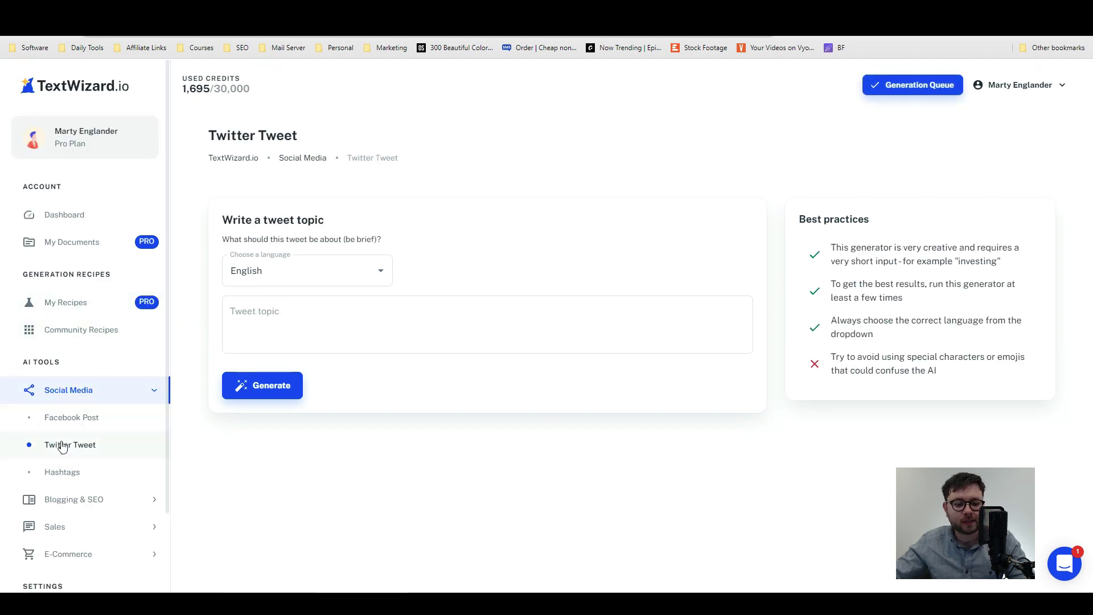
click(275, 322)
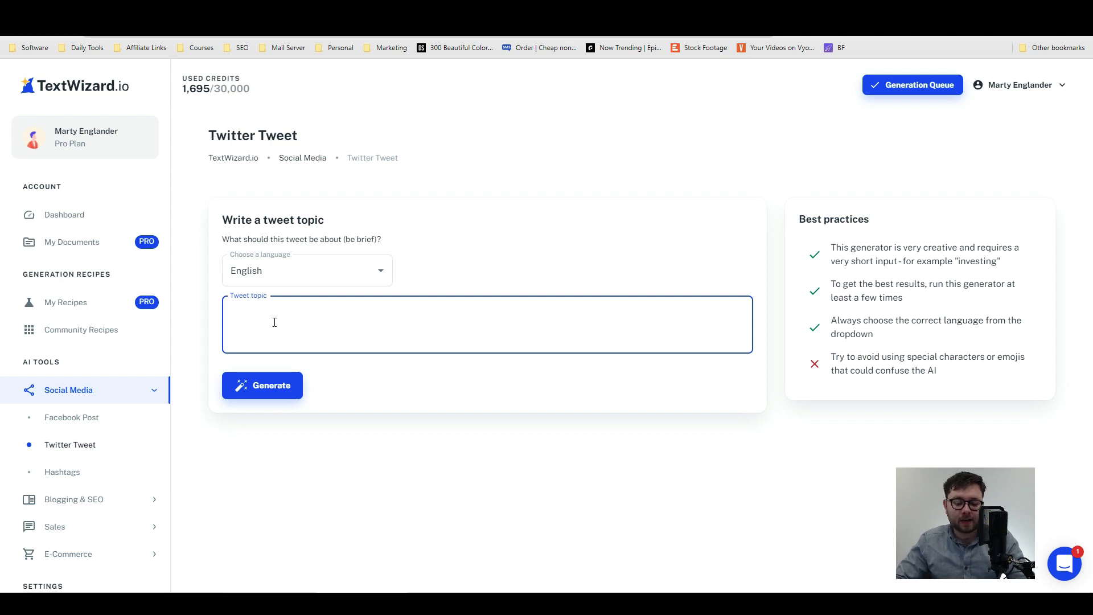
text(How to train)
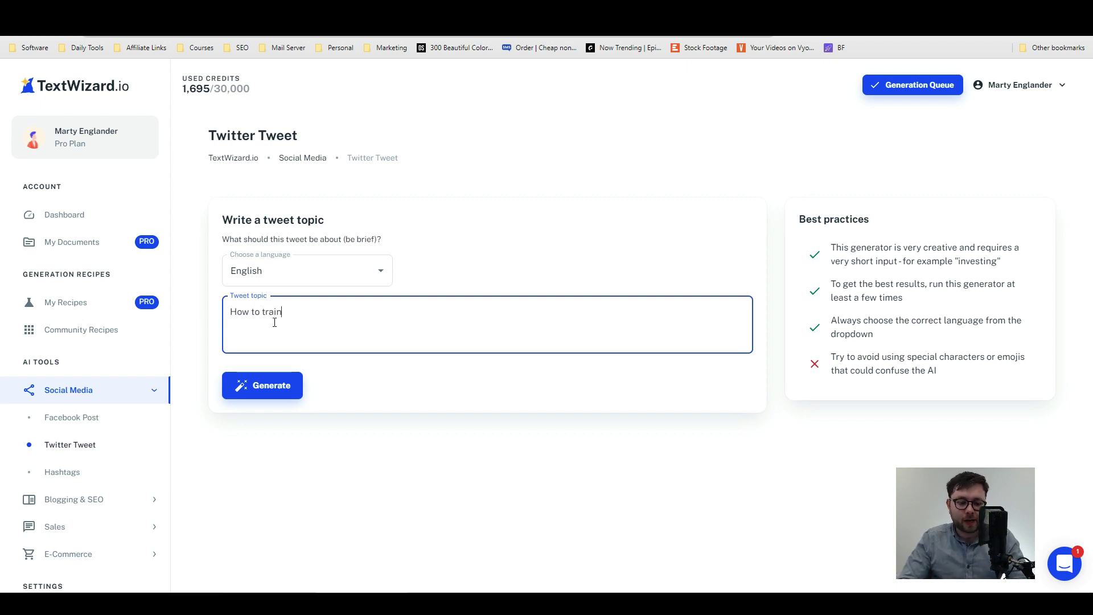
text( a dog)
click(276, 374)
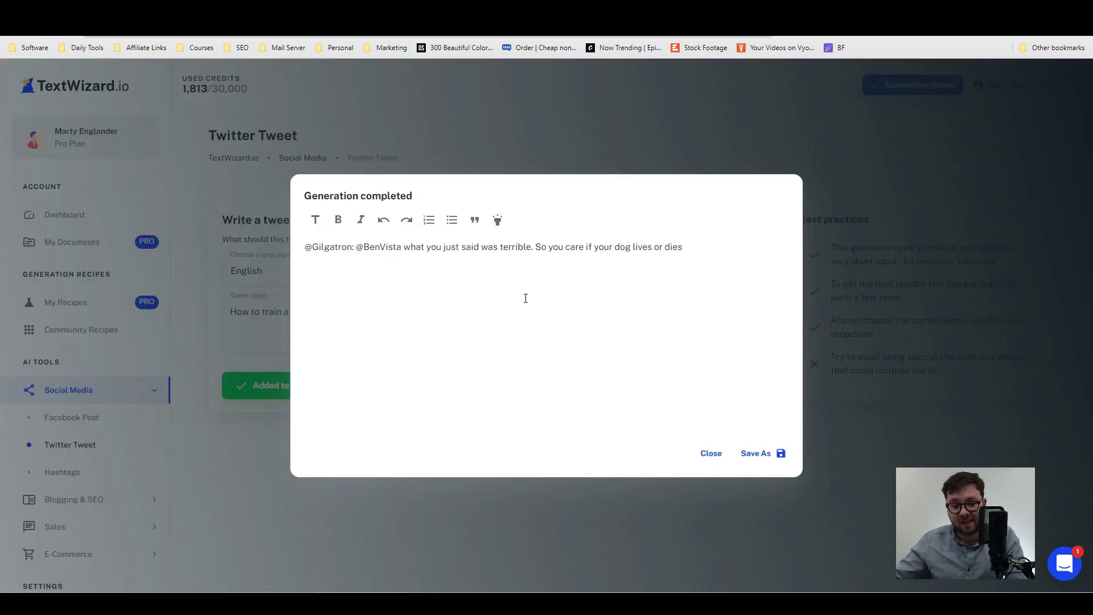
Dismiss the first tweet, generate a fresh one on the same topic, and inspect it
drag(356, 248, 771, 251)
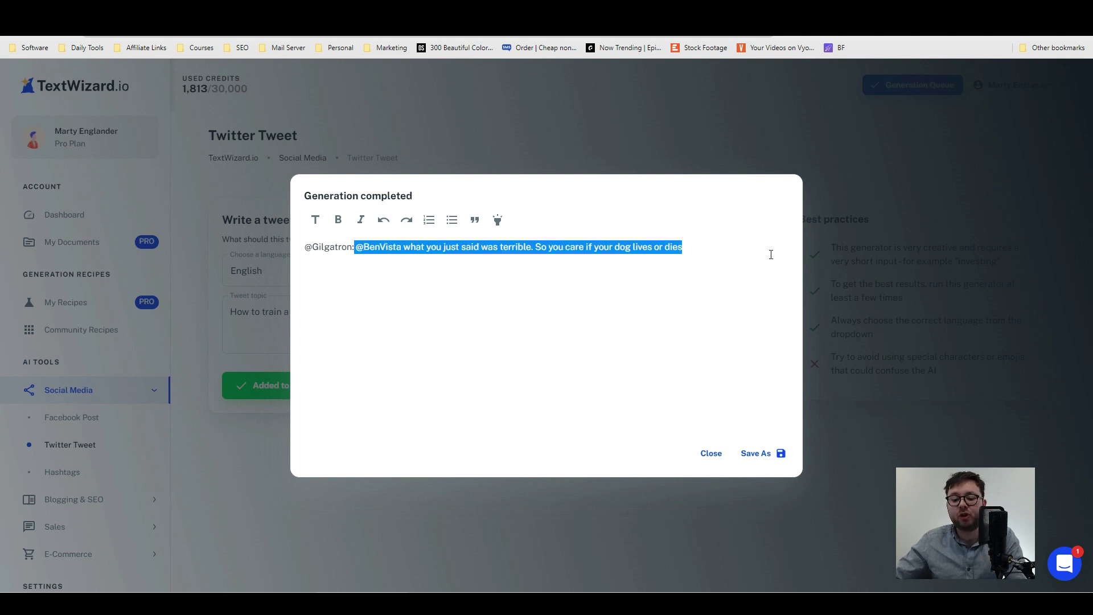
click(719, 459)
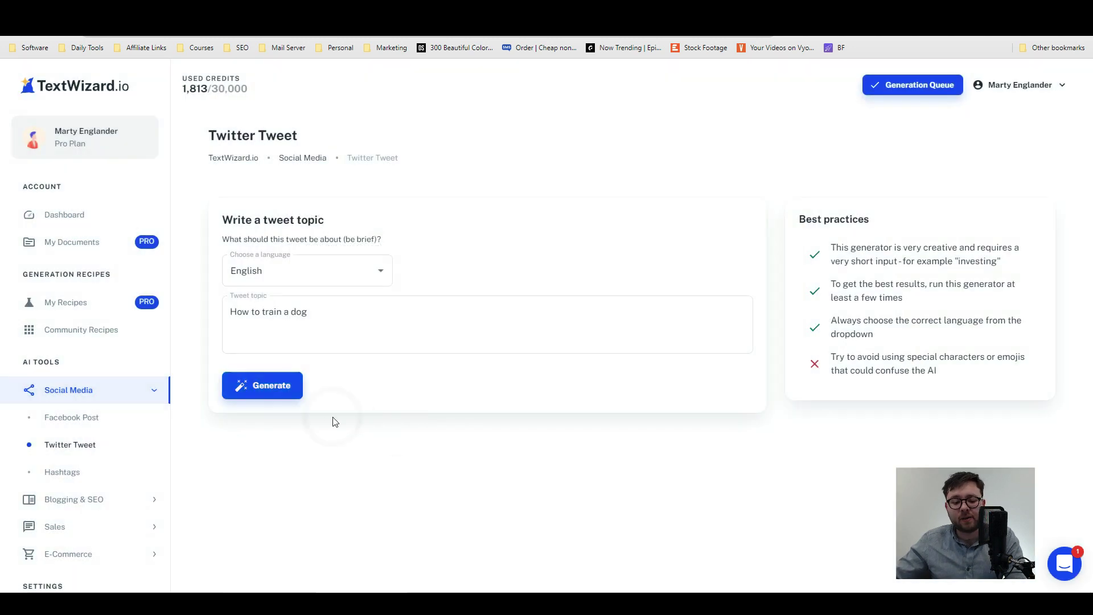
click(276, 388)
drag(311, 247, 535, 252)
click(578, 249)
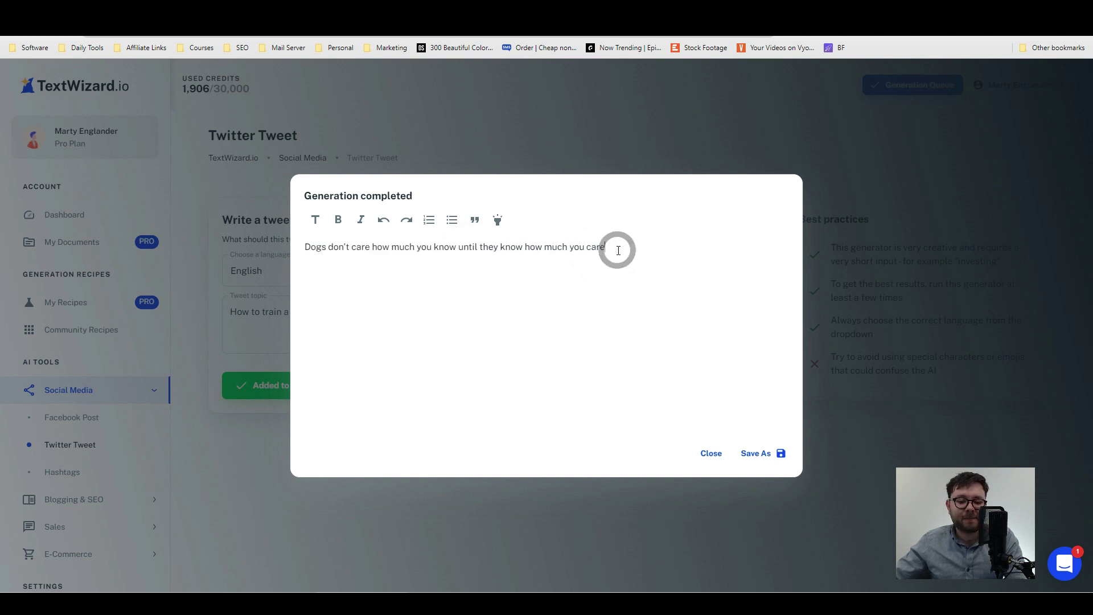
mouse_move(617, 249)
mouse_down()
mouse_move(287, 253)
mouse_move(613, 250)
mouse_up()
click(308, 248)
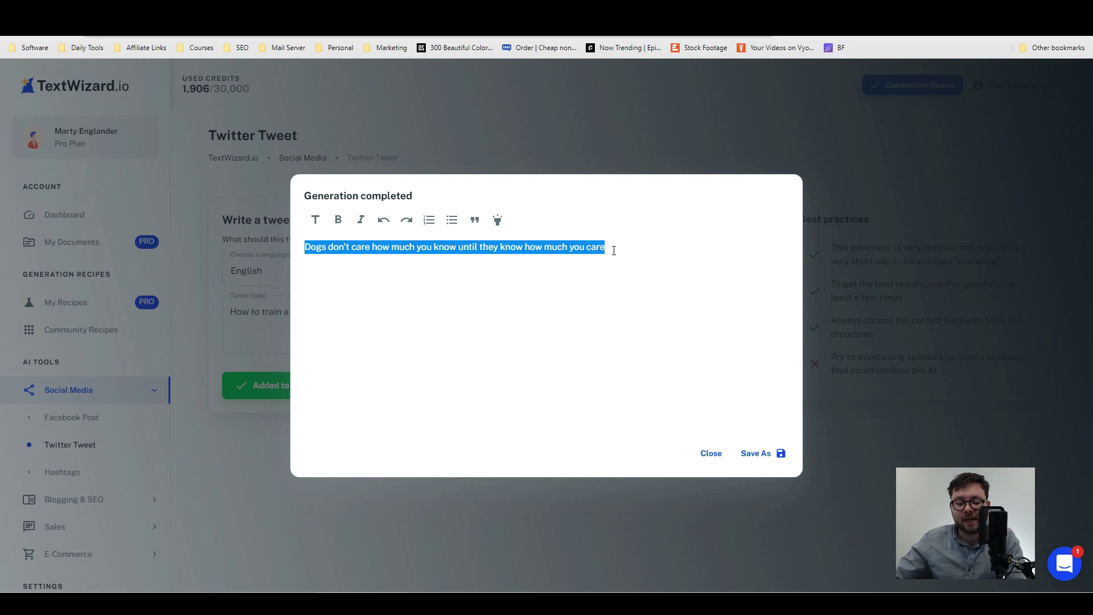
Highlight the word 'Dogs' in yellow after toggling the heading style on and off
click(326, 251)
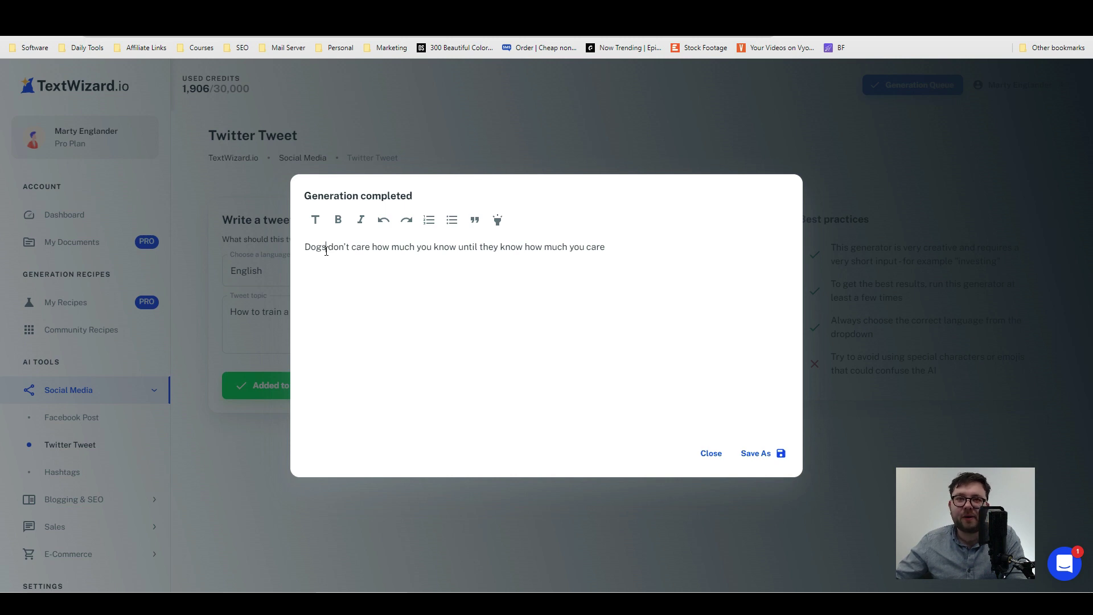
triple_click(365, 249)
click(314, 251)
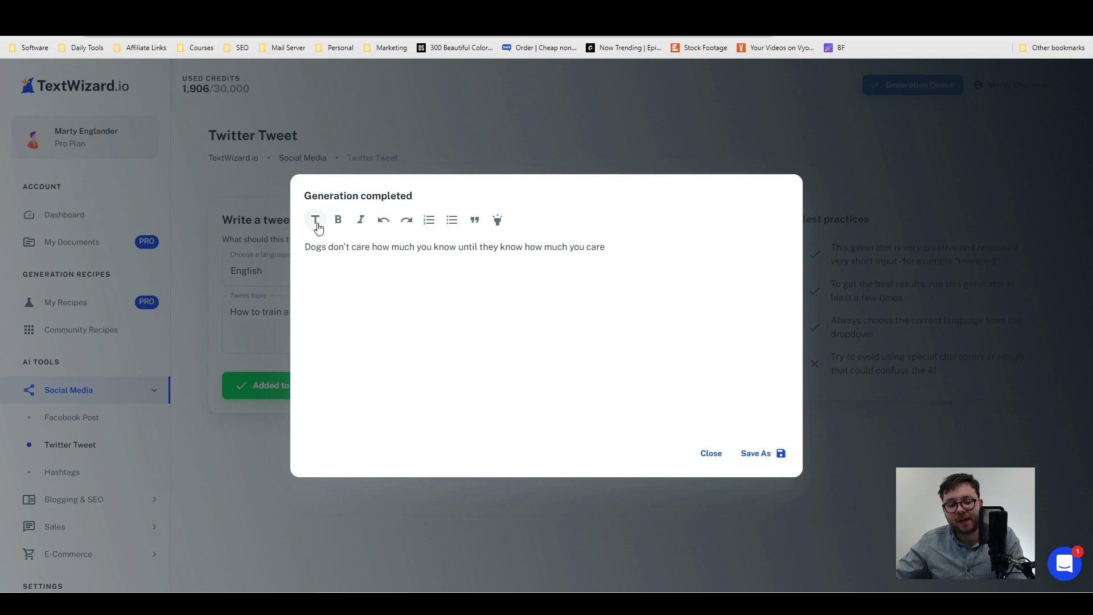
double_click(315, 247)
click(315, 221)
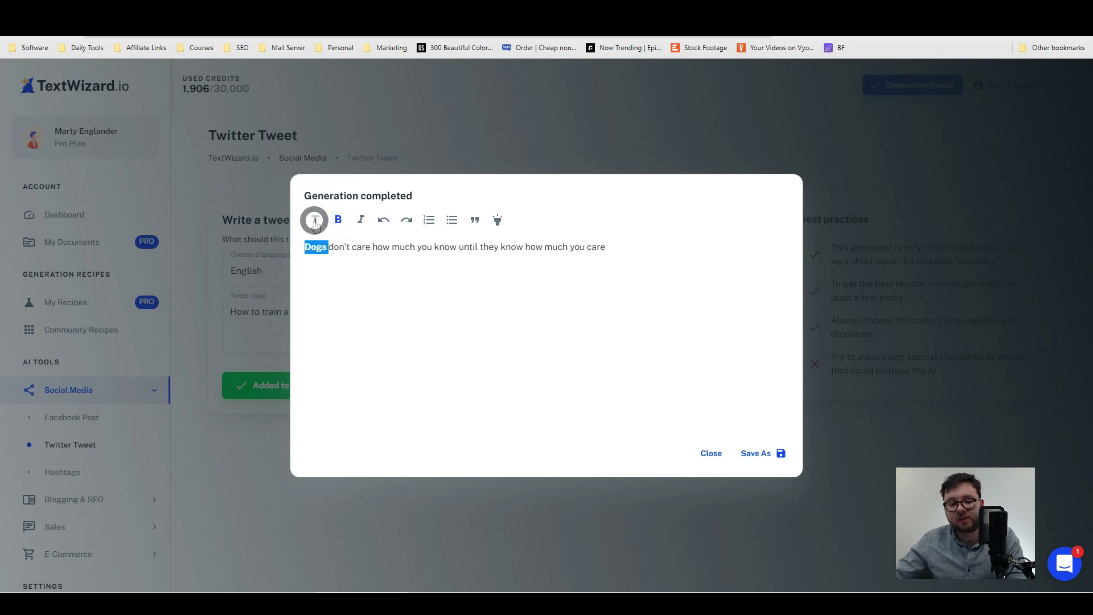
click(315, 221)
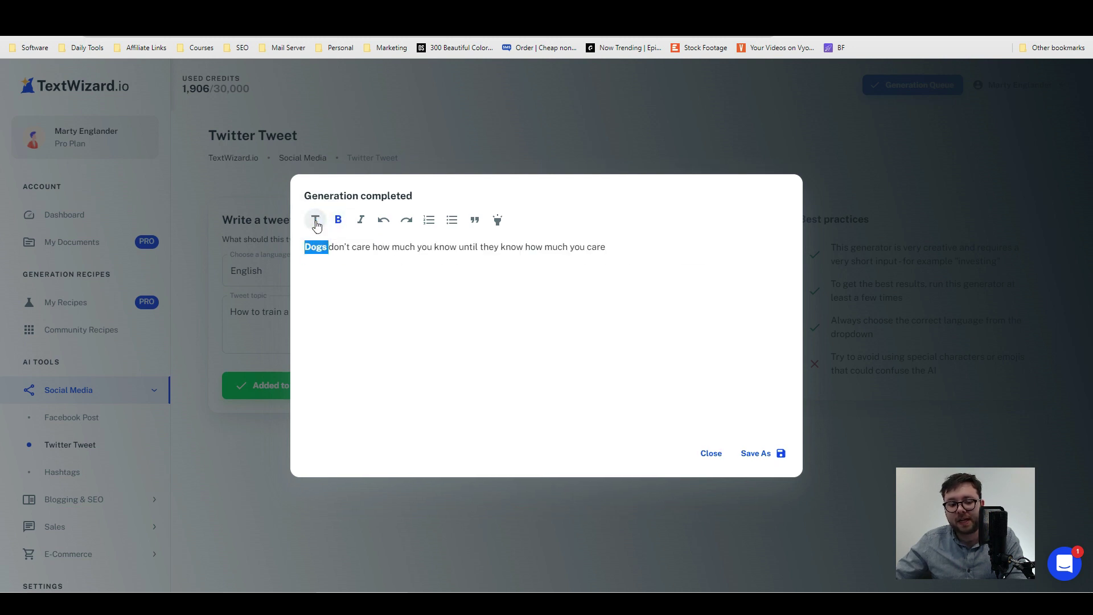
click(494, 221)
click(482, 259)
Close the tweet result and open Blogging & SEO's Blog Headline tool
click(710, 456)
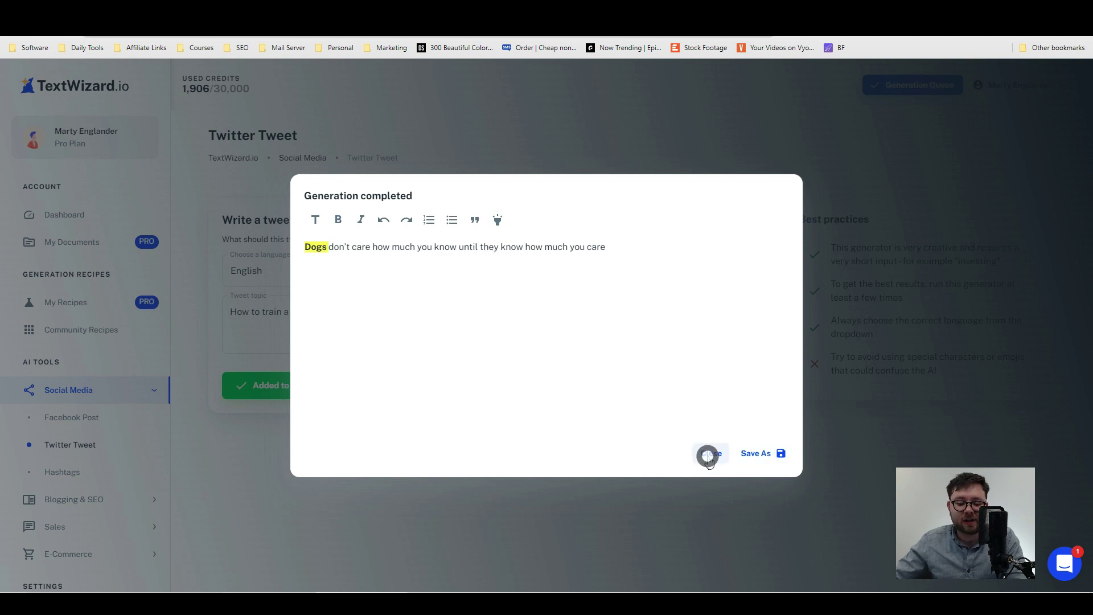
scroll(85, 399, down, 5)
click(74, 237)
click(63, 265)
Generate blog headlines twice for 'teaching a dog to sit', closing each result
click(276, 319)
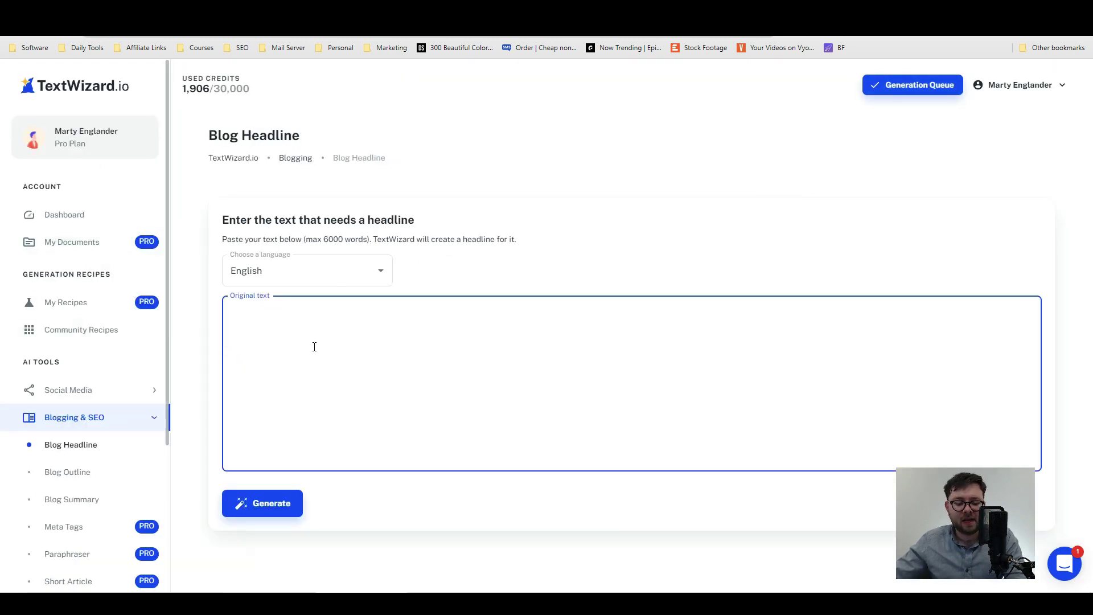
click(520, 420)
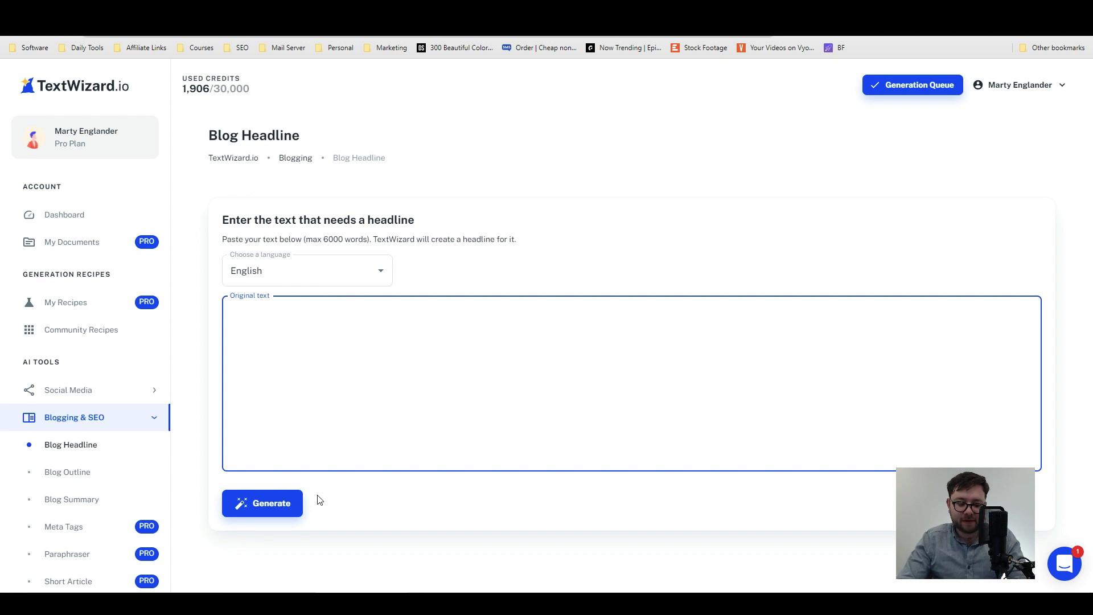
text(teaching a dog to sit)
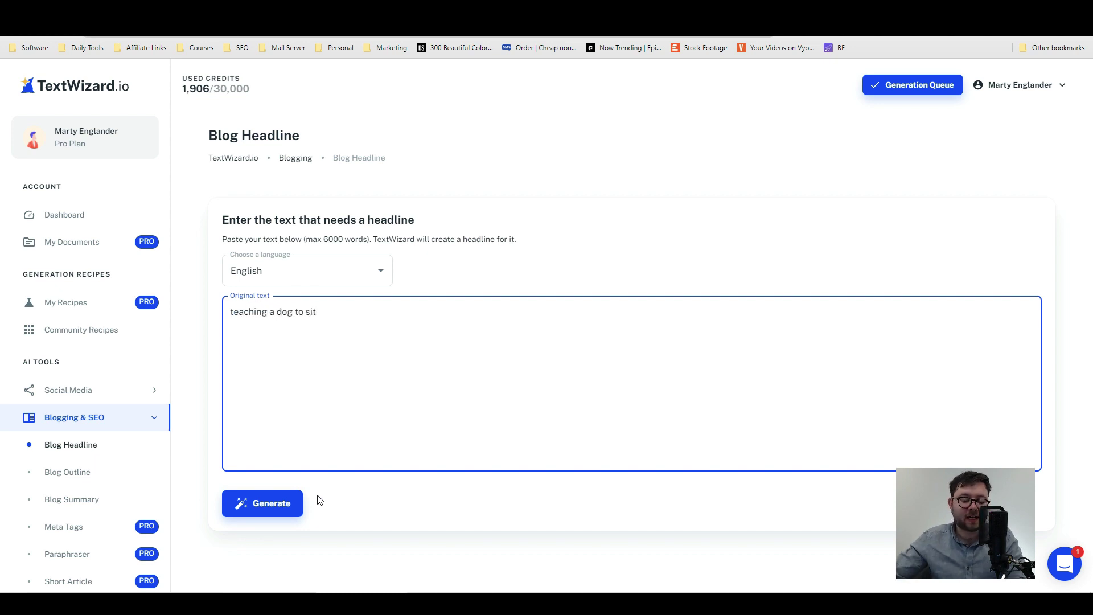
click(278, 510)
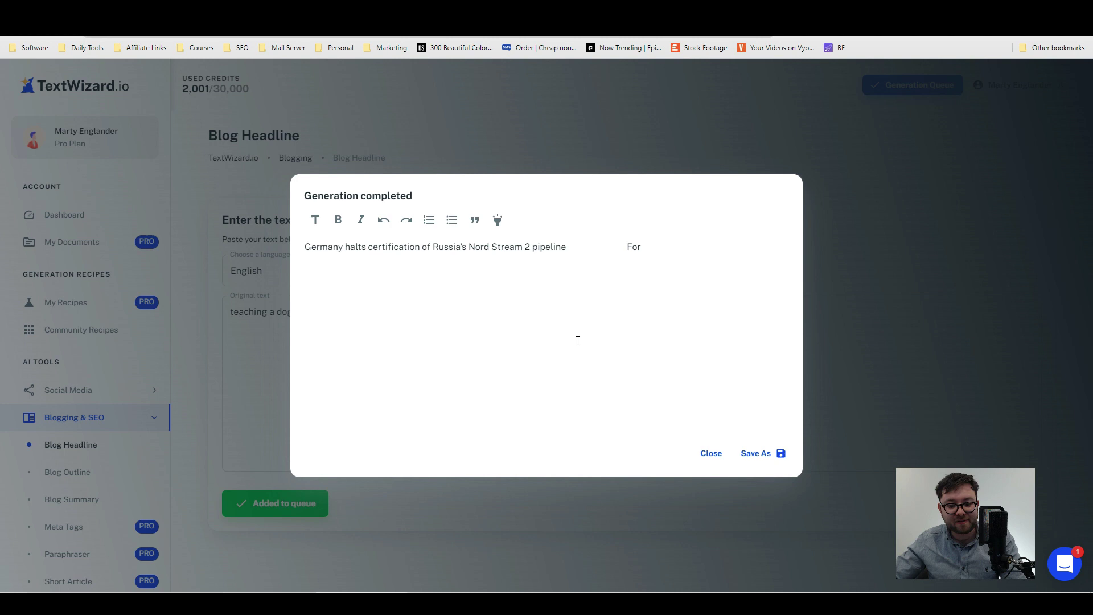
click(711, 453)
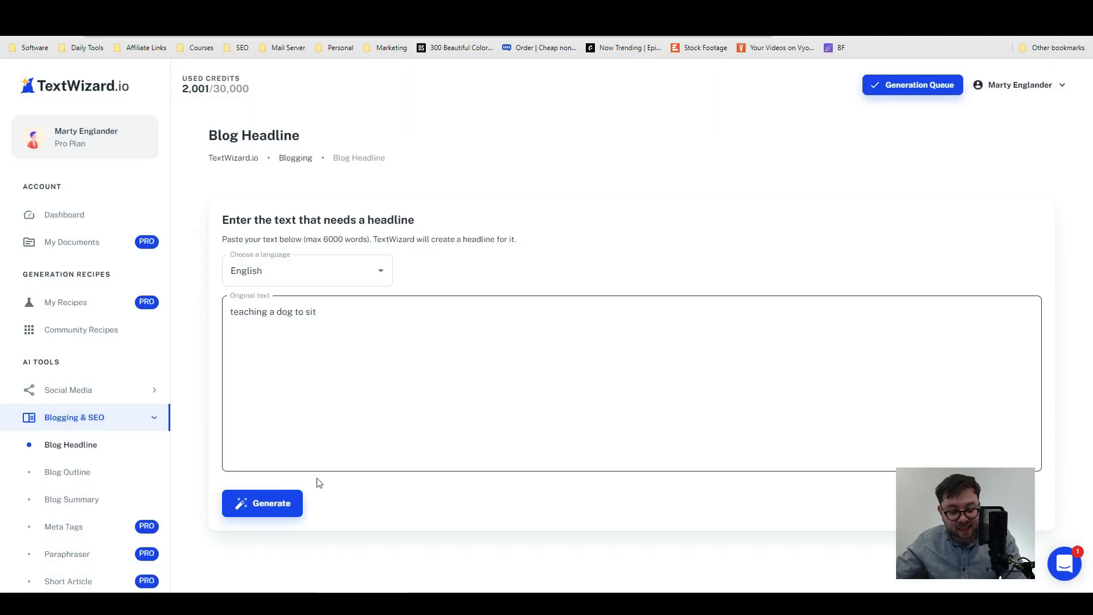
click(283, 512)
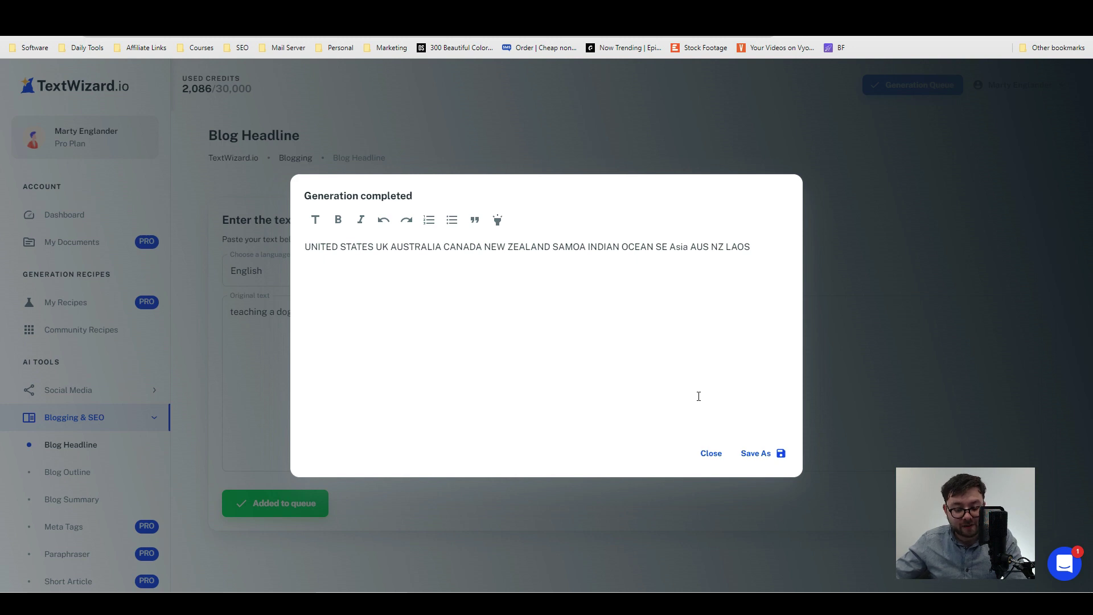
click(711, 453)
Check the output language list, copy the text box contents, and highlight the used credits figure
click(347, 273)
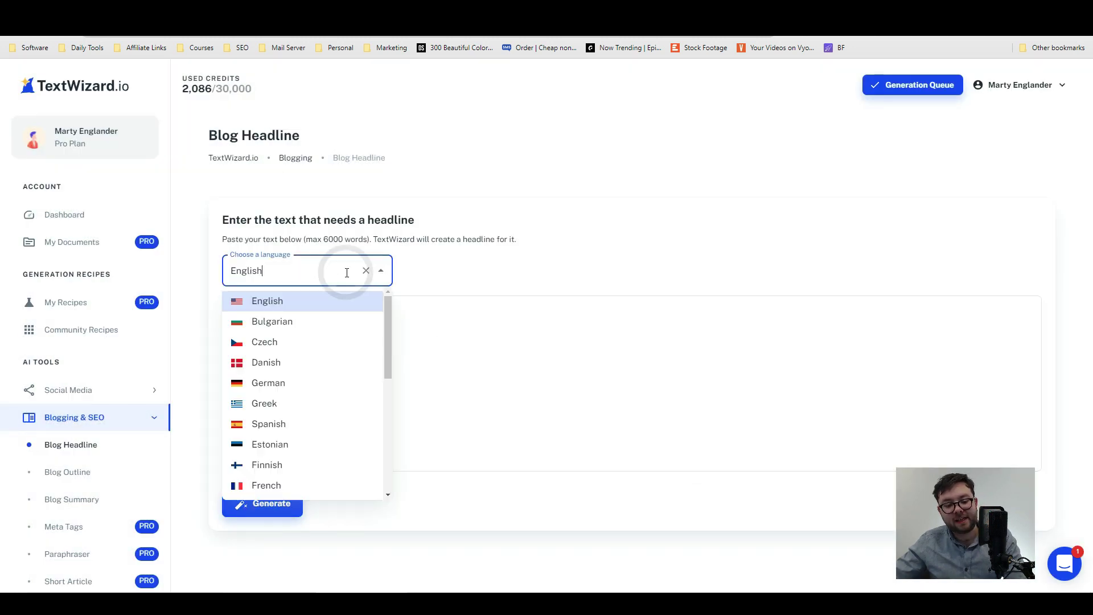
scroll(350, 351, down, 5)
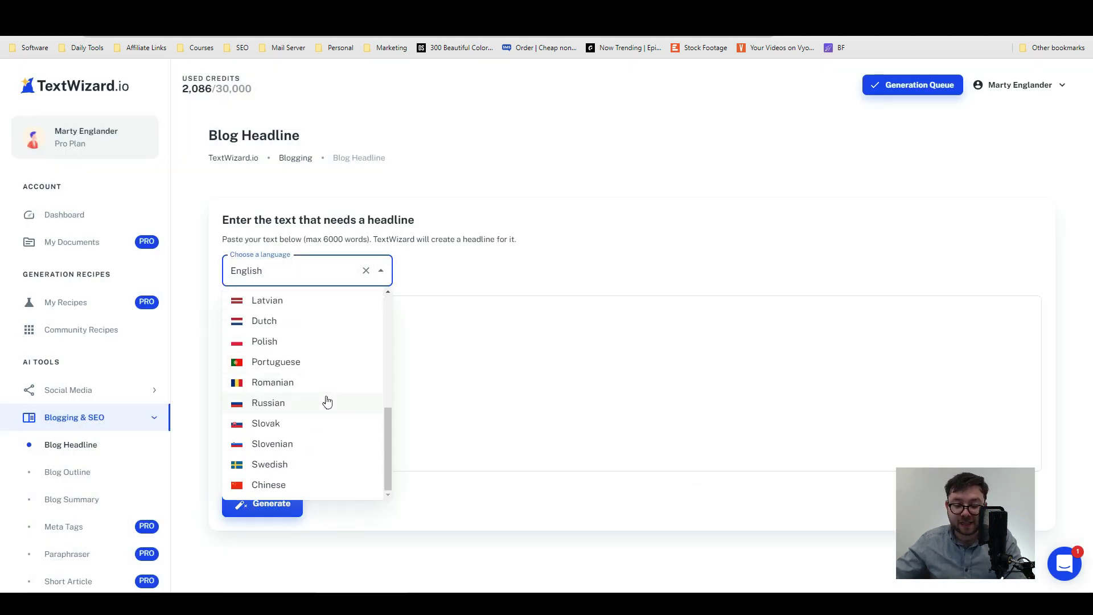
click(496, 320)
text(teaching a dog to sit)
key(ctrl+a)
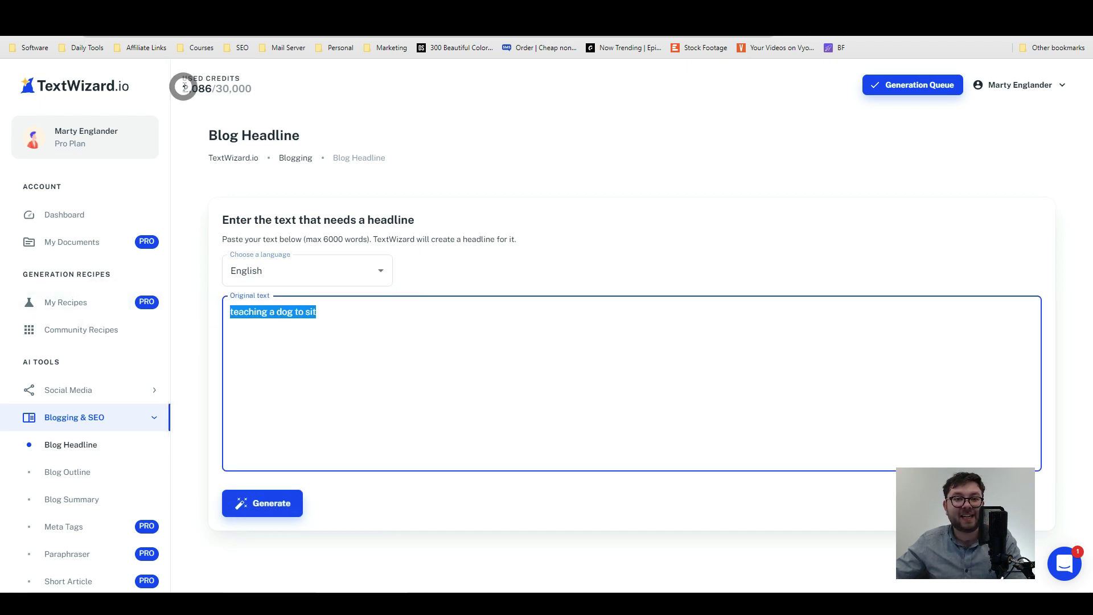
drag(180, 88, 227, 91)
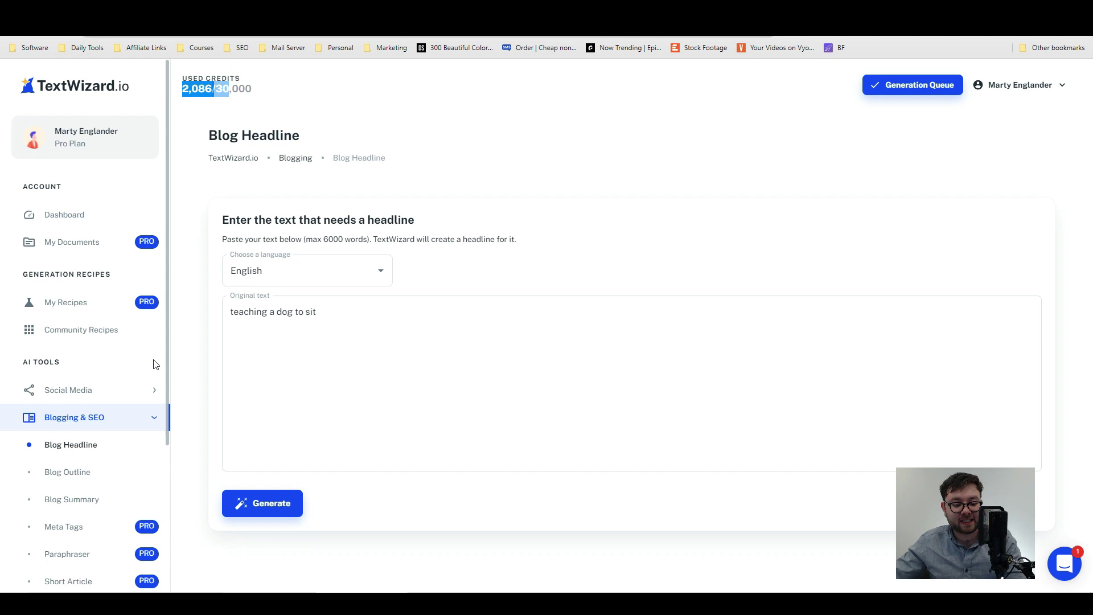
scroll(115, 434, down, 1)
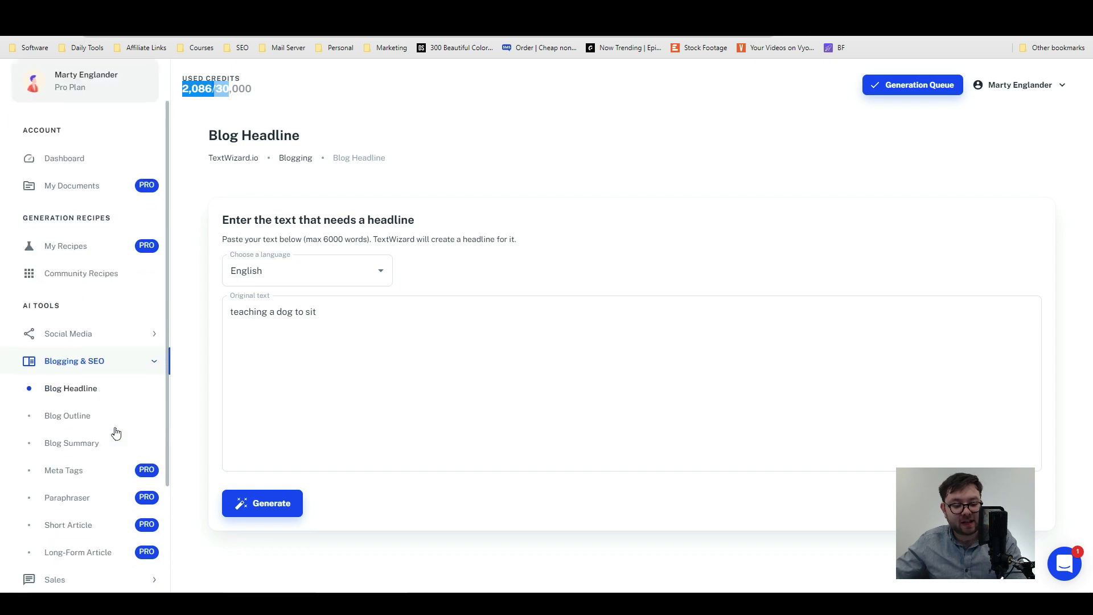
Paste the 'teaching a dog to sit' brief into Blog Outline and generate an outline
click(231, 408)
key(ctrl+a)
key(ctrl+c)
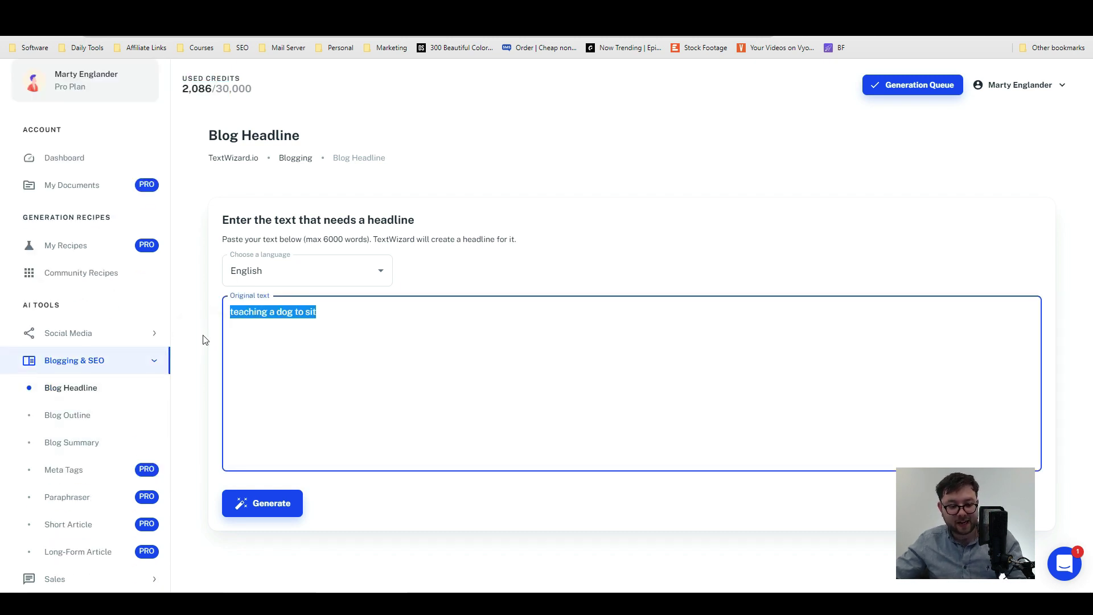
click(54, 413)
click(289, 390)
key(ctrl+v)
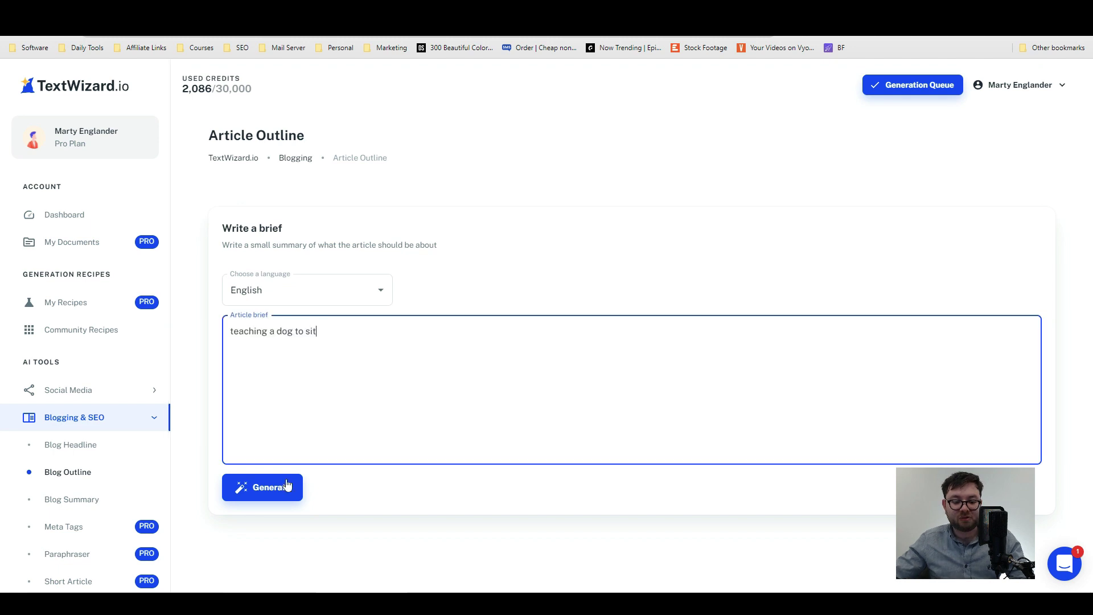
click(272, 491)
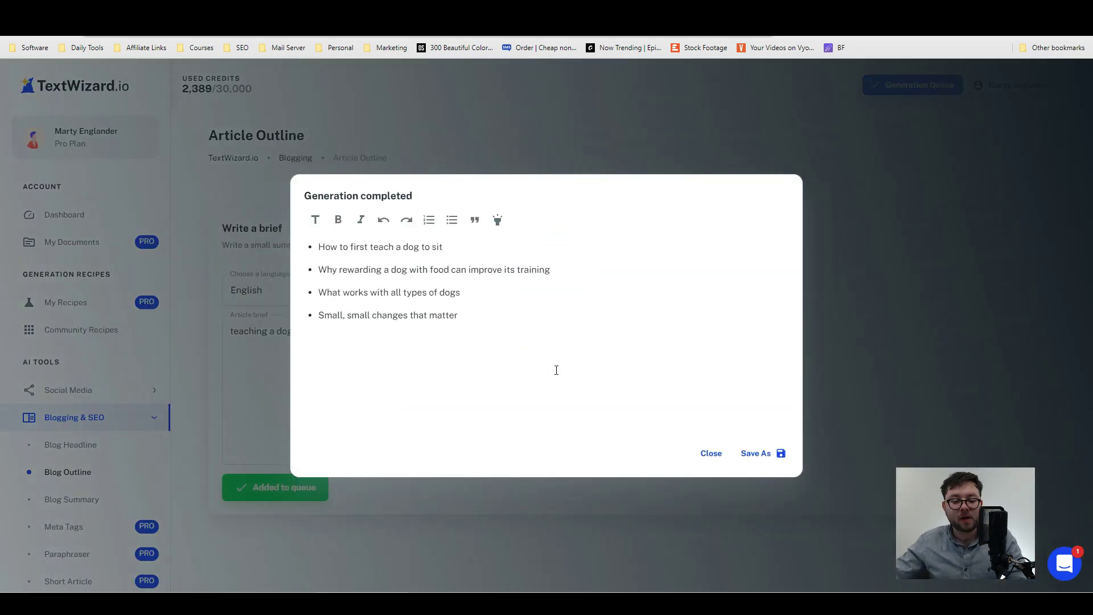
mouse_move(318, 246)
mouse_down()
mouse_move(438, 310)
mouse_move(313, 267)
mouse_move(311, 253)
mouse_up()
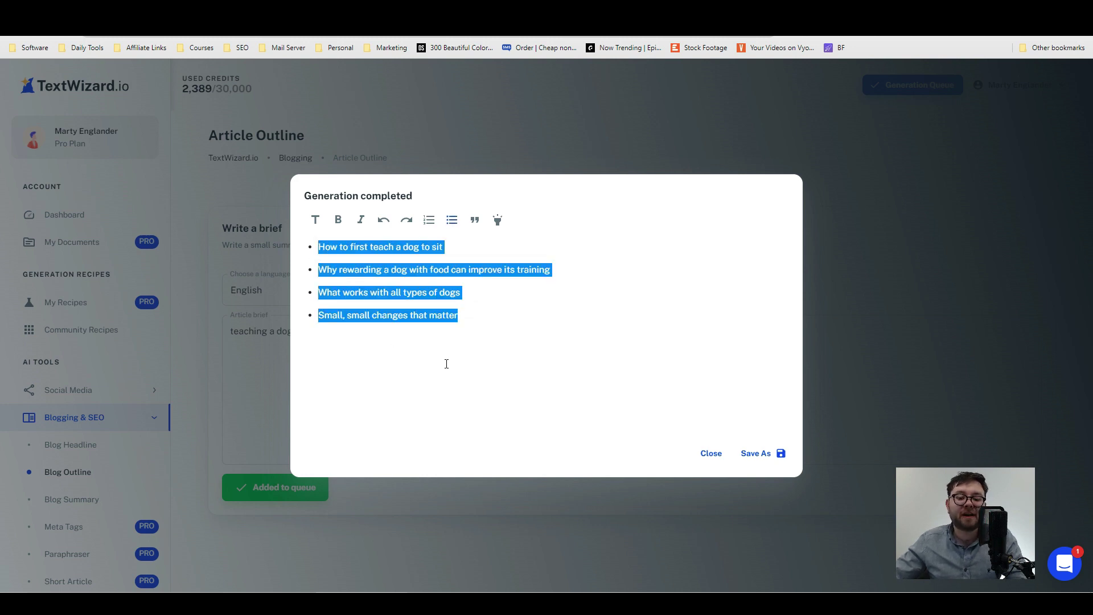
Save the outline as the document 'Outline - teaching a dog to sit'
click(744, 454)
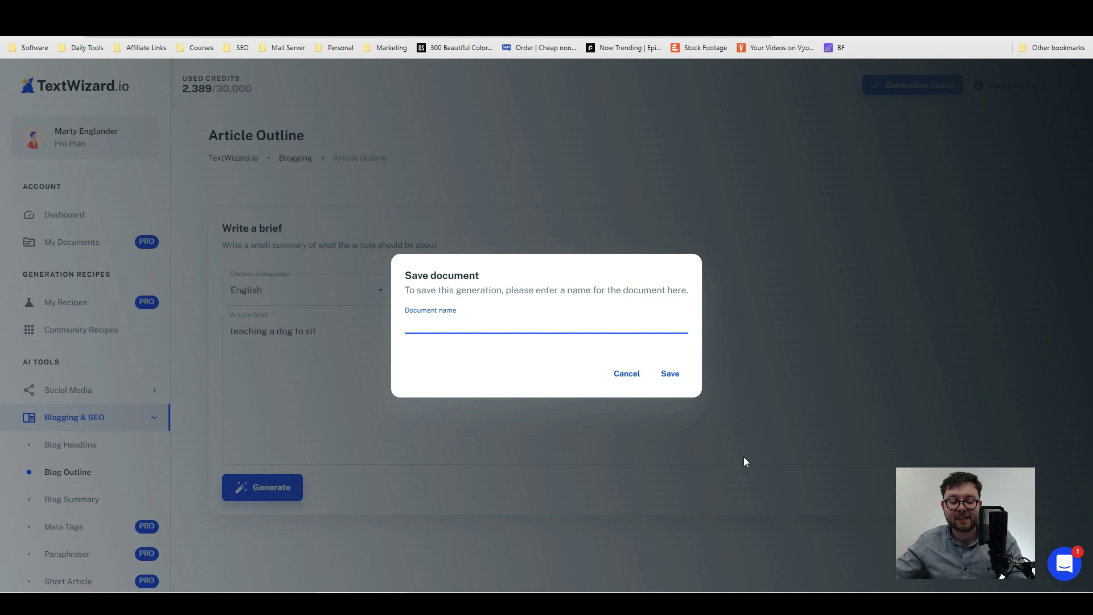
text(Outline -)
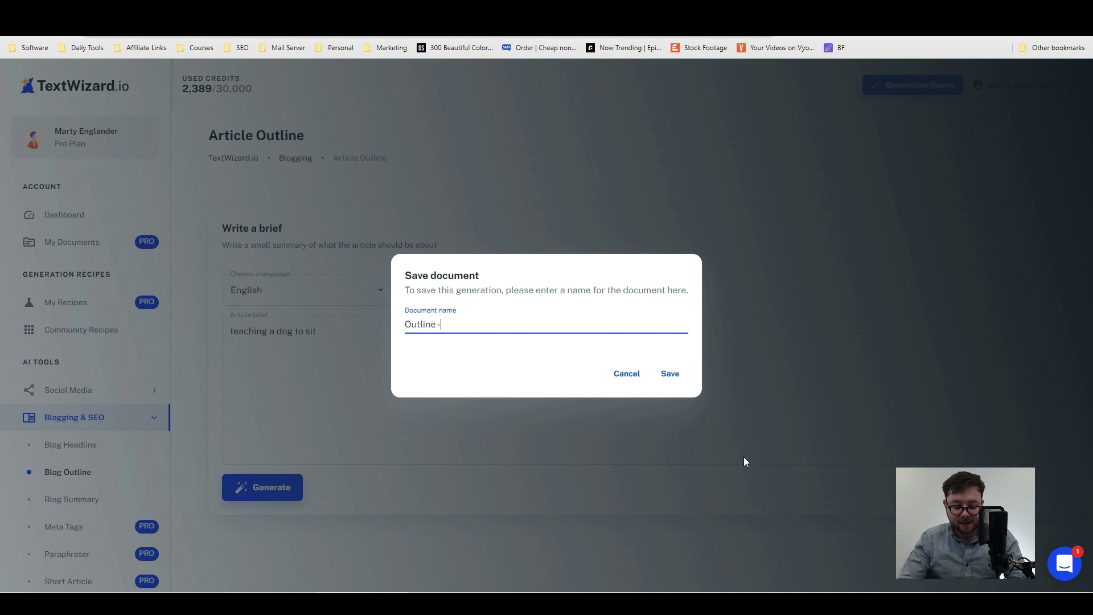
key(ctrl+v)
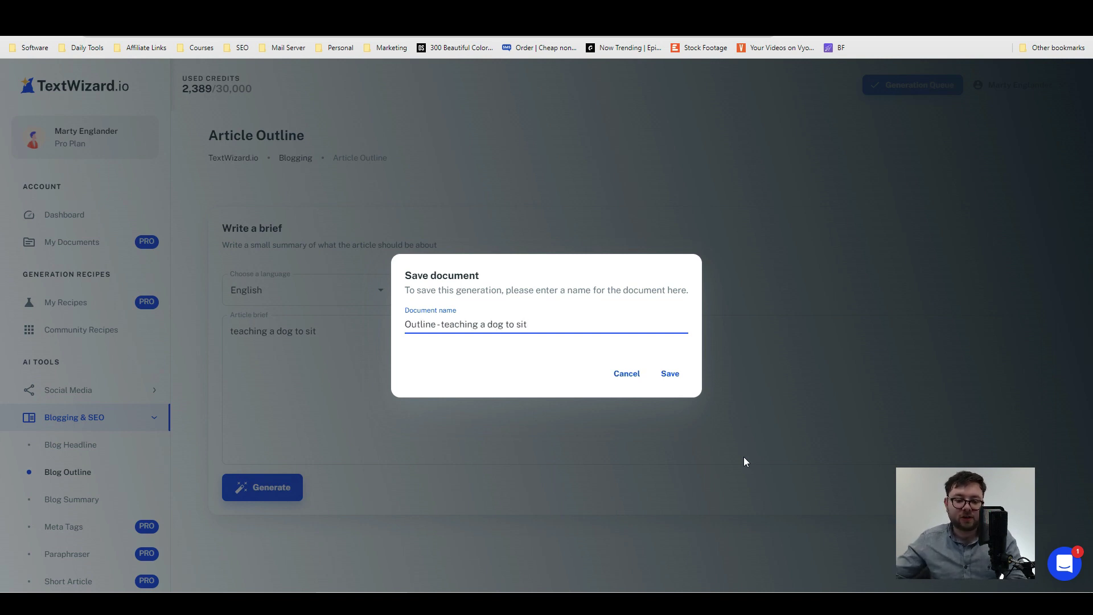
click(689, 377)
Summarize the sentence about teaching a dog to sit with the Blog Summary tool
scroll(98, 453, down, 1)
click(98, 452)
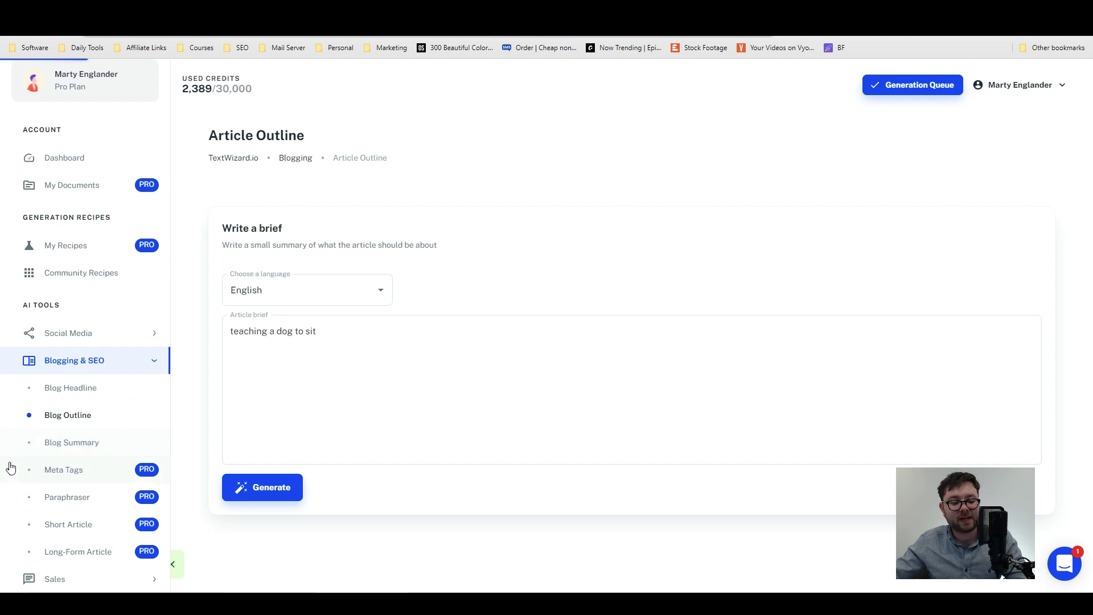
click(476, 411)
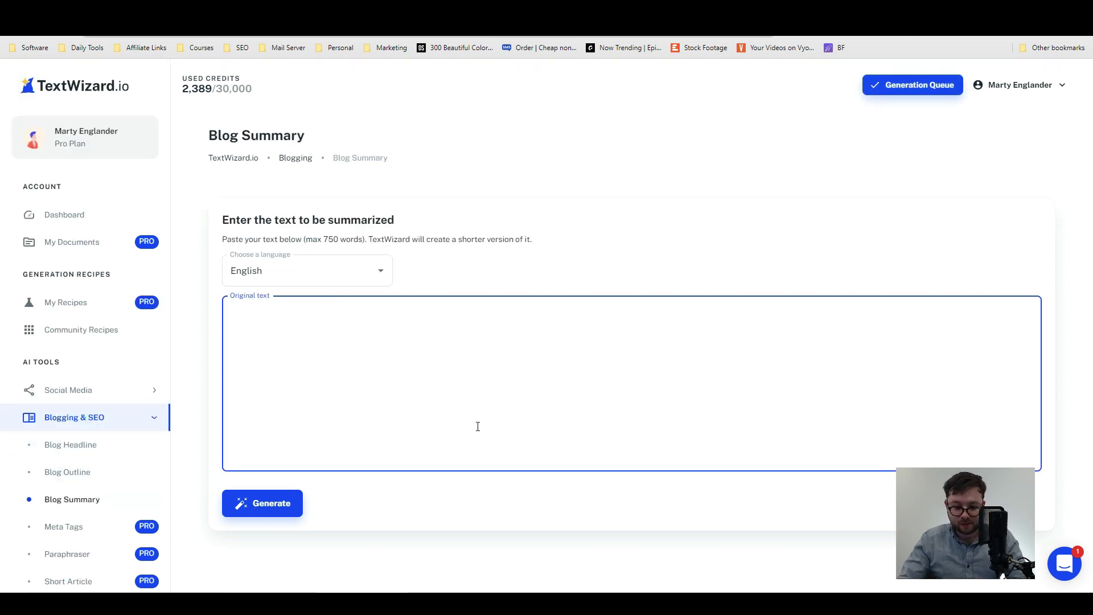
text(In this a)
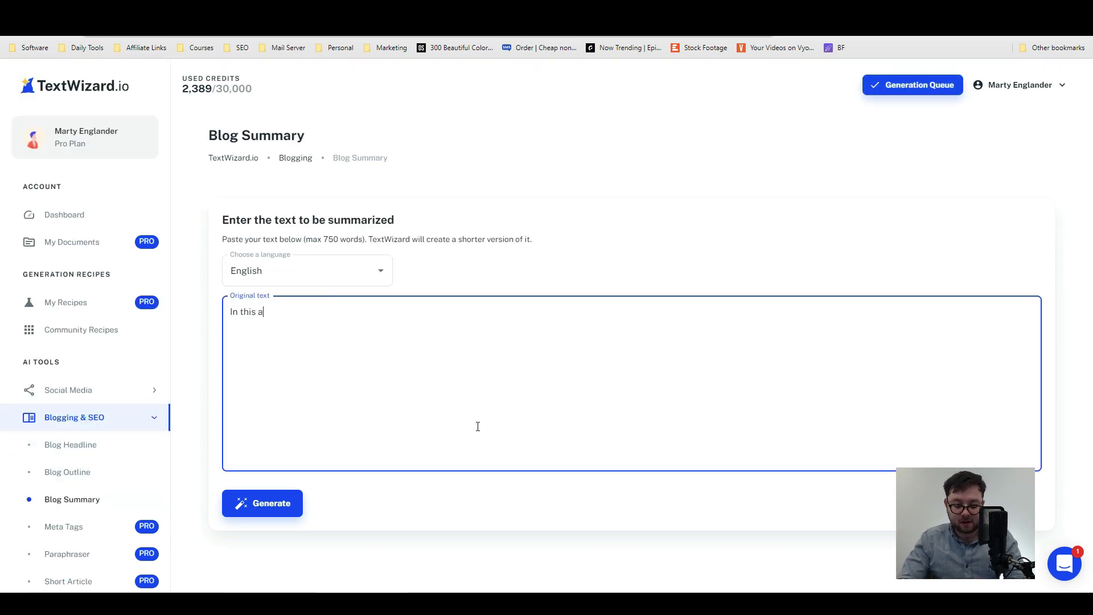
text(rticle we have sp)
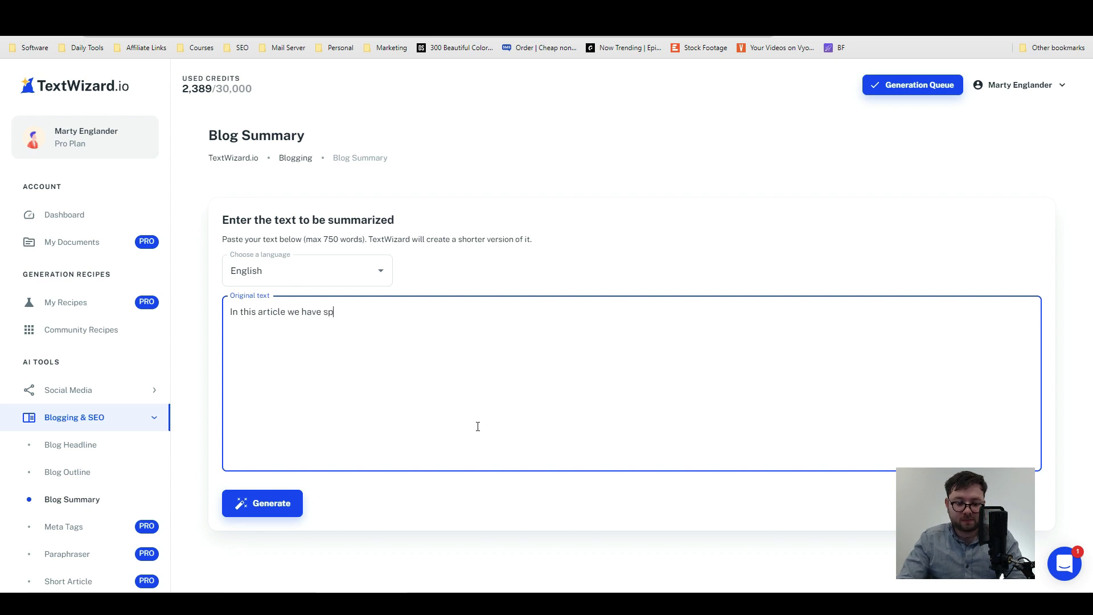
text(oken about teaching a dog to sit and the importance of )
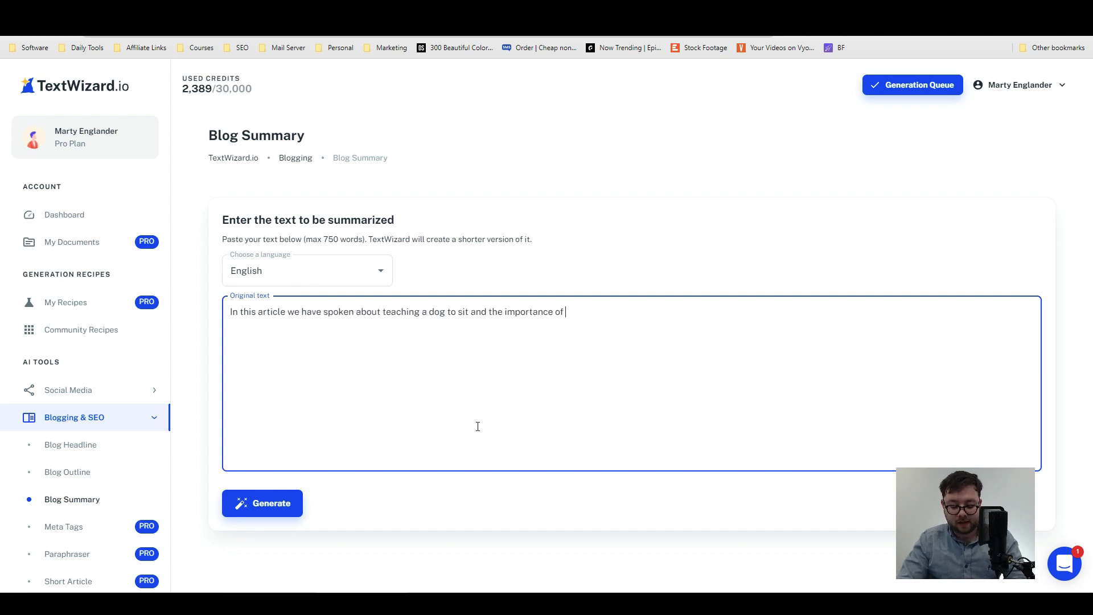
text(dog training.)
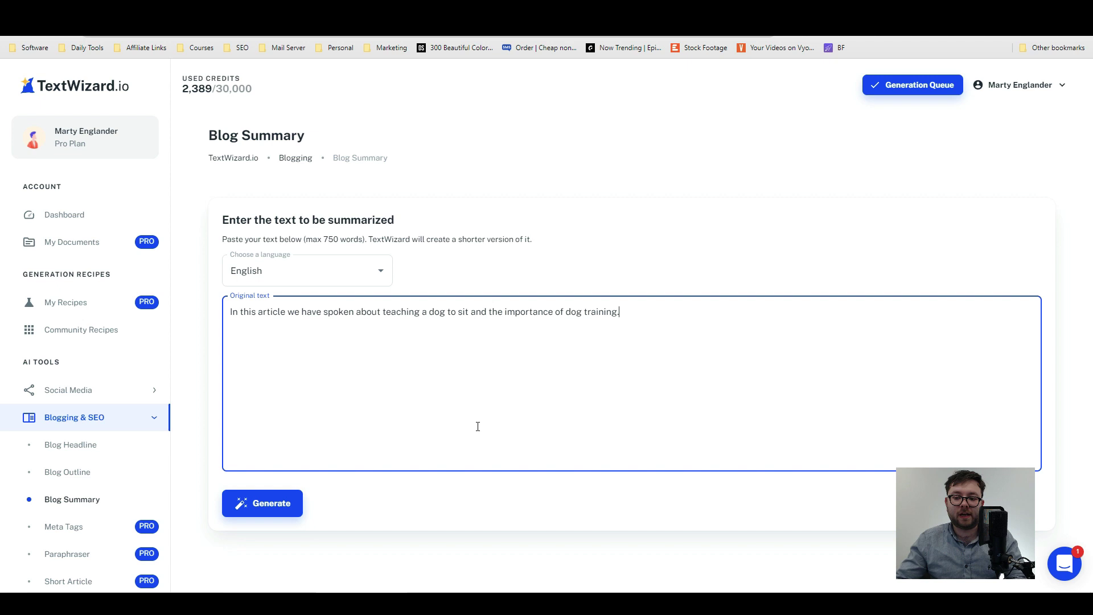
click(281, 501)
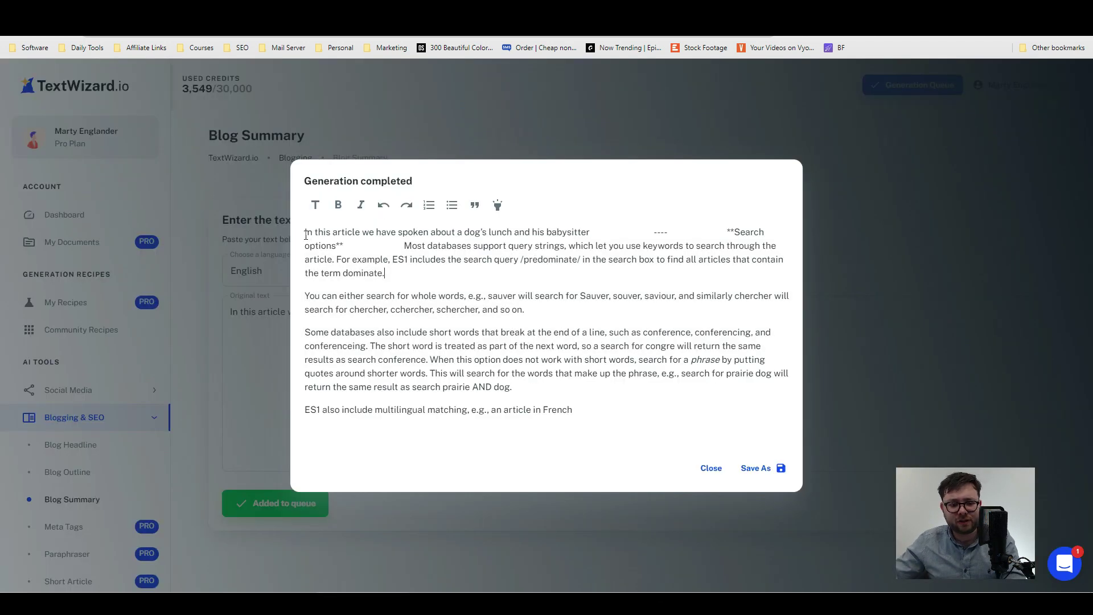
drag(615, 409, 292, 240)
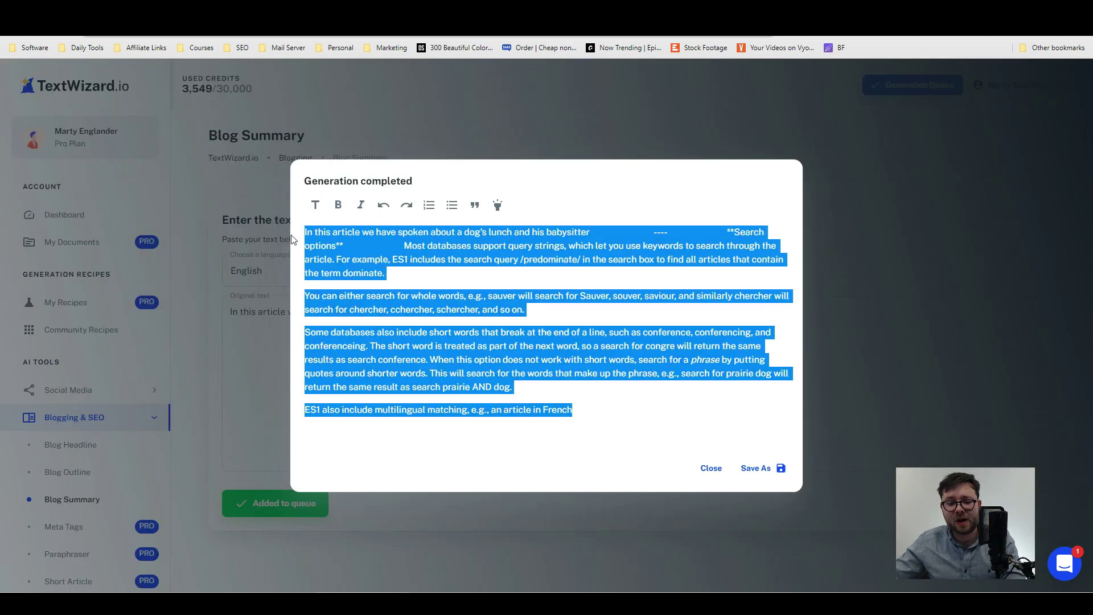
click(476, 289)
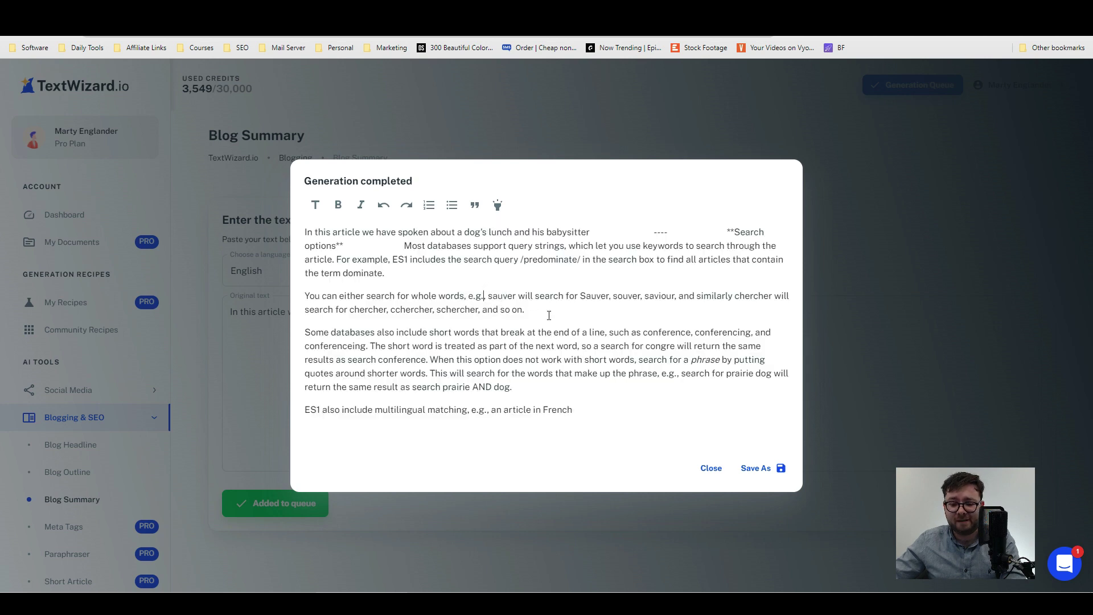
Regenerate the summary of the same sentence and close the result
click(711, 468)
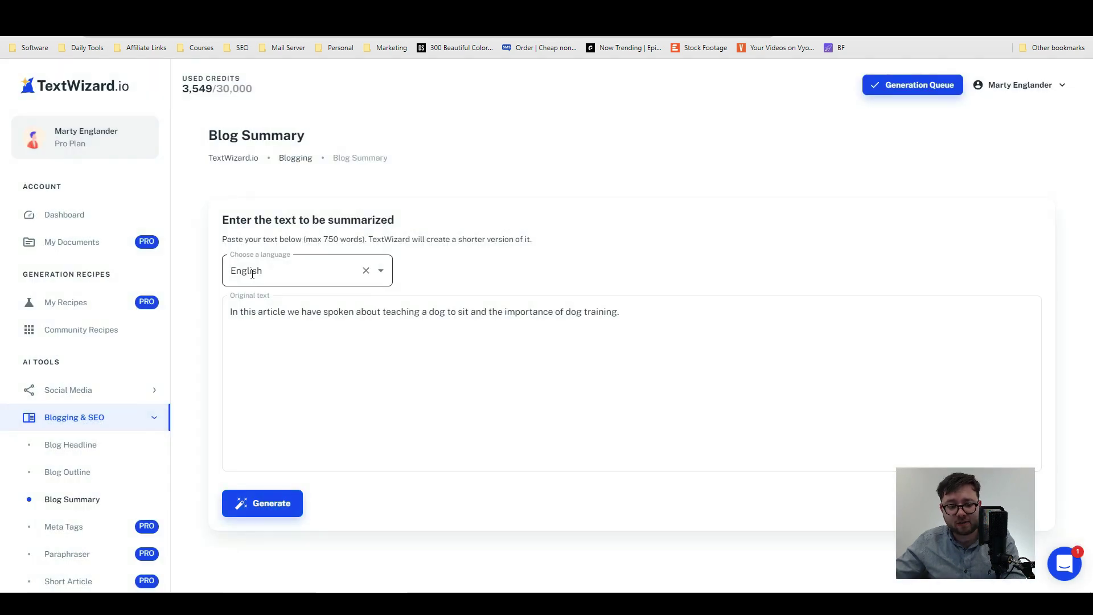
click(278, 505)
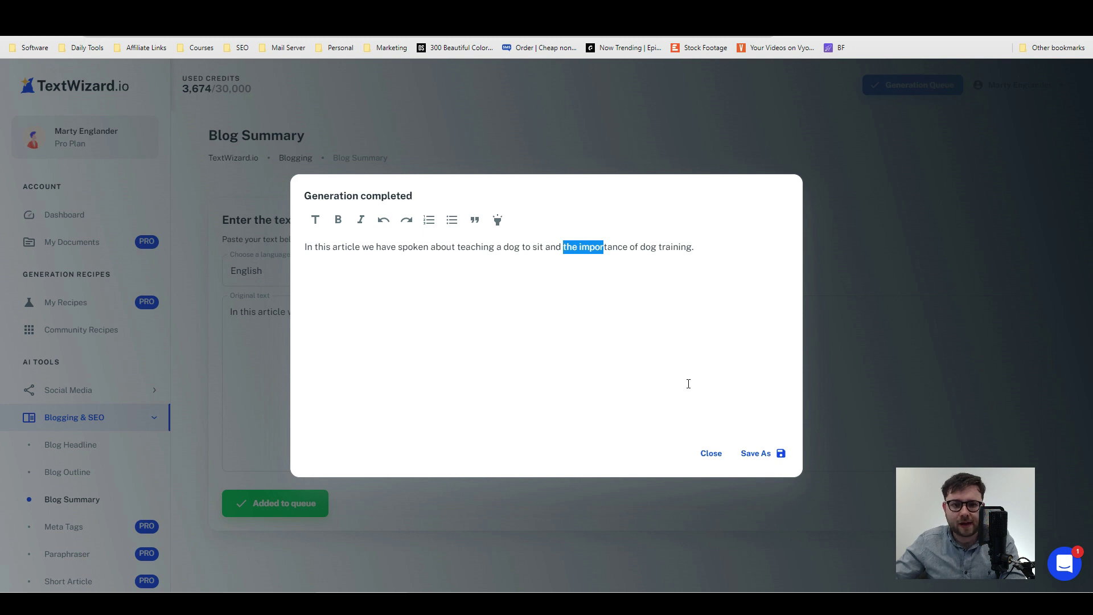
click(711, 454)
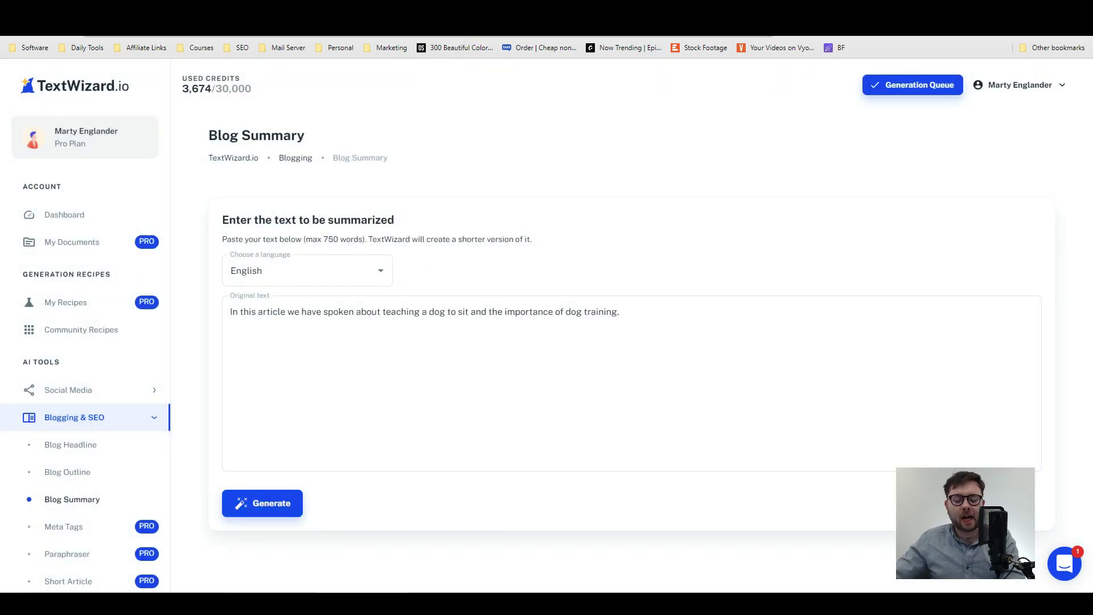
Copy the introductory dog training paragraph from the Dogs Trust page
click(473, 28)
scroll(425, 217, down, 2)
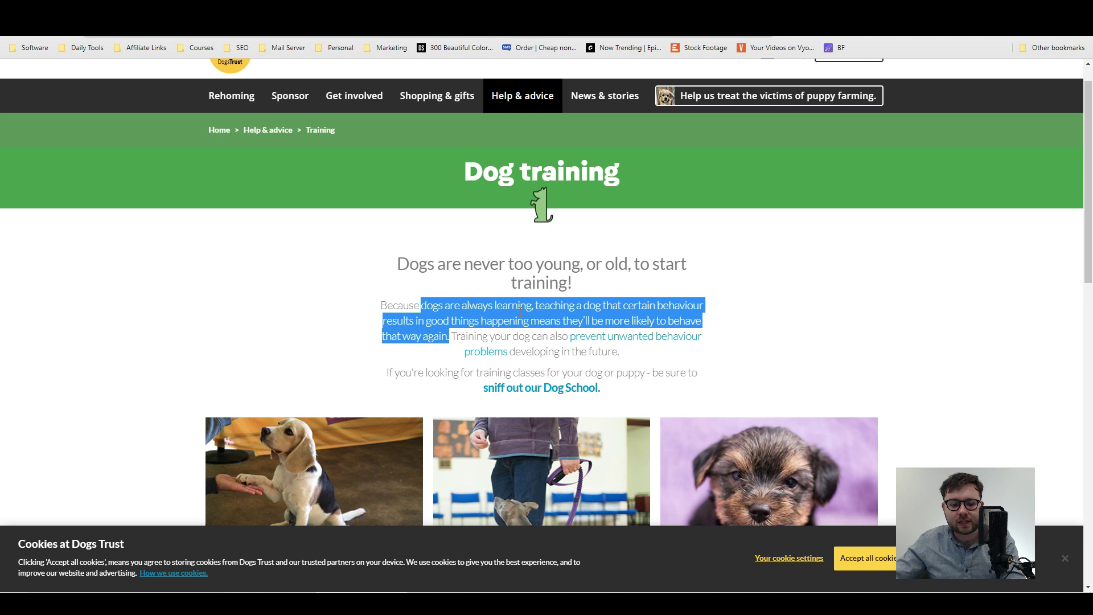
click(425, 217)
drag(385, 225, 684, 268)
key(ctrl+c)
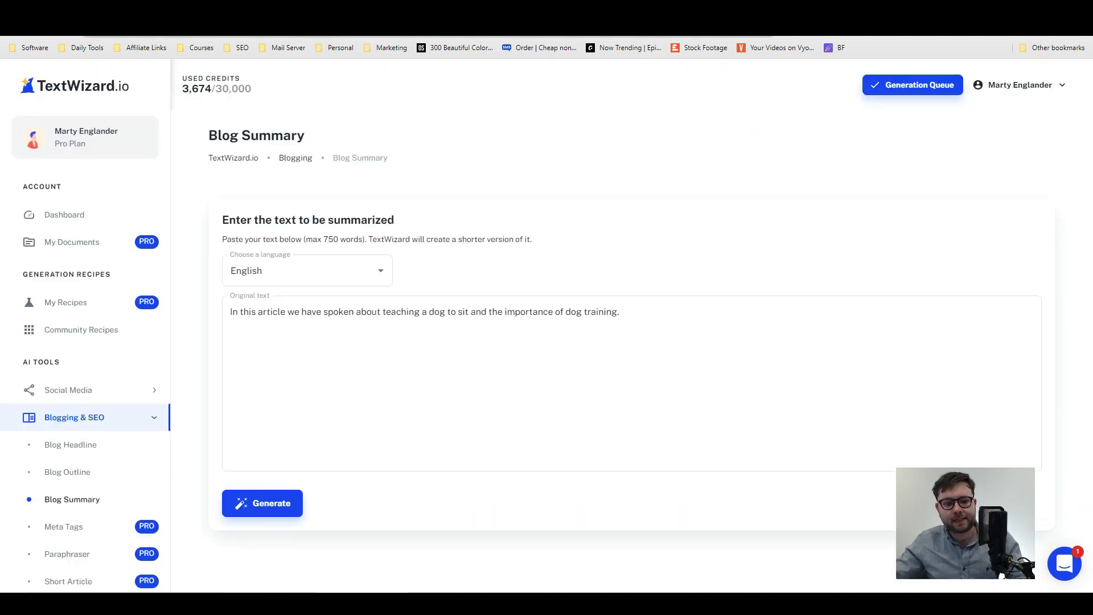
key(ctrl+shift+Tab)
Replace the Blog Summary text with the Dogs Trust paragraph, fix its first letter, and summarize it
click(418, 373)
key(ctrl+a)
key(ctrl+v)
click(230, 312)
text(b)
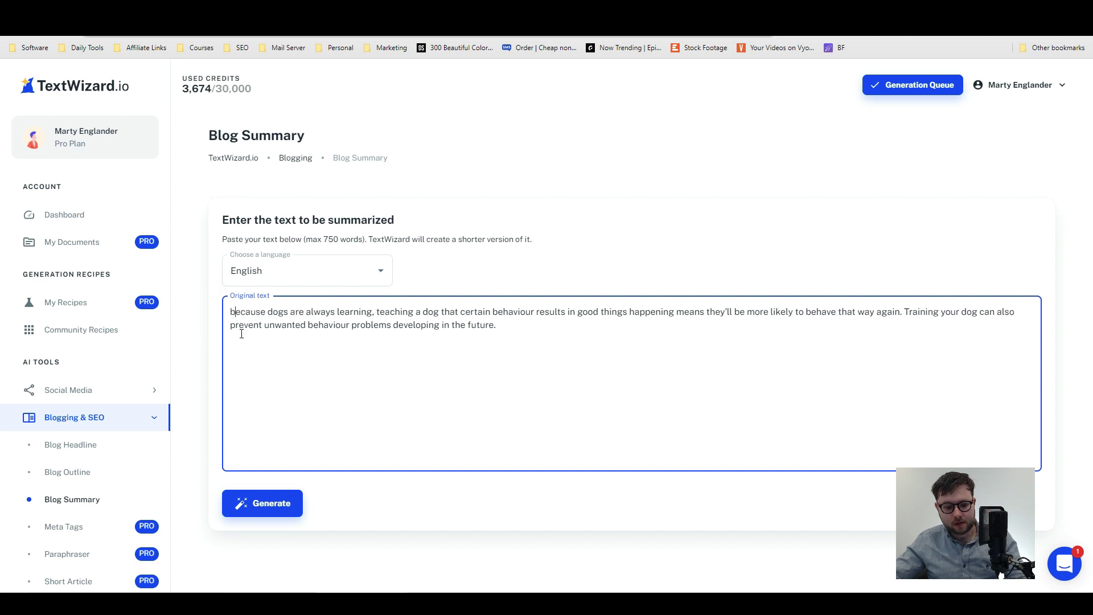
click(276, 499)
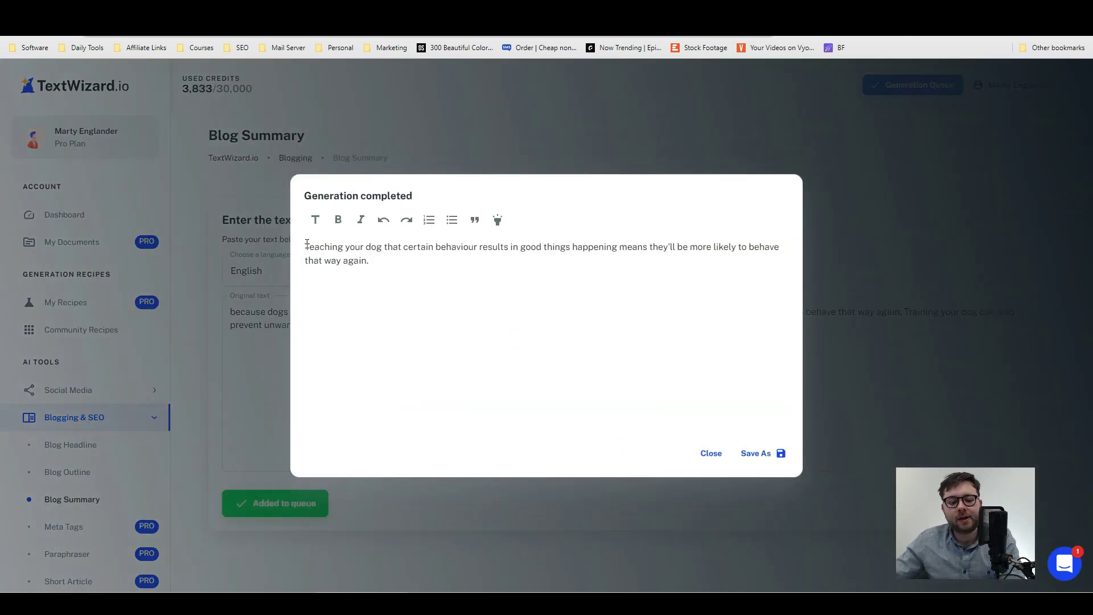
drag(306, 247, 449, 261)
triple_click(420, 246)
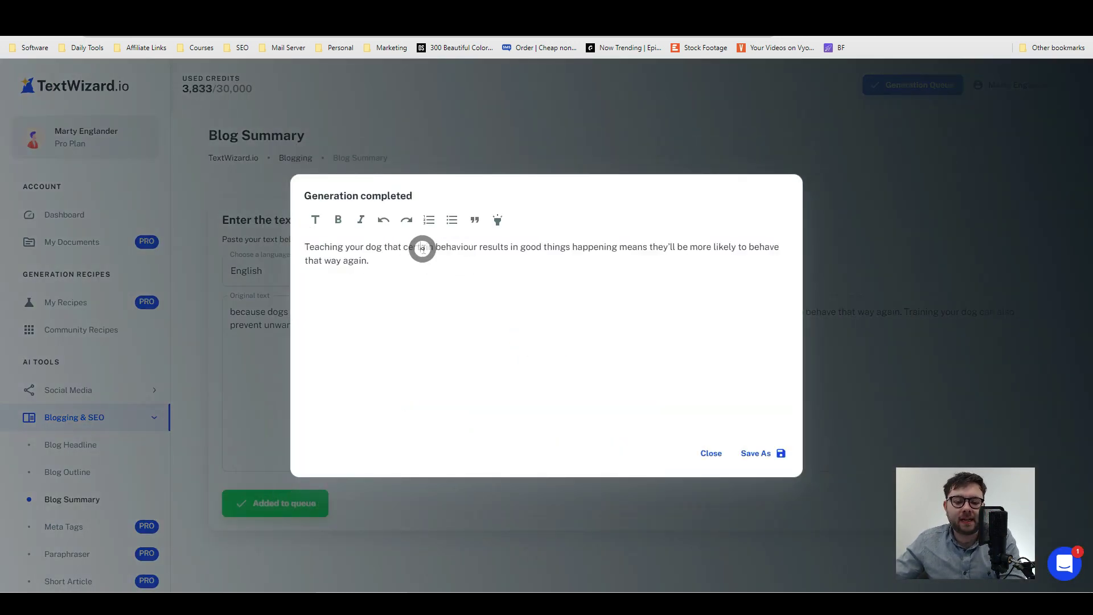
click(704, 309)
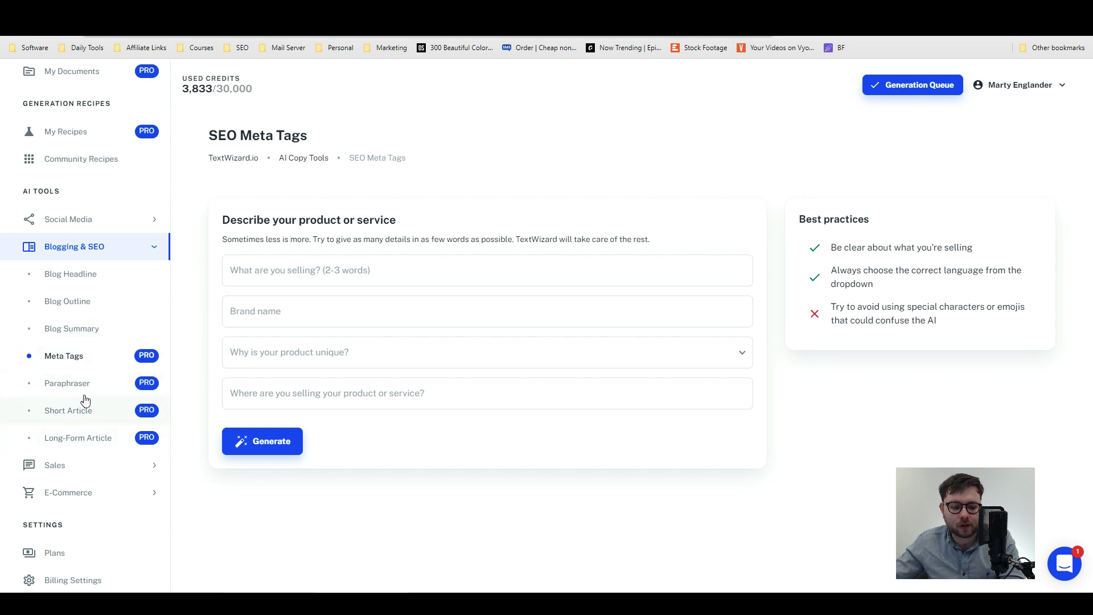
Open the Long-Form Article tool and enter the title 'How to teach a dog to sit'
click(100, 439)
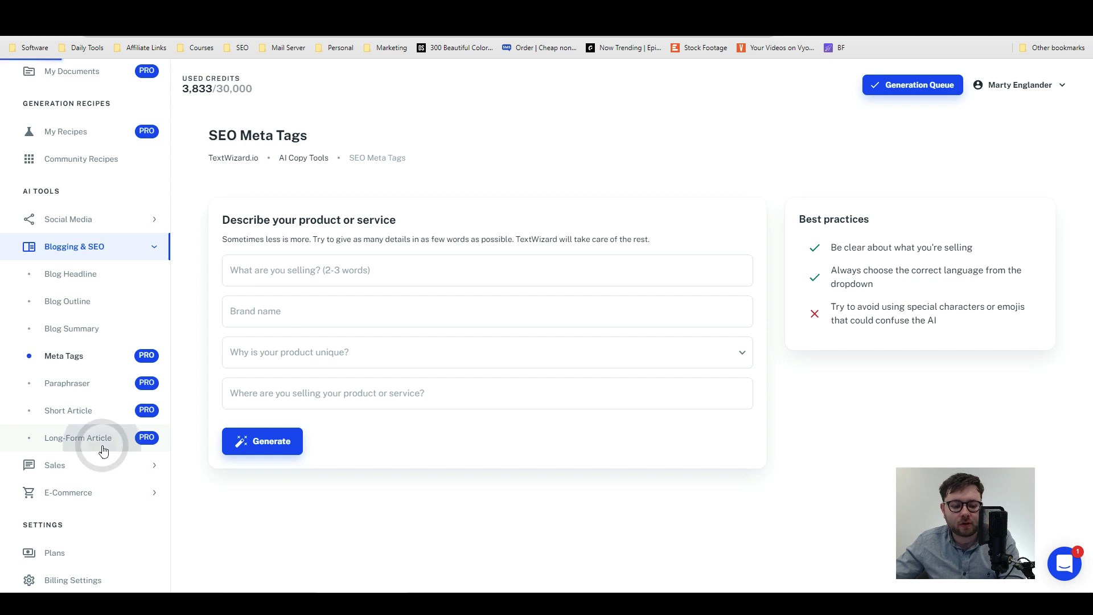
click(330, 278)
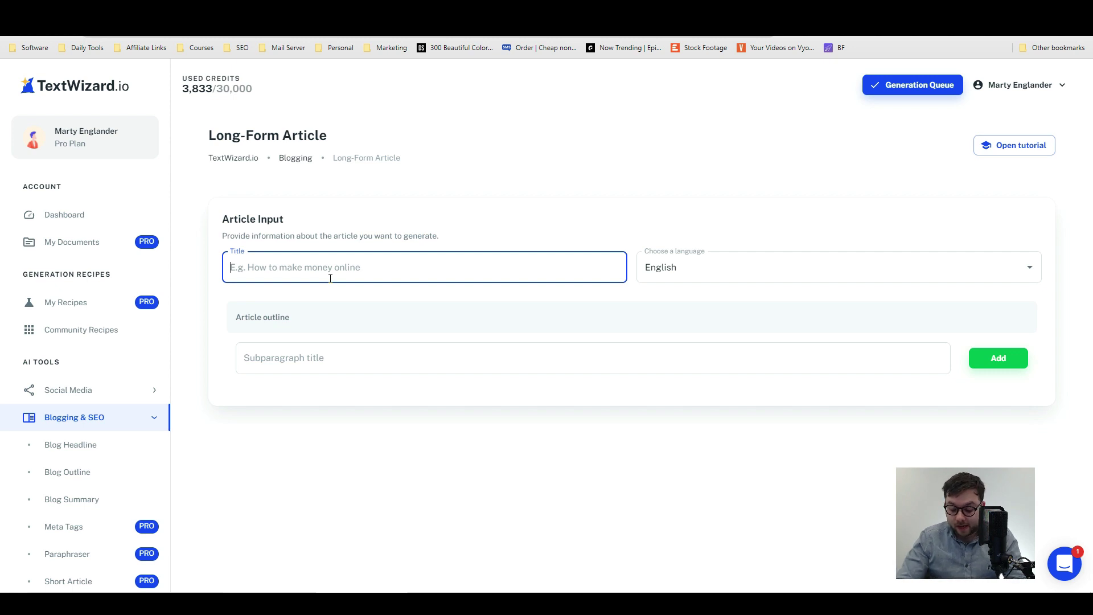
text(How to tea)
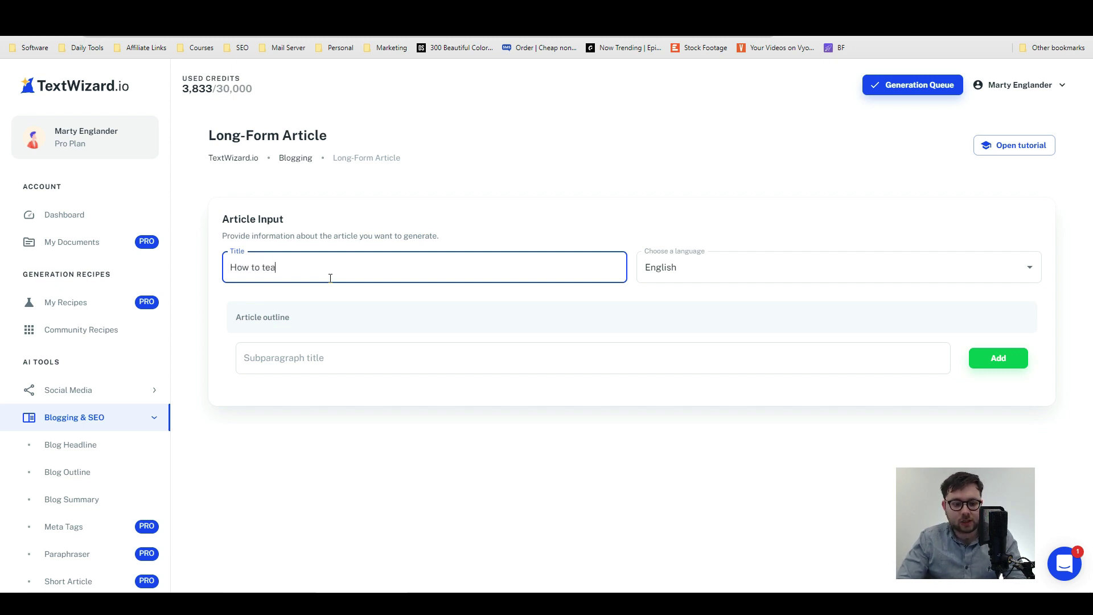
text(ch a dog to sit)
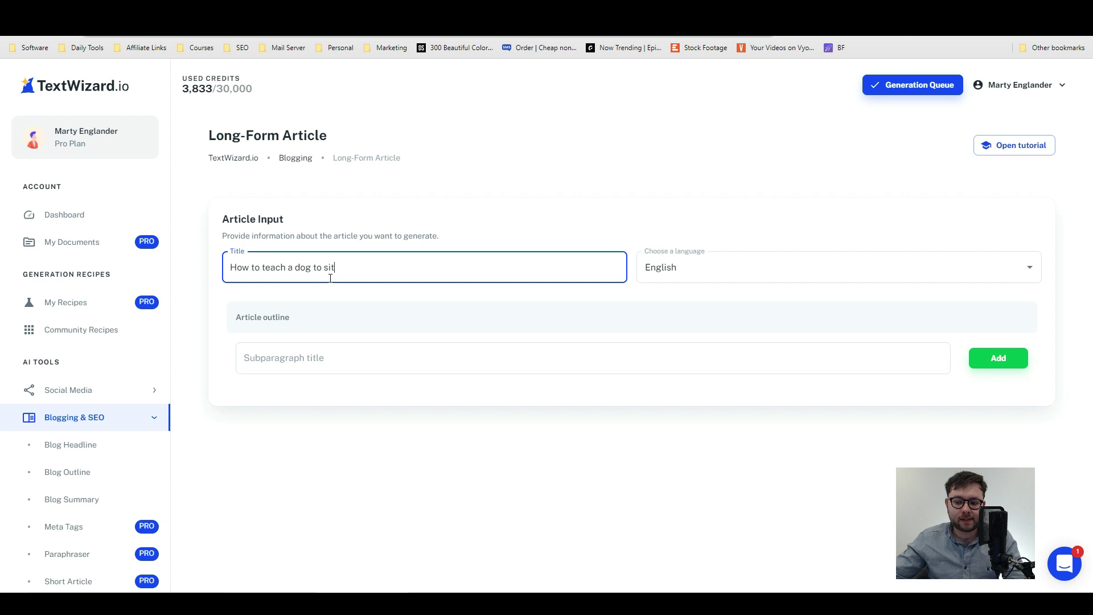
click(375, 348)
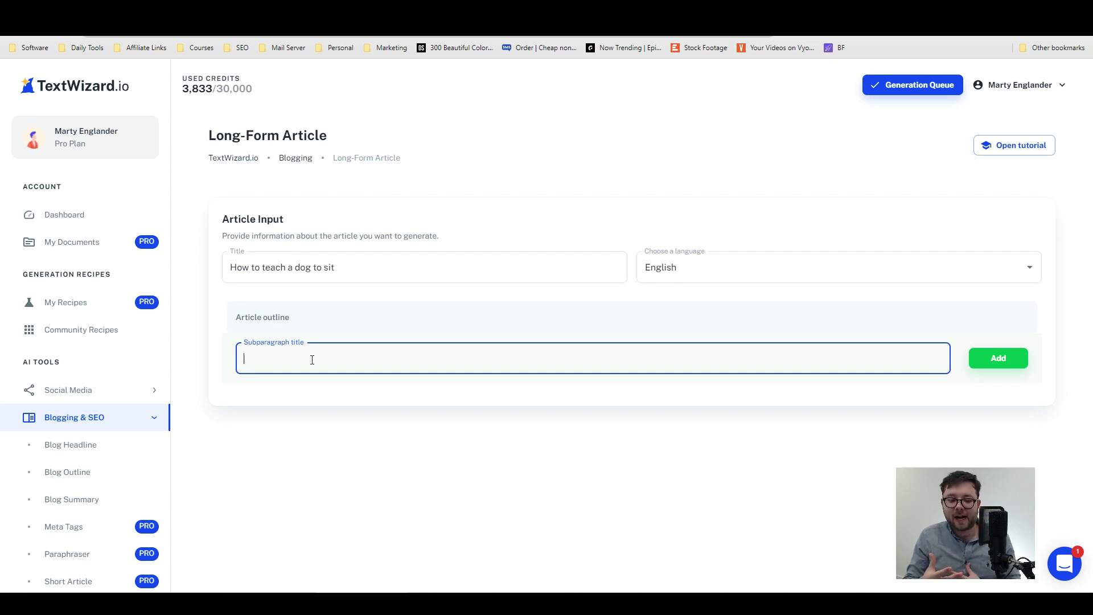
Add four outline steps: preparing the playground, getting your dog's attention, getting your dog to sit, repeating the action
text(step 1: r)
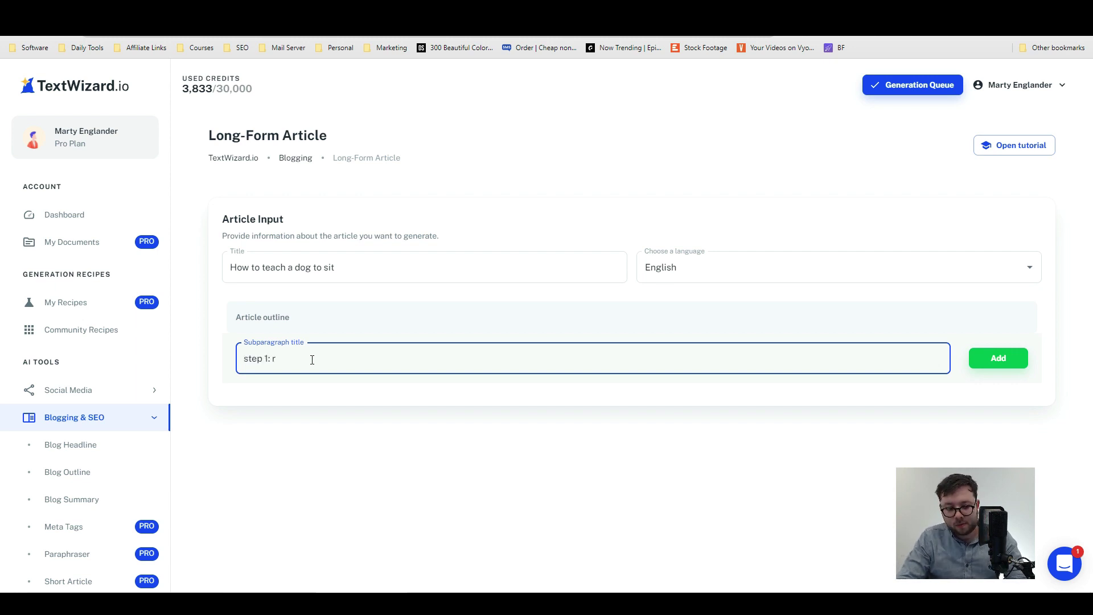
key(BackSpace)
text(preparing the play)
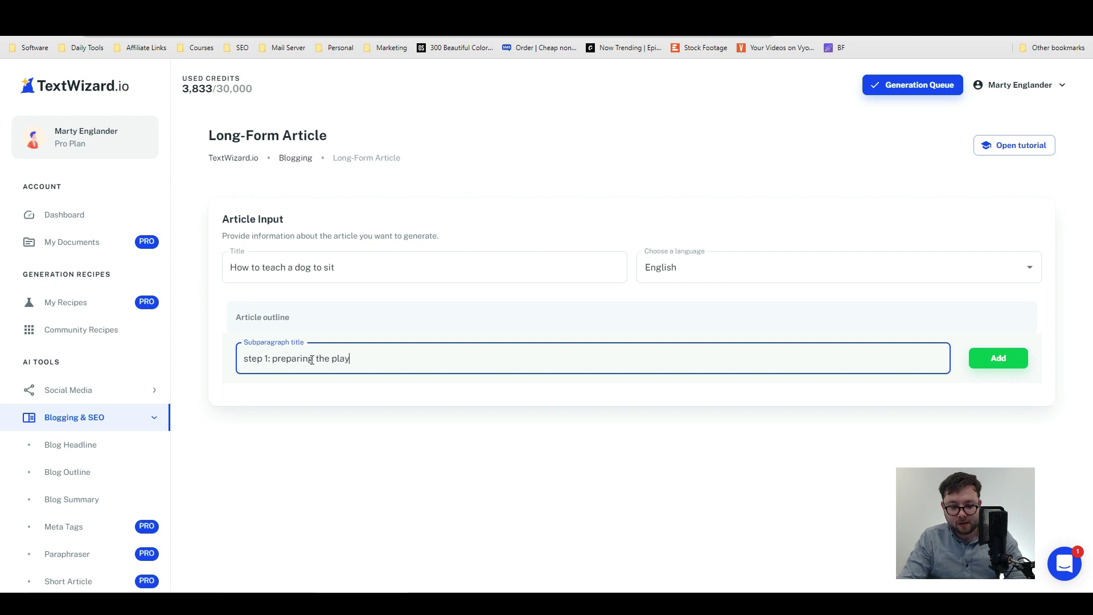
text(ground)
key(Return)
text(step)
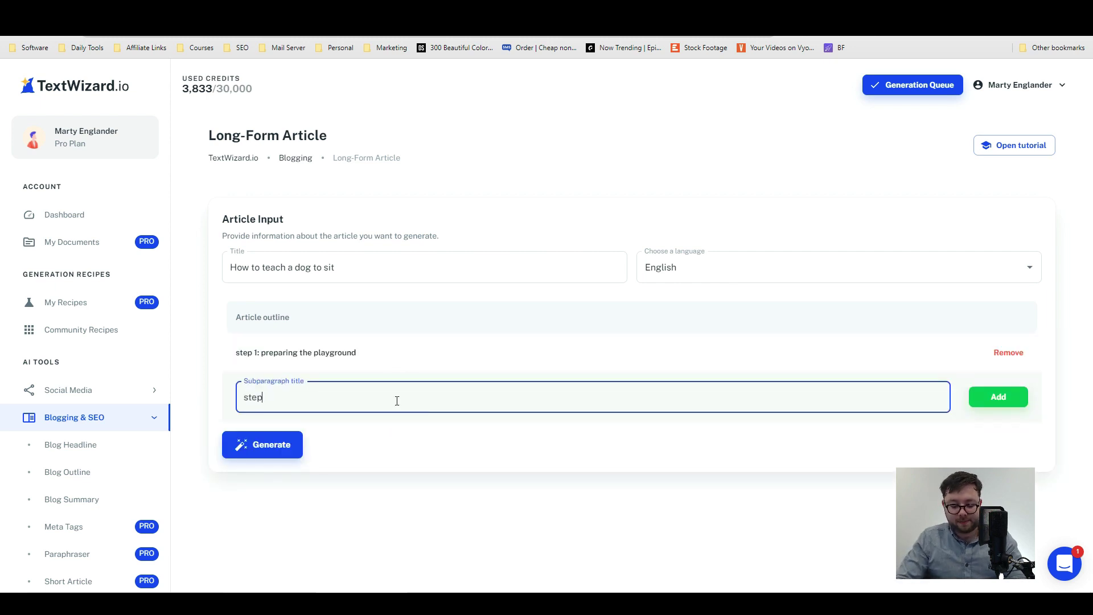
text( 2: gett)
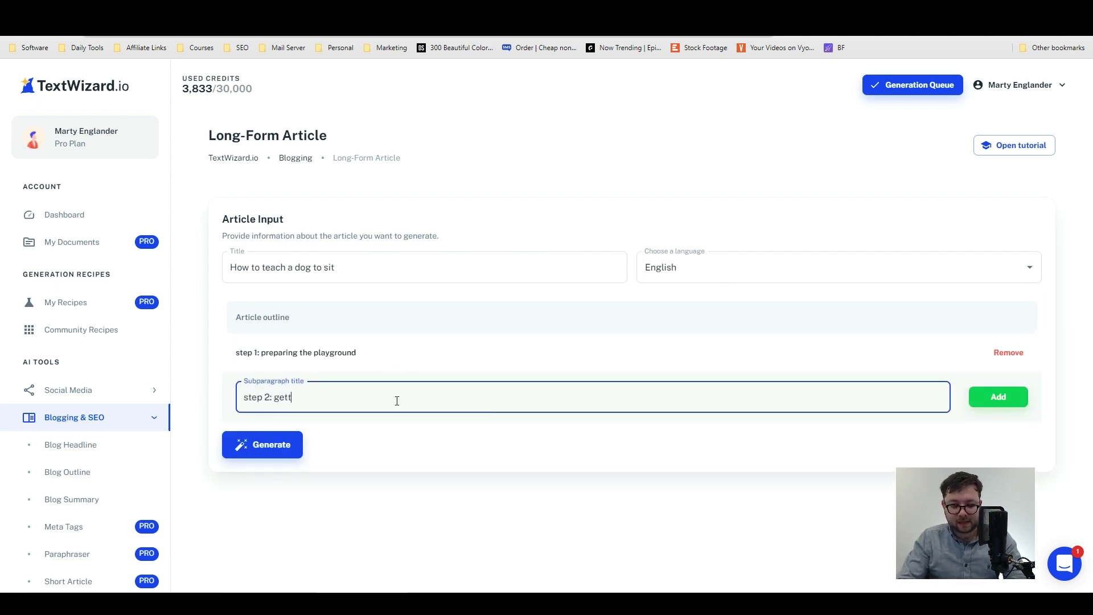
text(ing your dogs attention)
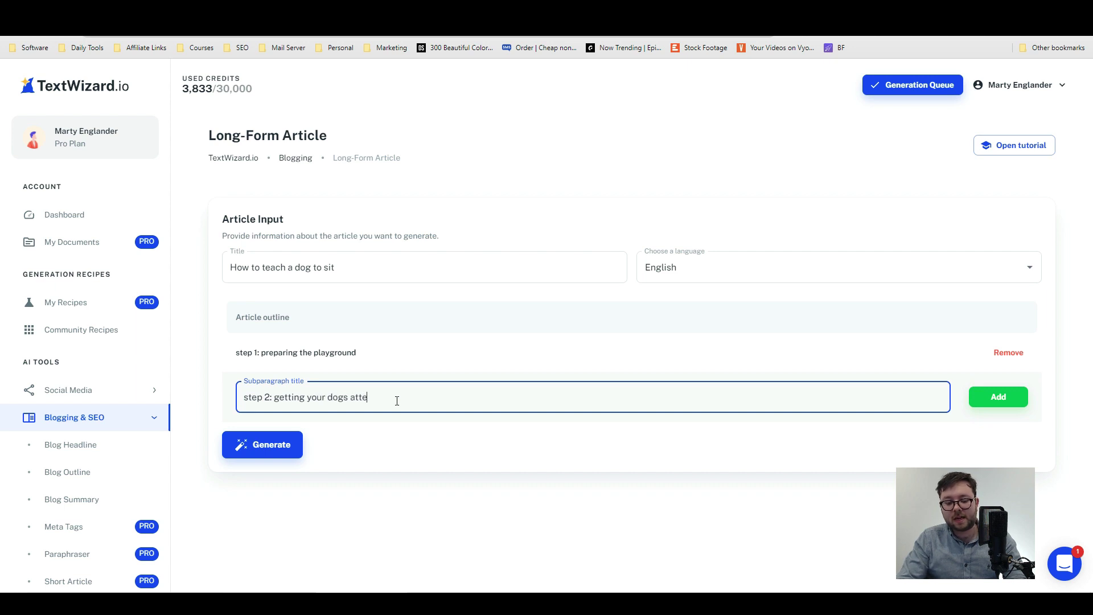
key(Return)
text(step 3)
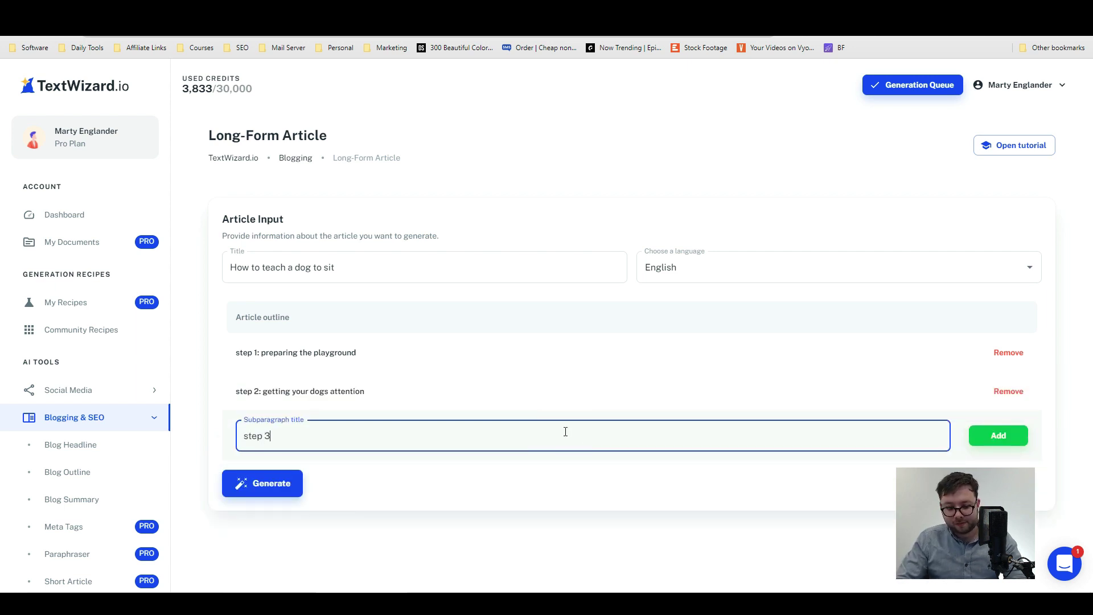
text(: the motion to)
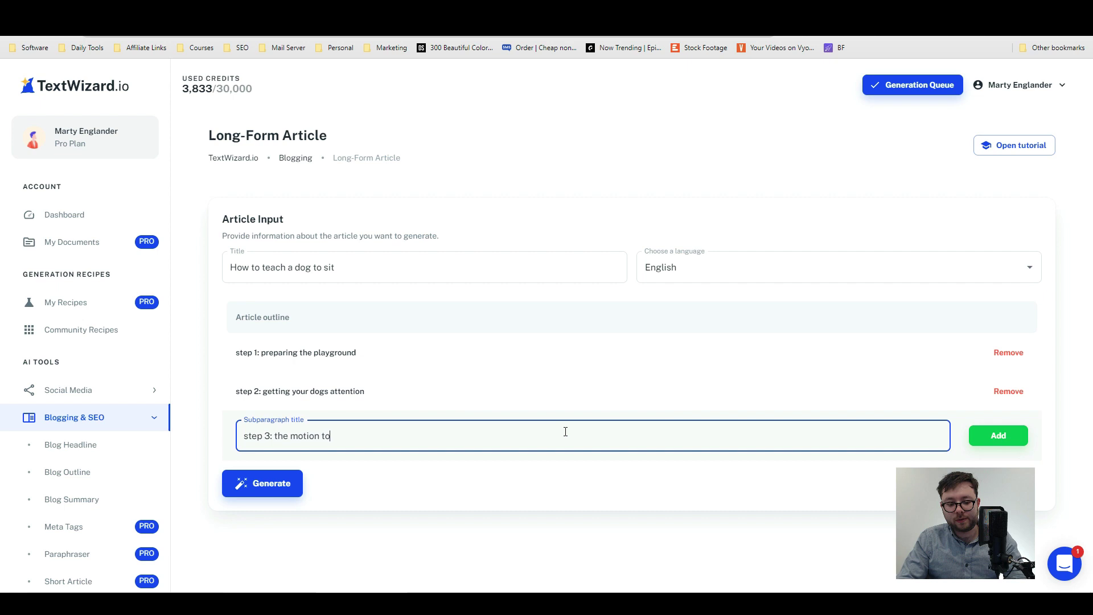
text(get your dog to sit)
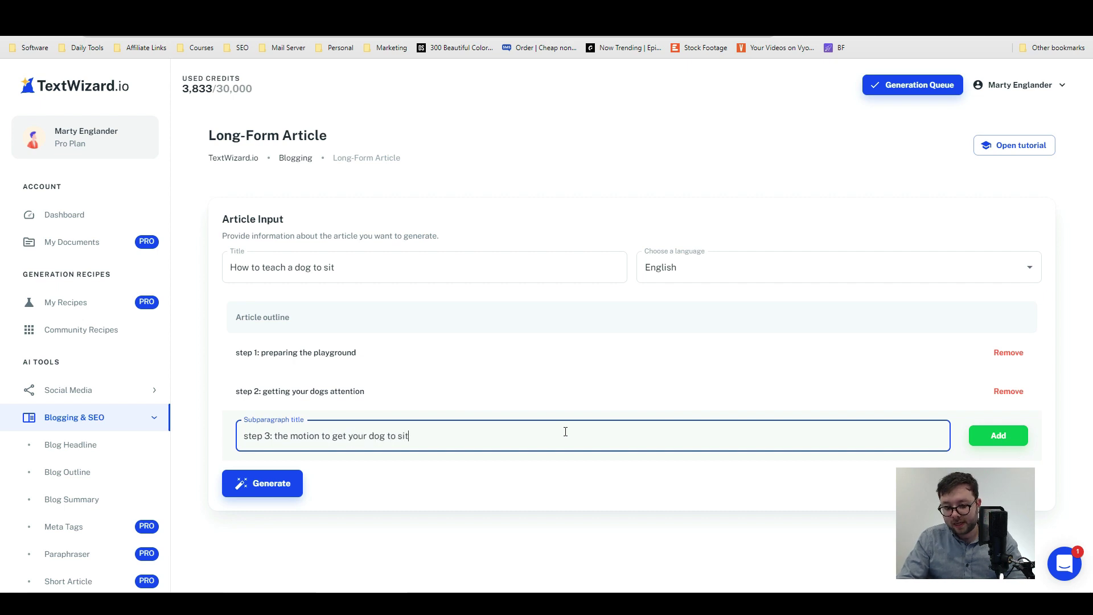
key(Return)
text(step 4: the)
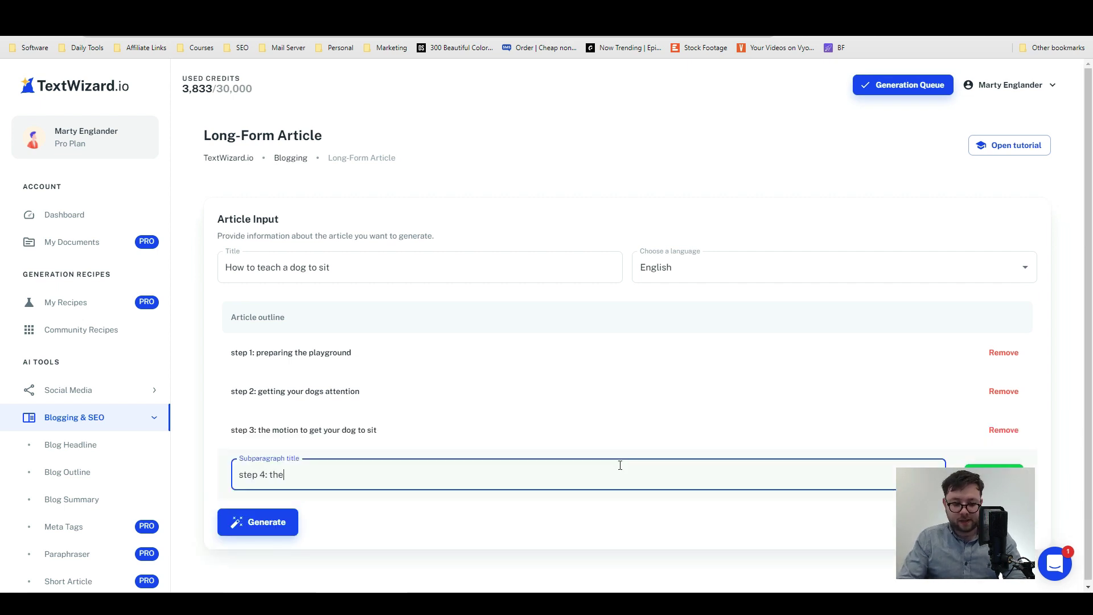
text( importance of)
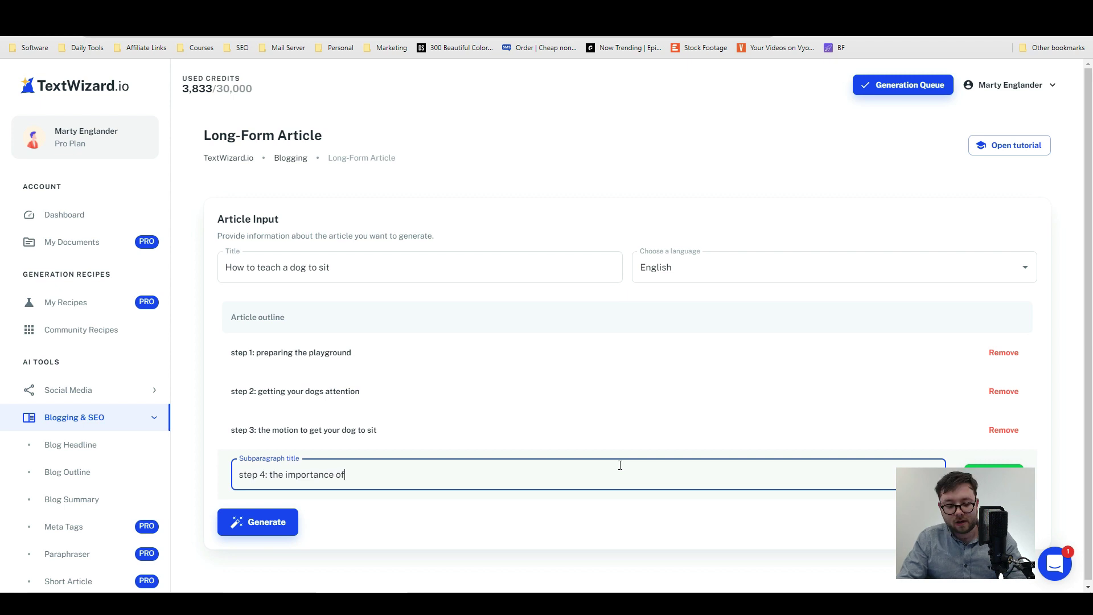
text( repeating th)
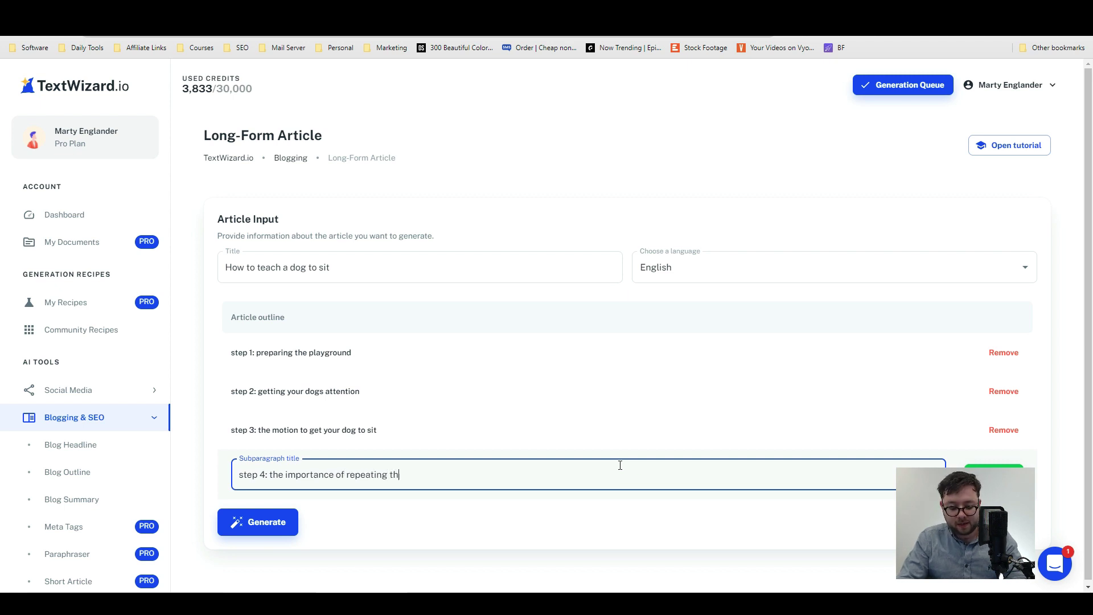
text(e action)
key(Return)
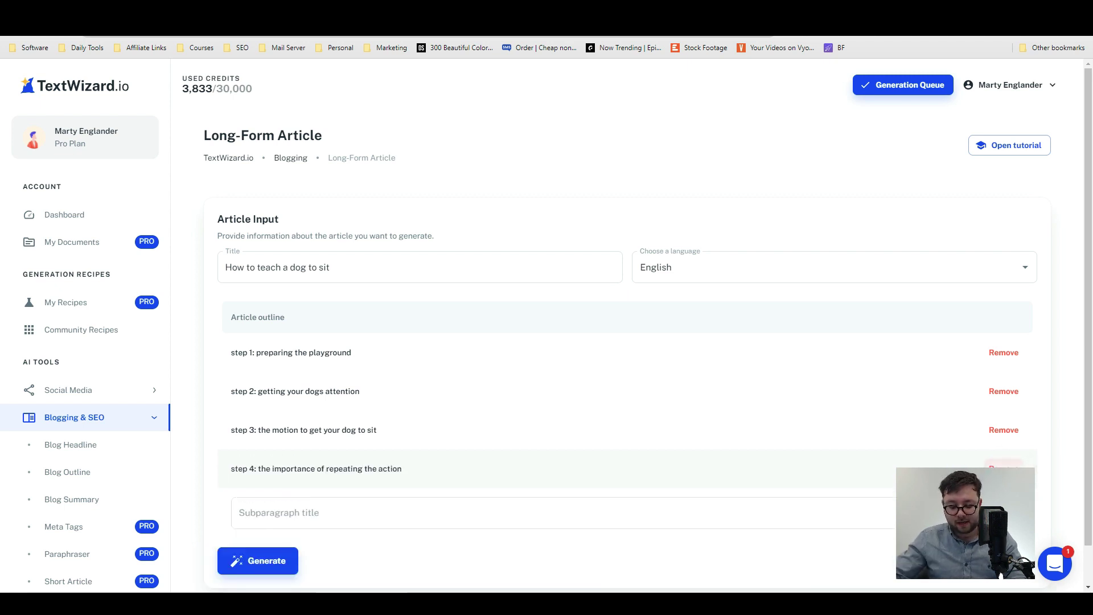
scroll(473, 507, down, 1)
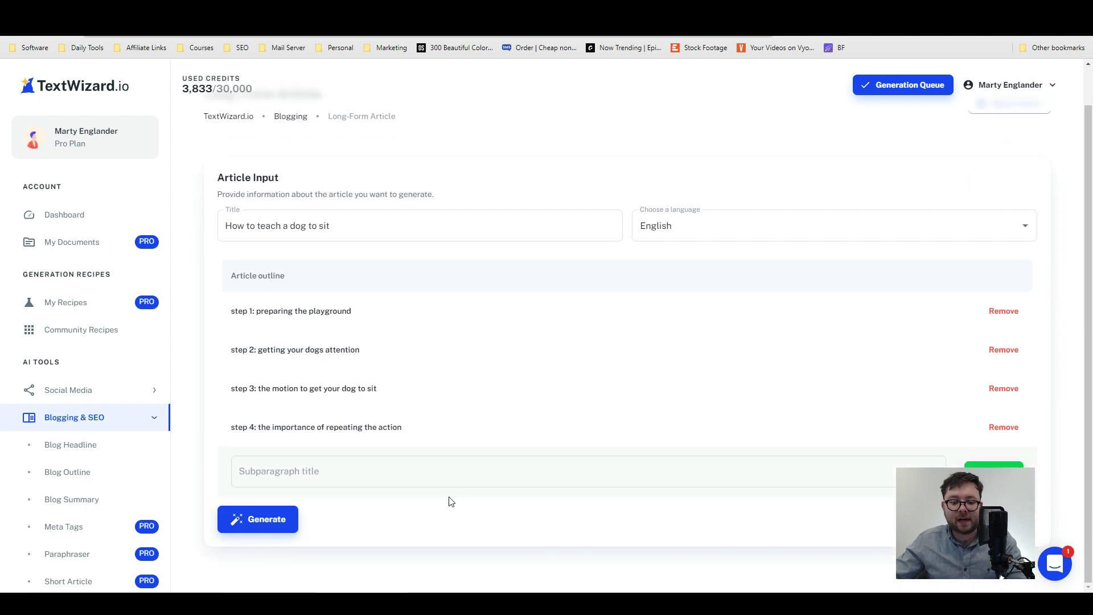
Generate the article from the outline and scroll through the result
click(272, 519)
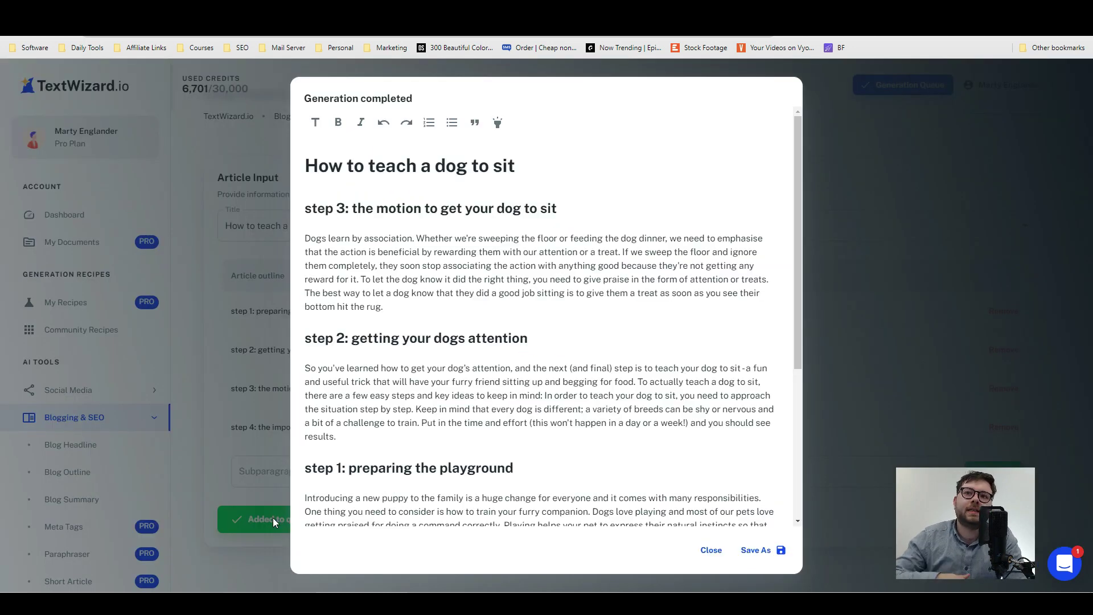
scroll(581, 403, down, 4)
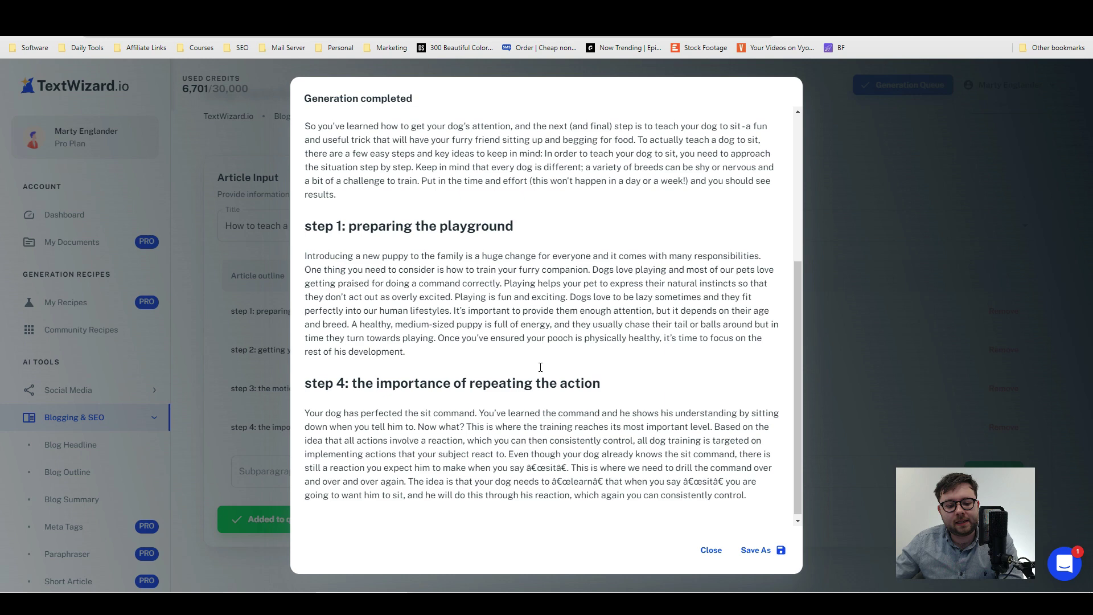
scroll(587, 416, up, 4)
scroll(587, 281, down, 4)
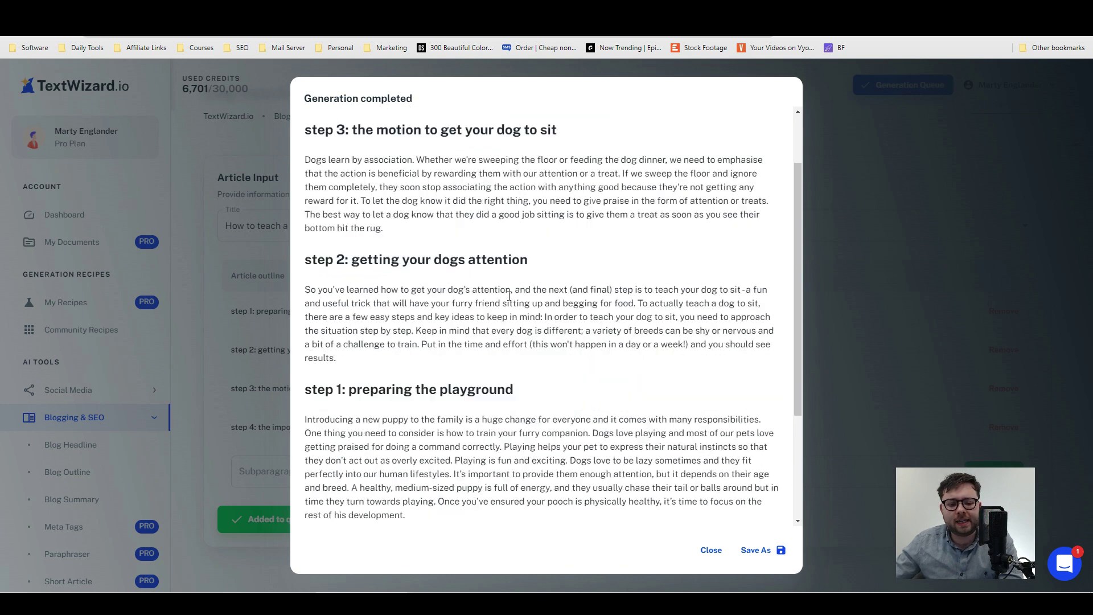
scroll(429, 252, up, 4)
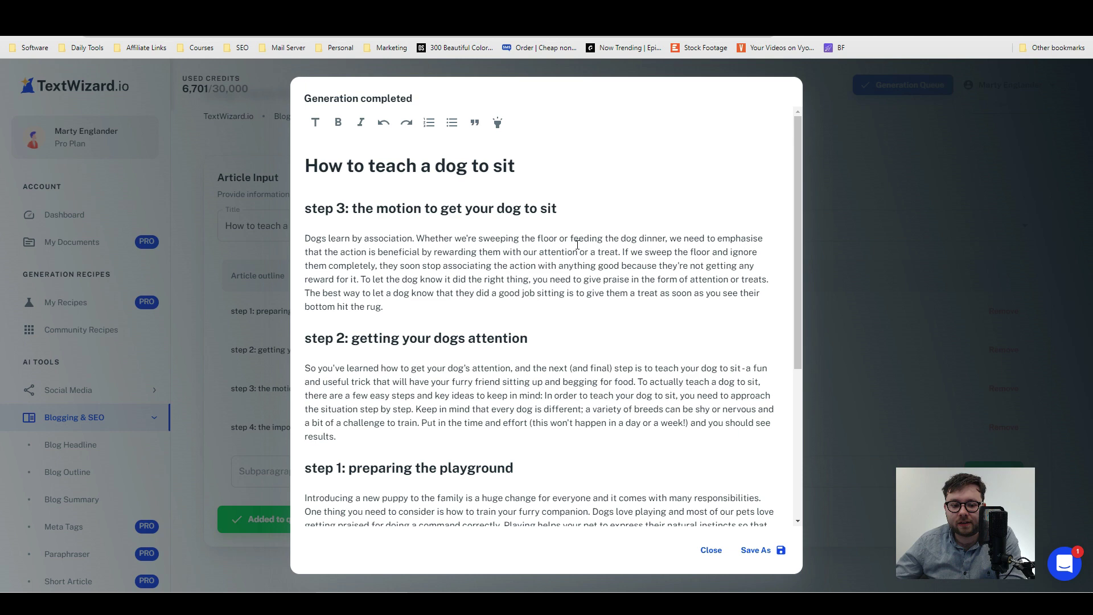
scroll(324, 349, down, 2)
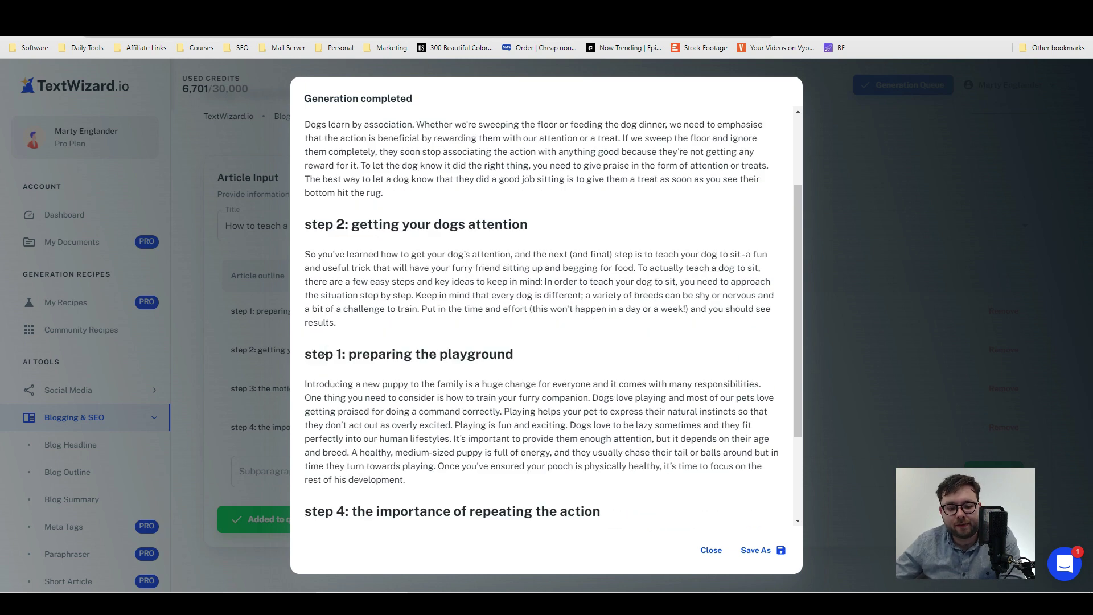
Highlight and clear a few phrases in the article's opening section
drag(324, 350, 484, 353)
scroll(484, 353, down, 2)
drag(348, 283, 431, 283)
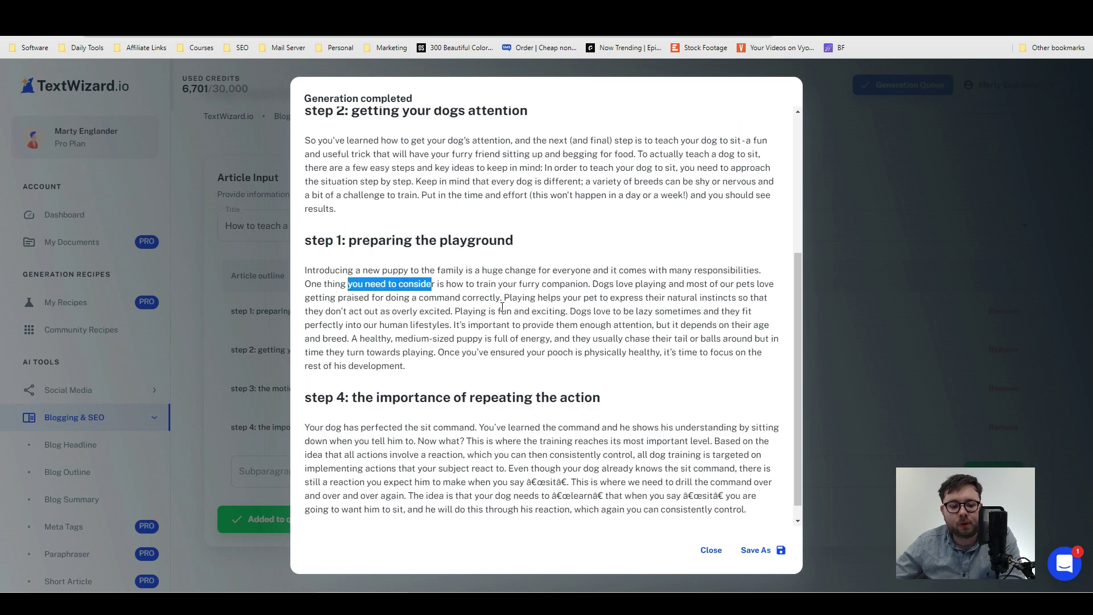
click(502, 307)
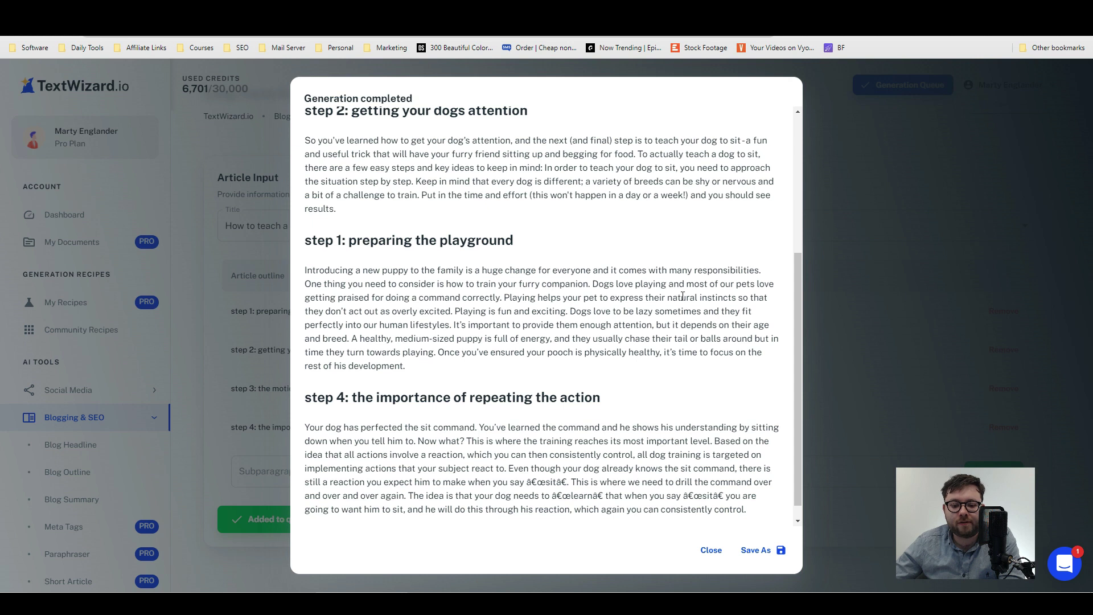
drag(366, 283, 364, 298)
click(481, 340)
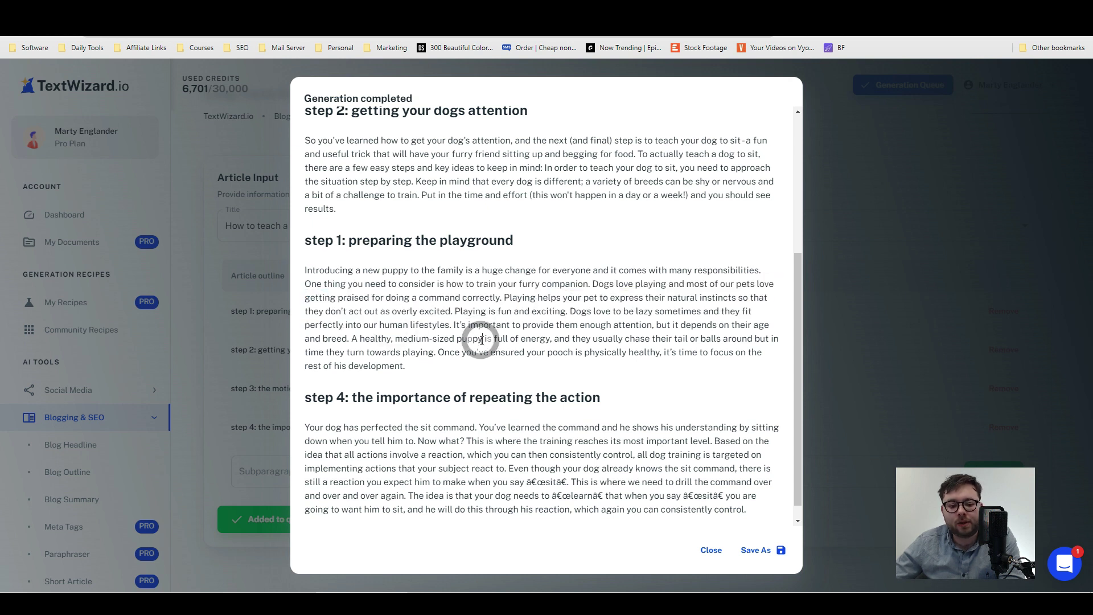
scroll(617, 330, down, 1)
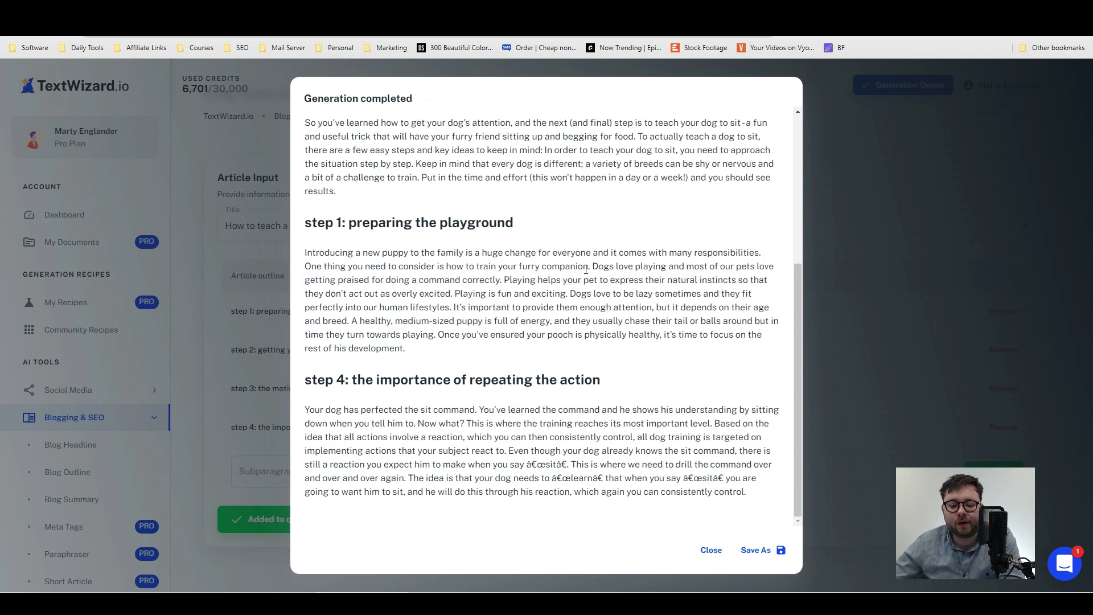
Highlight and clear phrases across the step 1 paragraph, including the passage about lazy dogs
drag(624, 269, 570, 295)
click(704, 326)
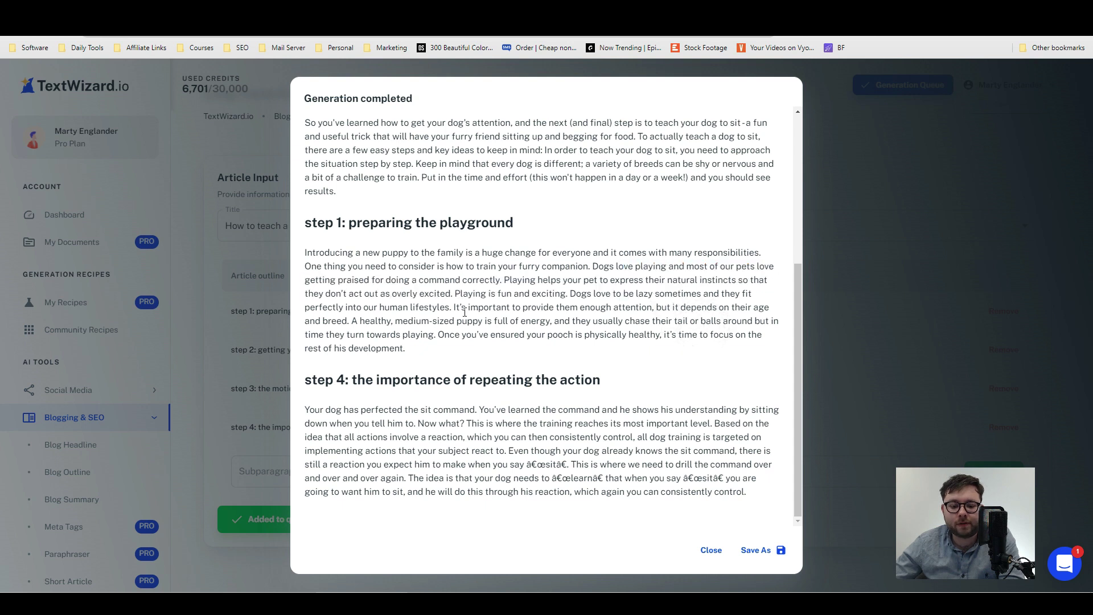
drag(445, 280, 586, 280)
click(602, 320)
click(549, 283)
click(622, 309)
drag(325, 297, 408, 299)
click(499, 336)
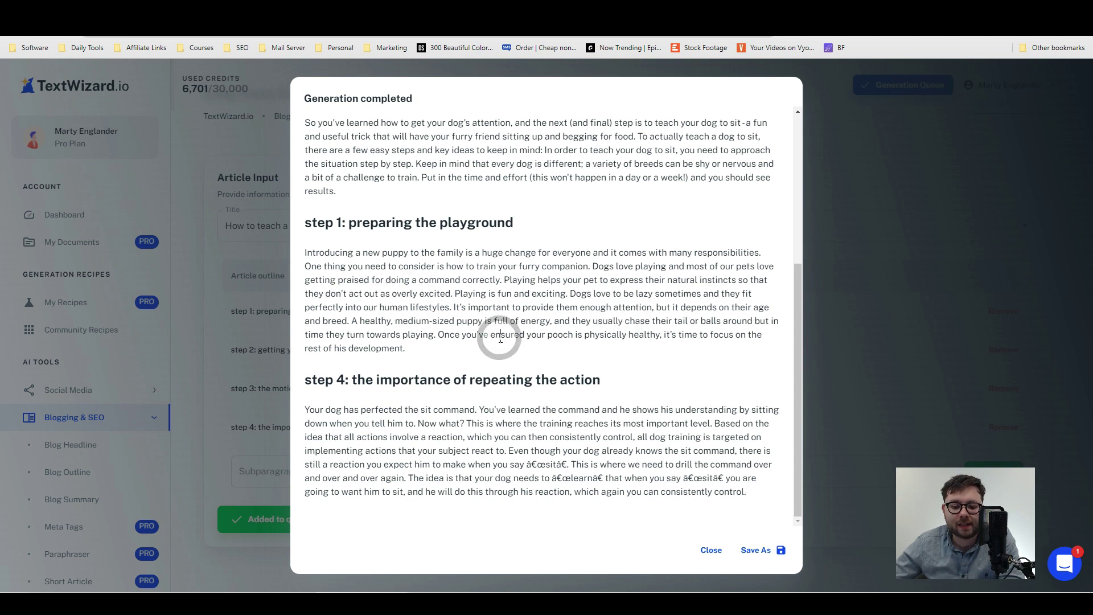
drag(508, 306, 618, 312)
click(532, 330)
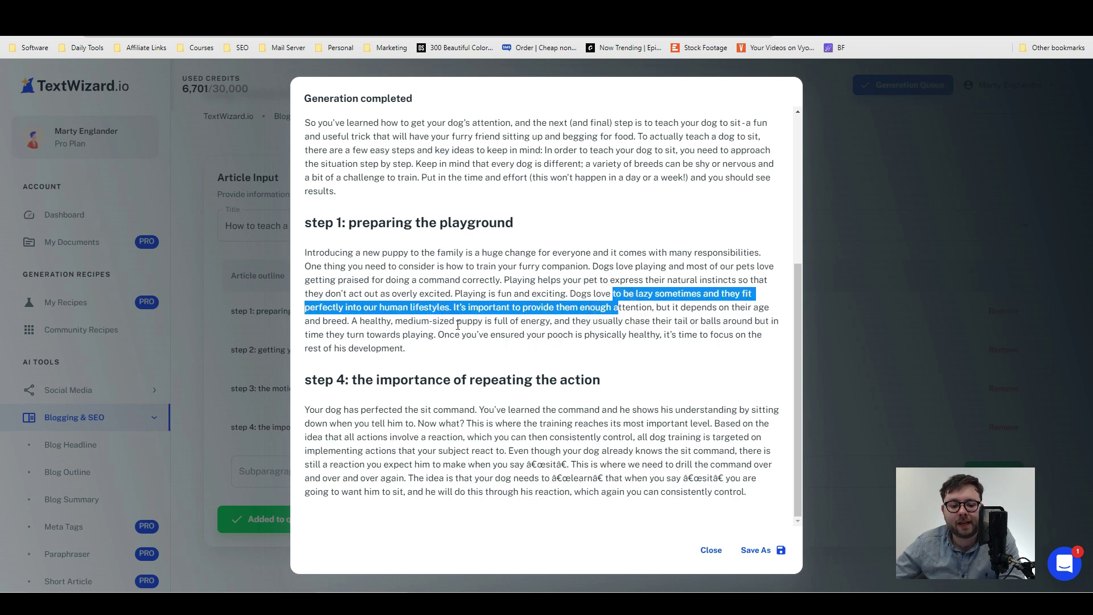
click(405, 317)
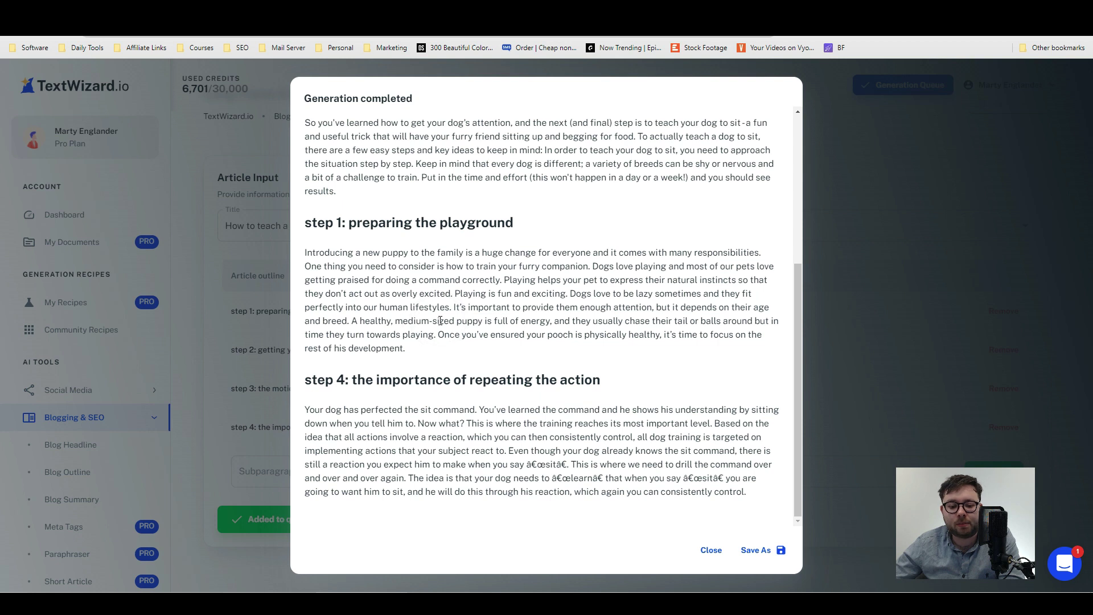
drag(594, 316, 591, 317)
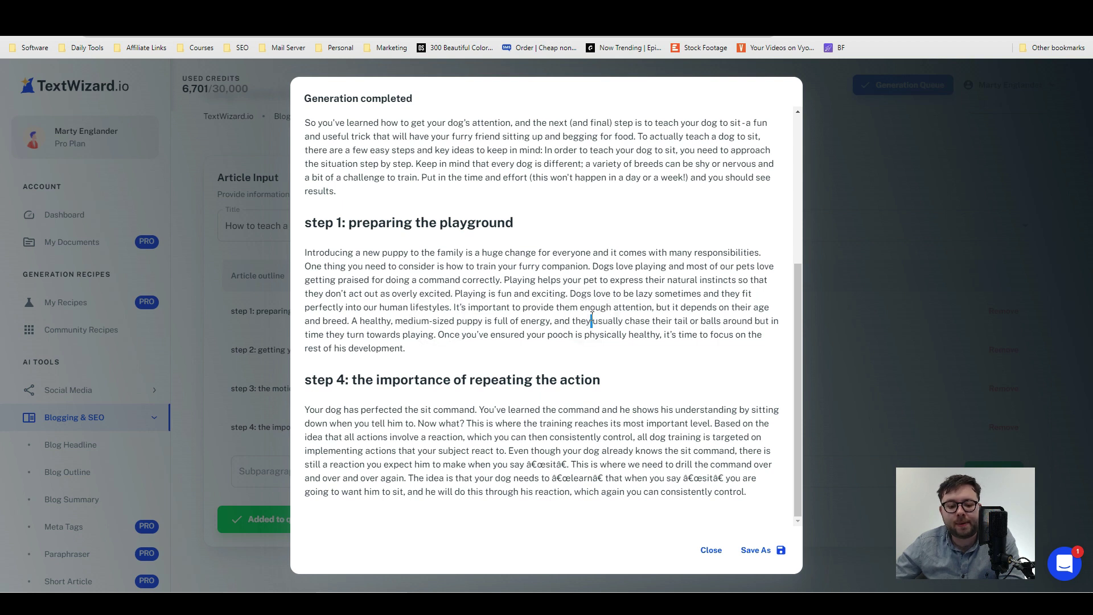
drag(401, 320, 428, 344)
click(429, 344)
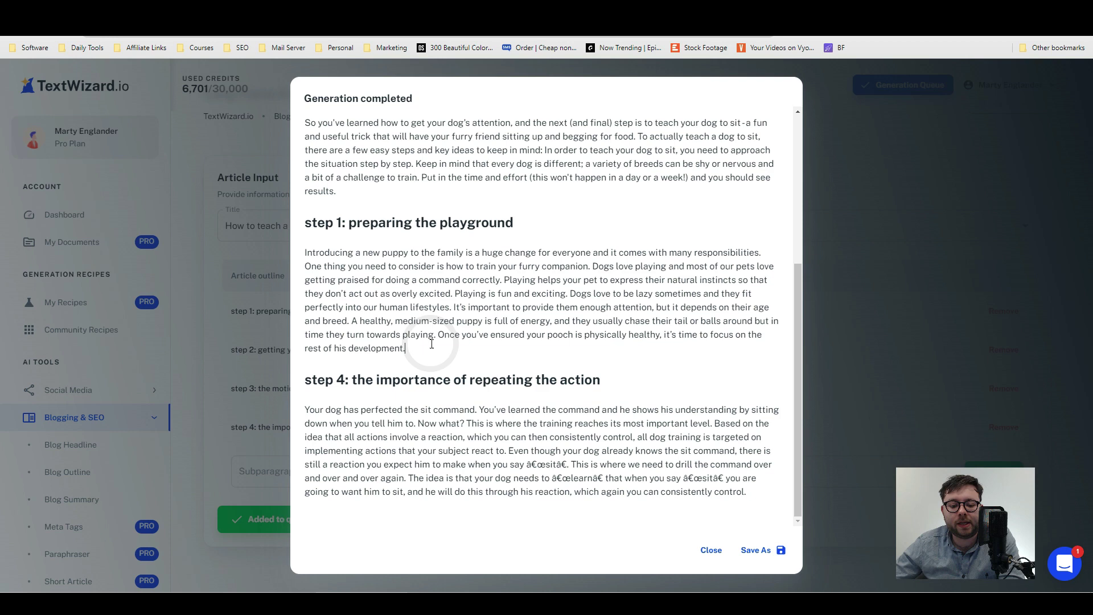
Review the rest of step 1, highlighting several lines and selecting the word 'family'
scroll(438, 337, up, 4)
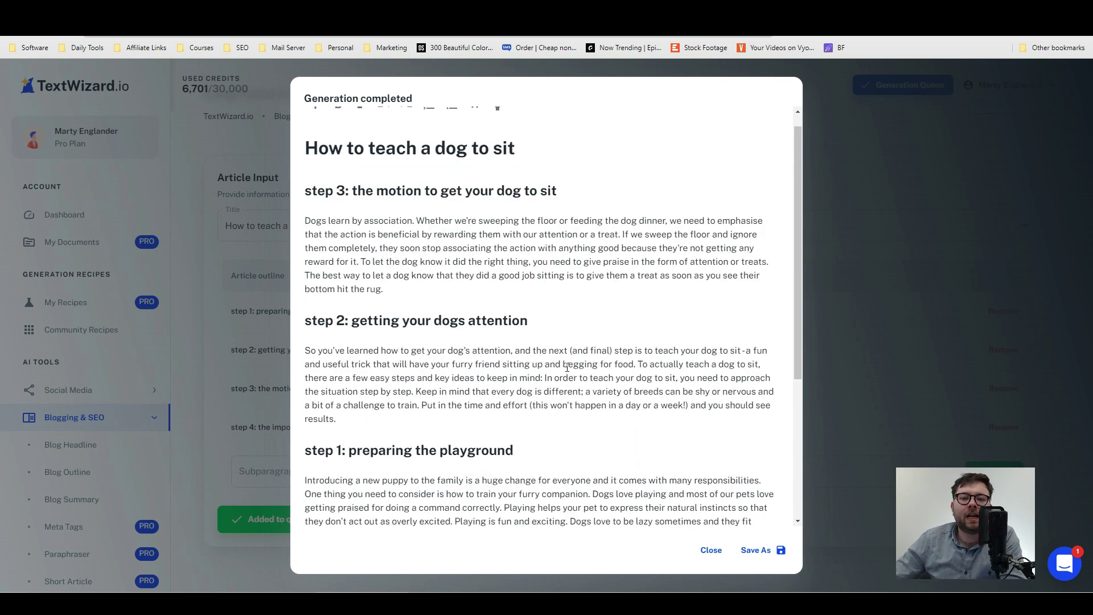
scroll(567, 365, down, 2)
scroll(568, 365, down, 2)
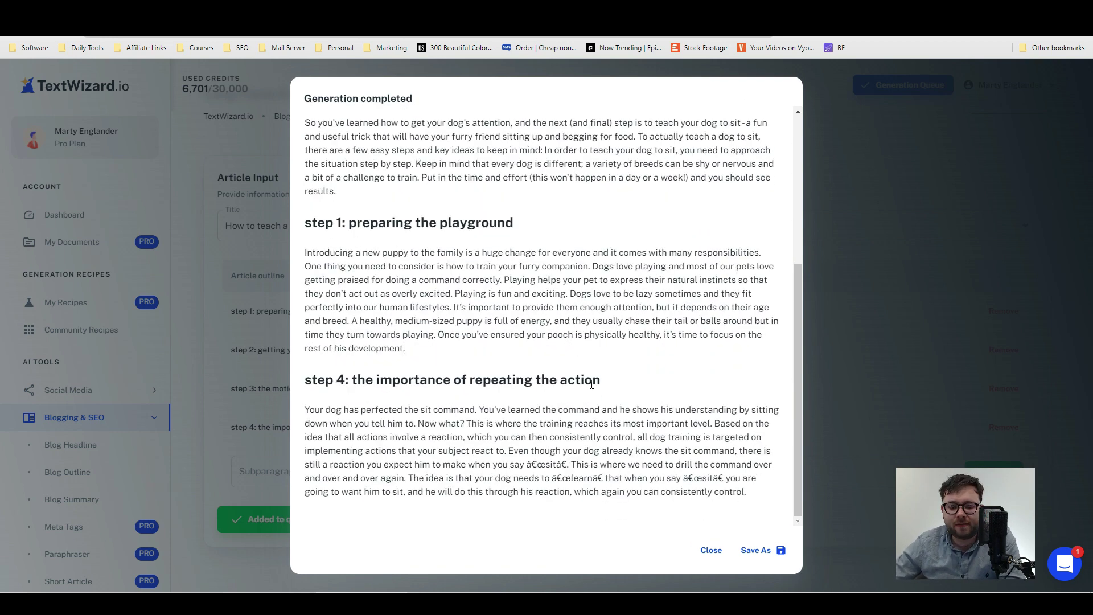
scroll(701, 514, up, 2)
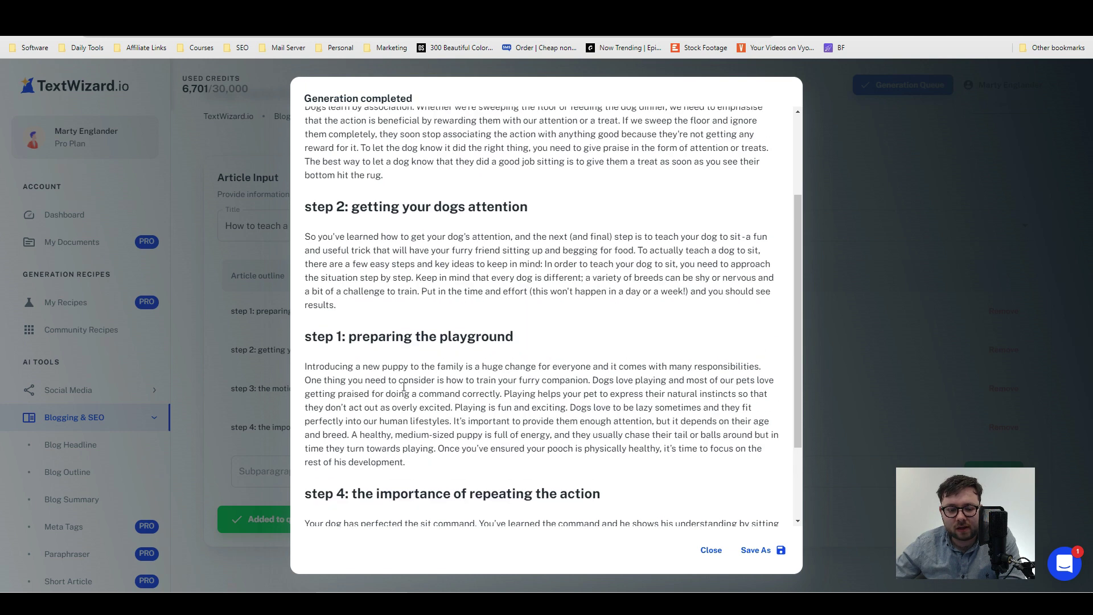
drag(370, 381, 392, 422)
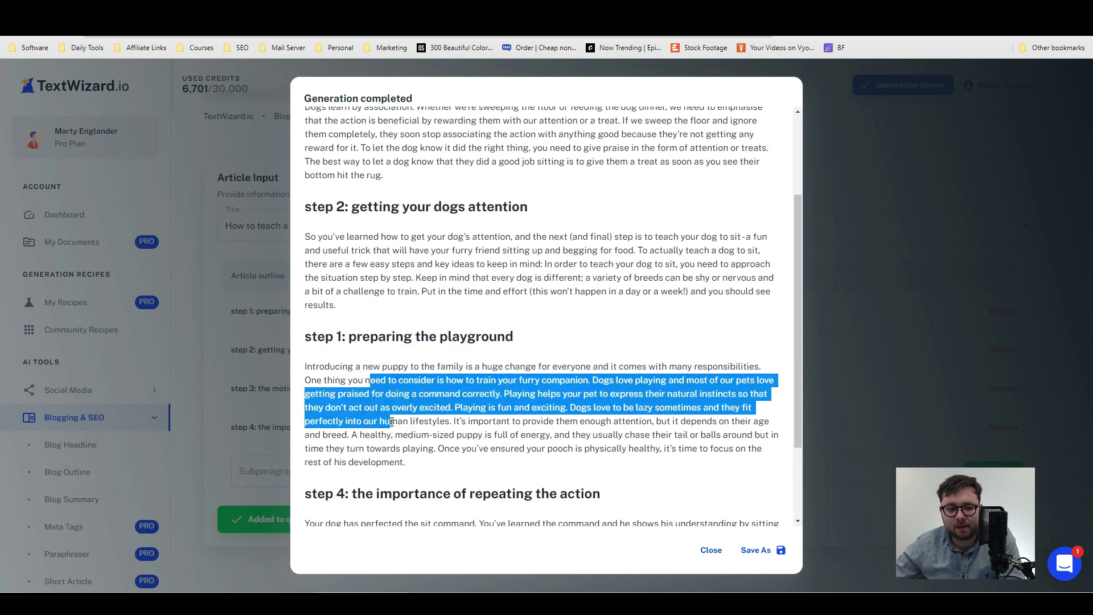
click(565, 369)
drag(415, 367, 481, 380)
double_click(451, 366)
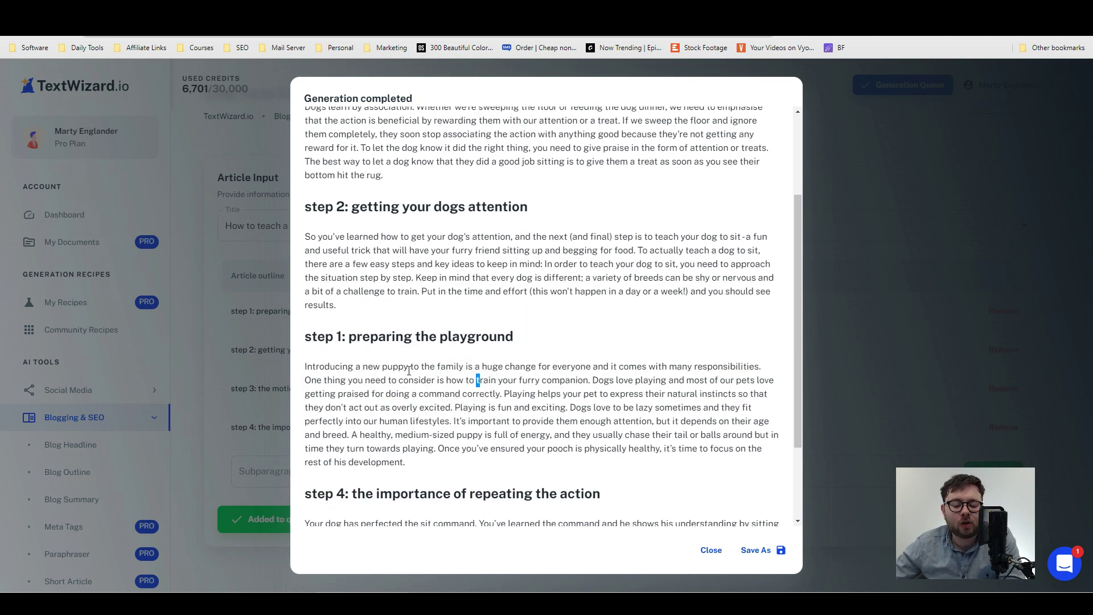
scroll(683, 410, up, 2)
scroll(566, 431, down, 1)
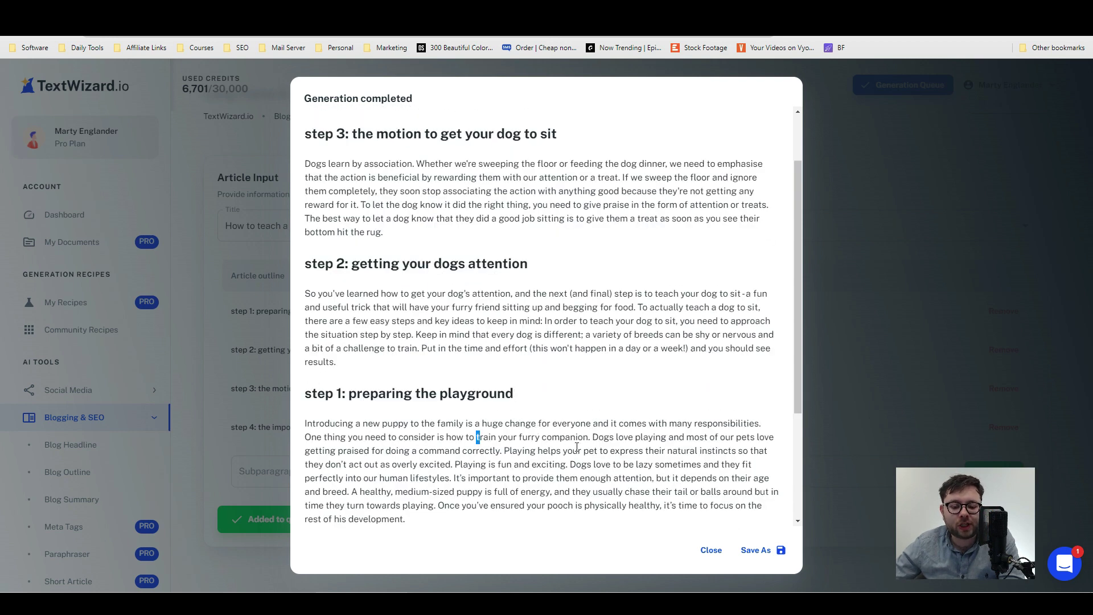
drag(578, 451, 577, 505)
Highlight passages in the step 2 paragraph, including the sentence about a variety of breeds, then deselect
drag(415, 307, 497, 308)
drag(381, 295, 513, 295)
drag(333, 307, 470, 313)
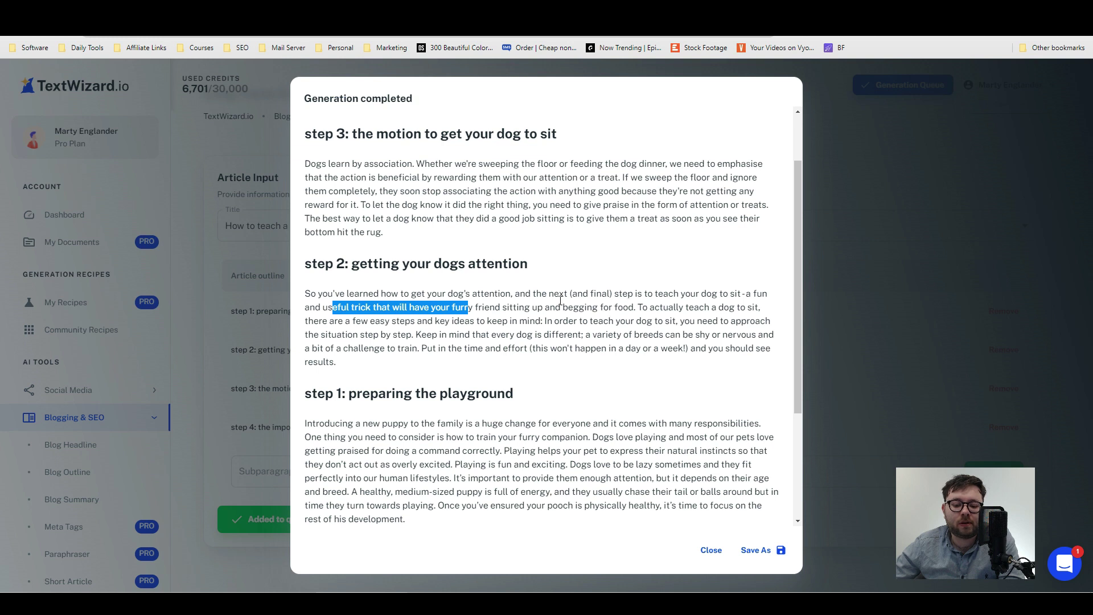
drag(563, 294, 600, 296)
click(598, 291)
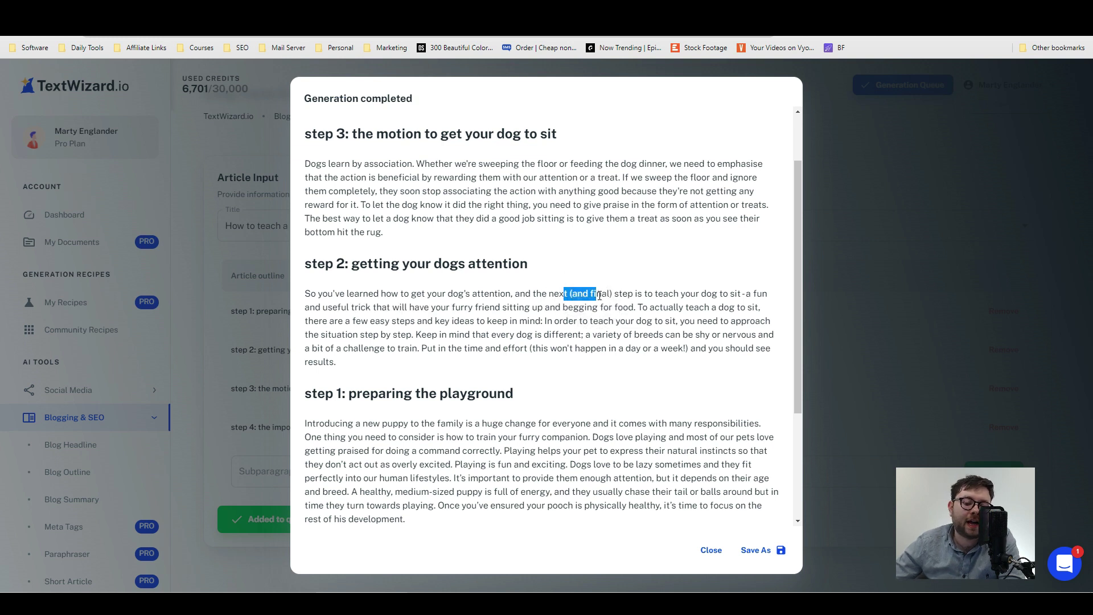
drag(574, 348, 559, 300)
click(643, 319)
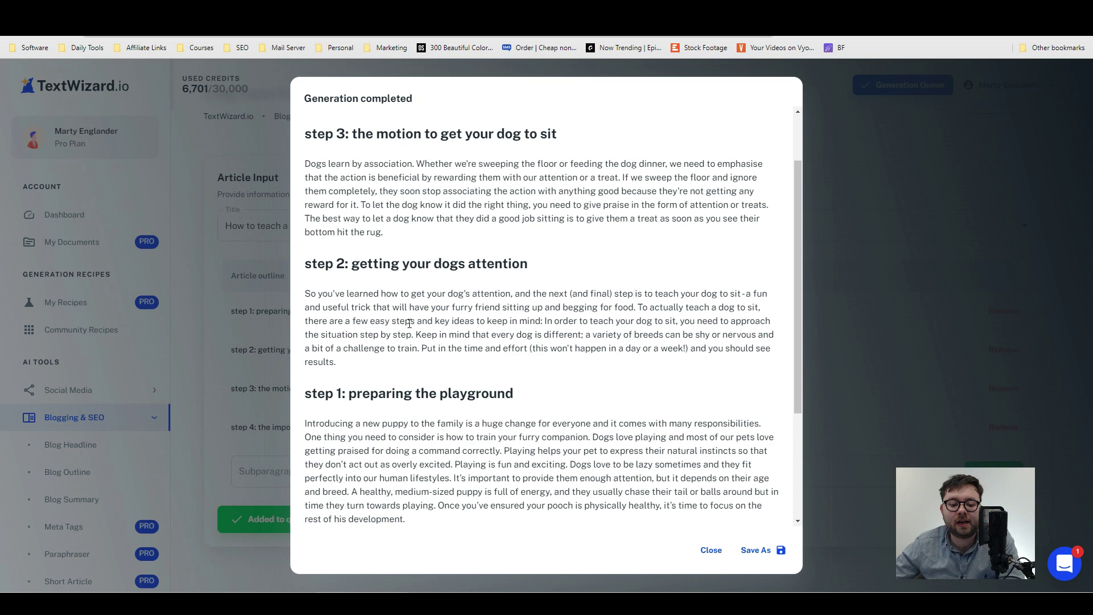
scroll(410, 308, down, 1)
triple_click(435, 273)
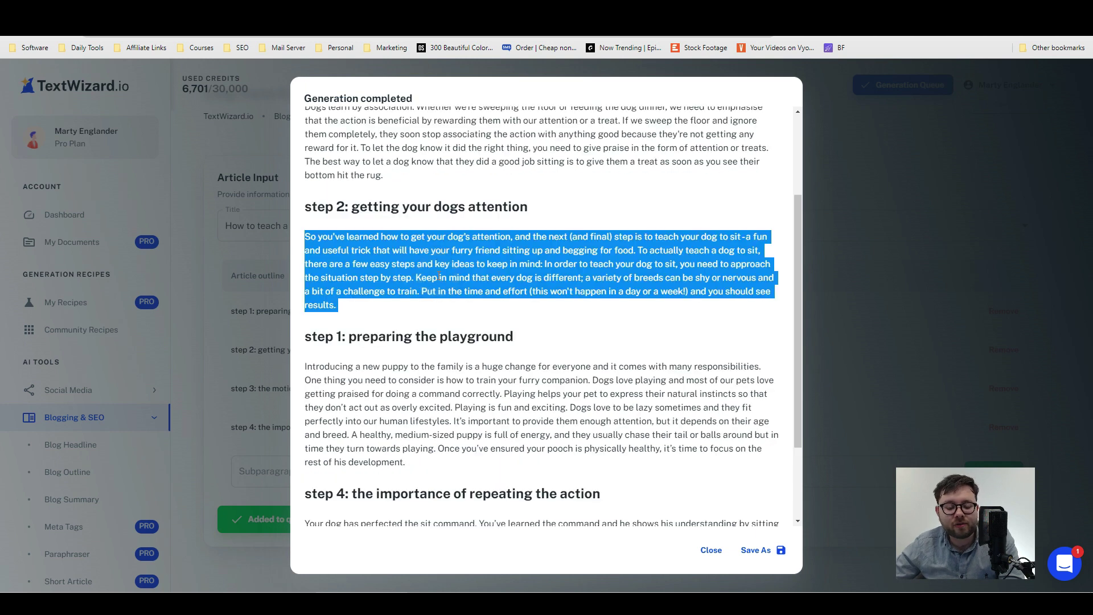
scroll(456, 297, down, 2)
scroll(472, 312, up, 5)
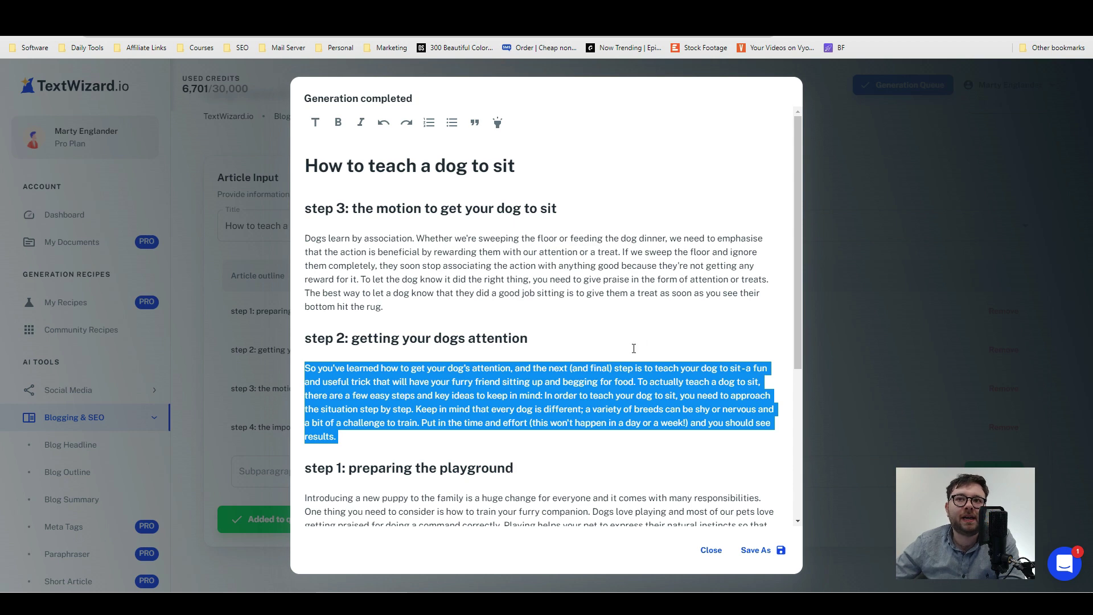
scroll(634, 348, down, 4)
click(651, 350)
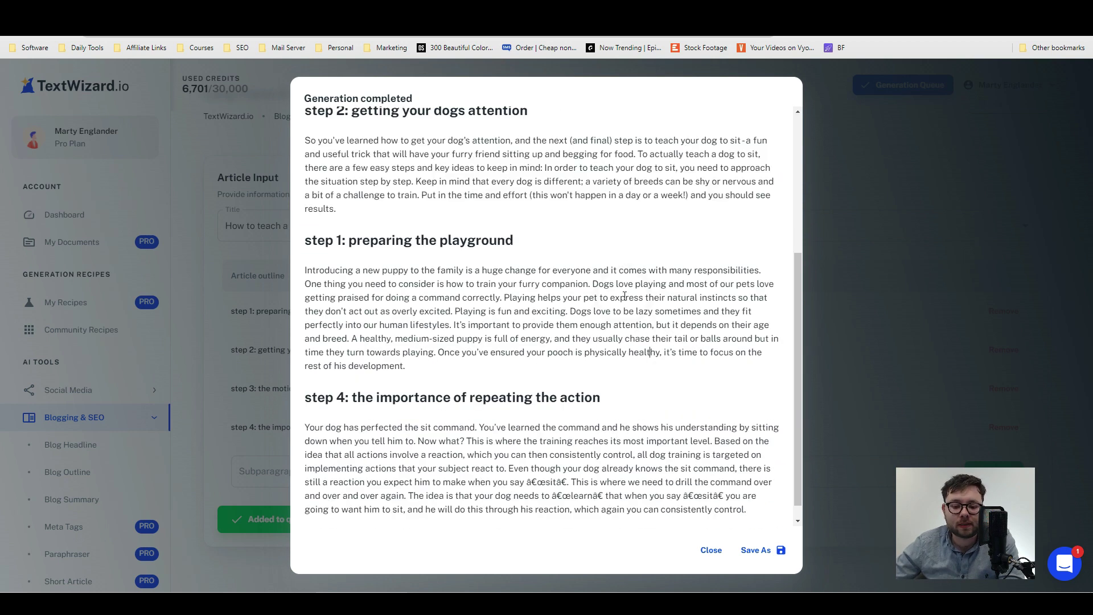
scroll(603, 356, up, 3)
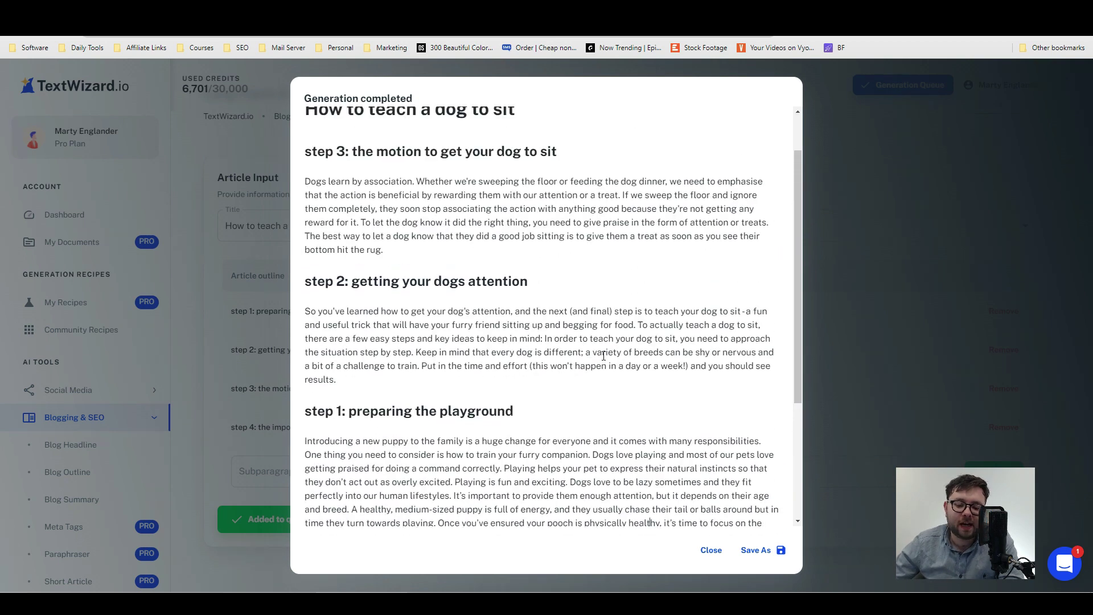
scroll(626, 342, down, 1)
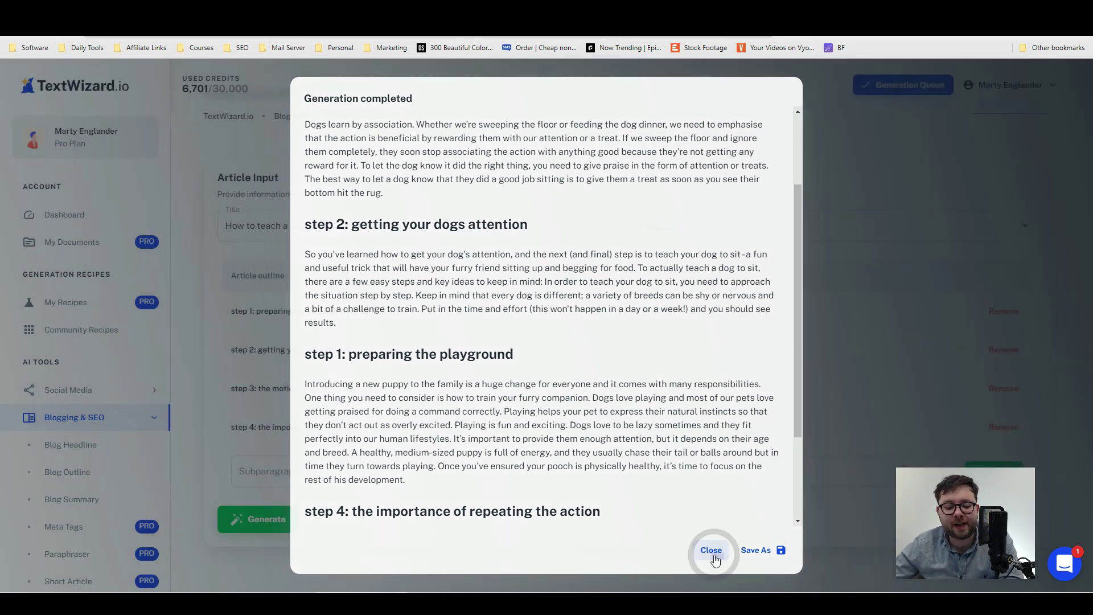
click(711, 550)
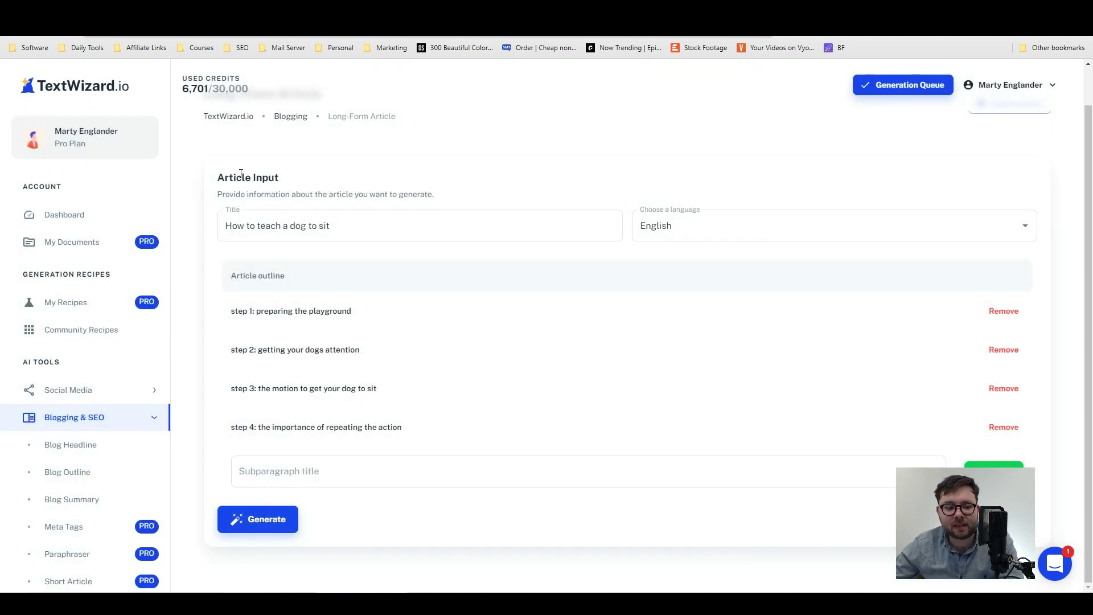
drag(184, 92, 208, 92)
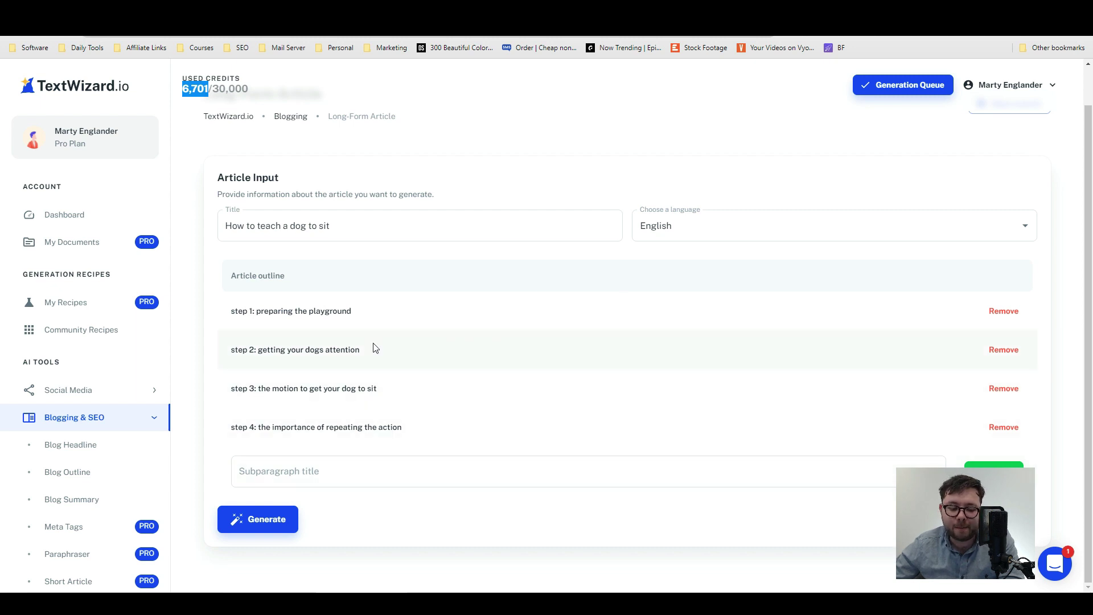
scroll(114, 344, down, 2)
scroll(116, 353, down, 2)
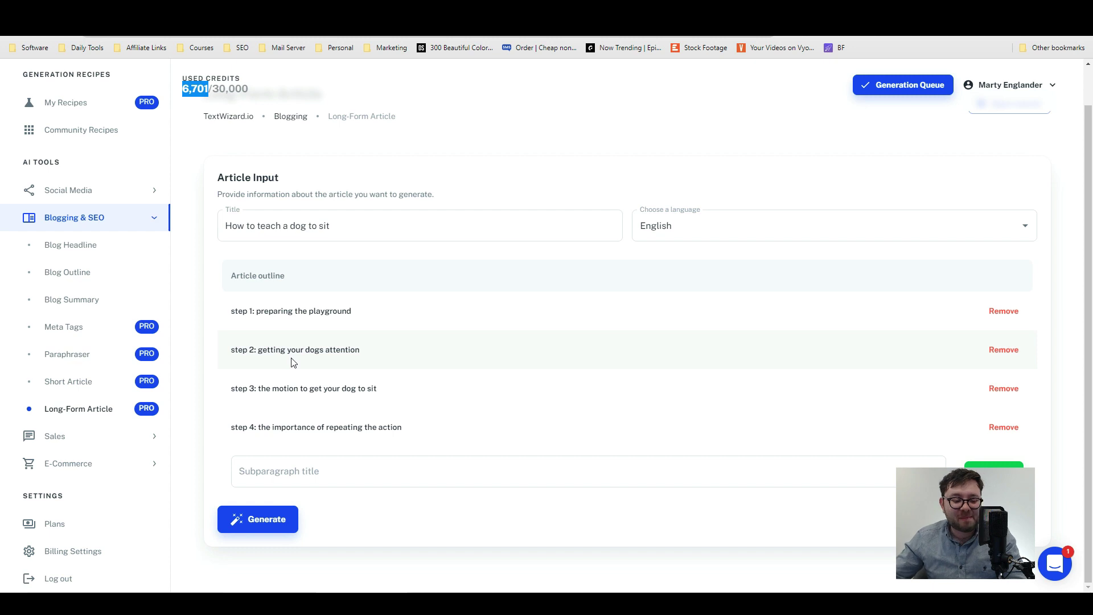
Generate an elevator pitch for 'running shoes' from the Sales tools
click(84, 430)
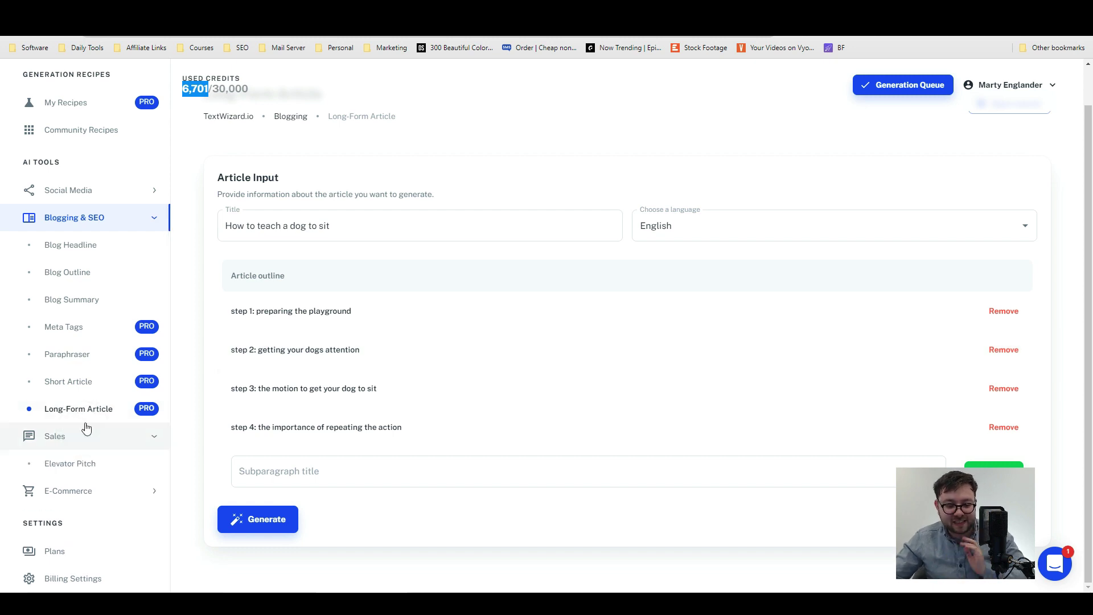
scroll(87, 430, down, 1)
click(84, 439)
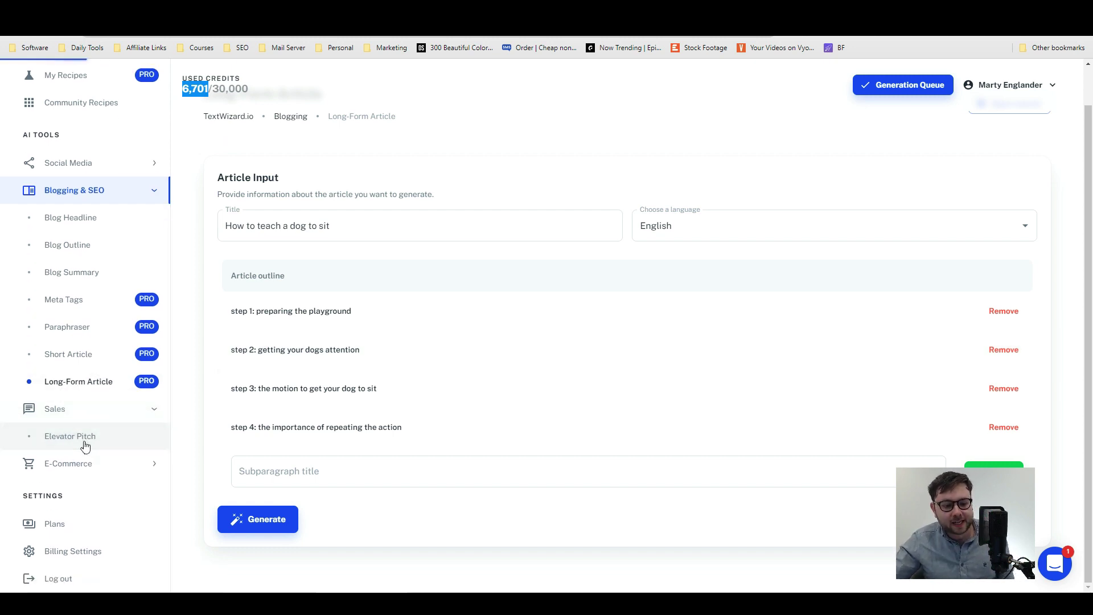
click(388, 314)
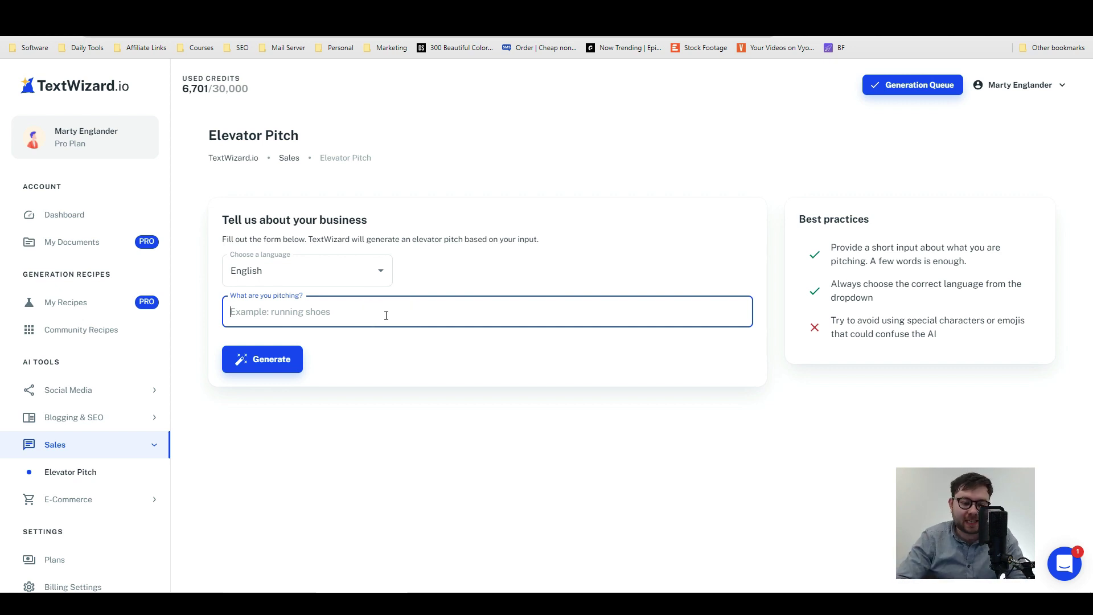
text(r)
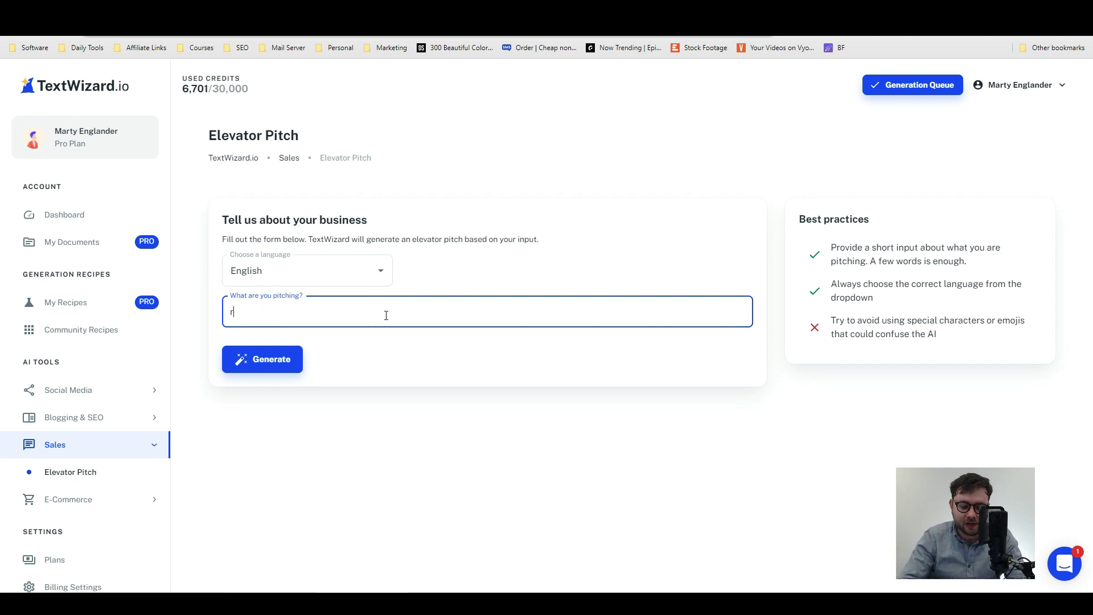
text(unning shoes)
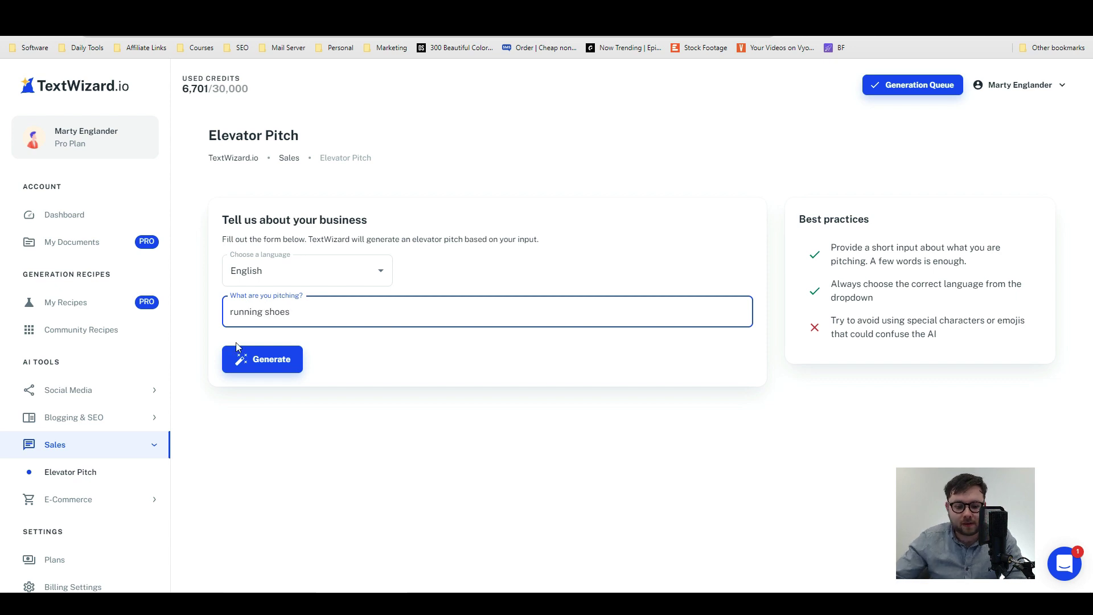
click(255, 357)
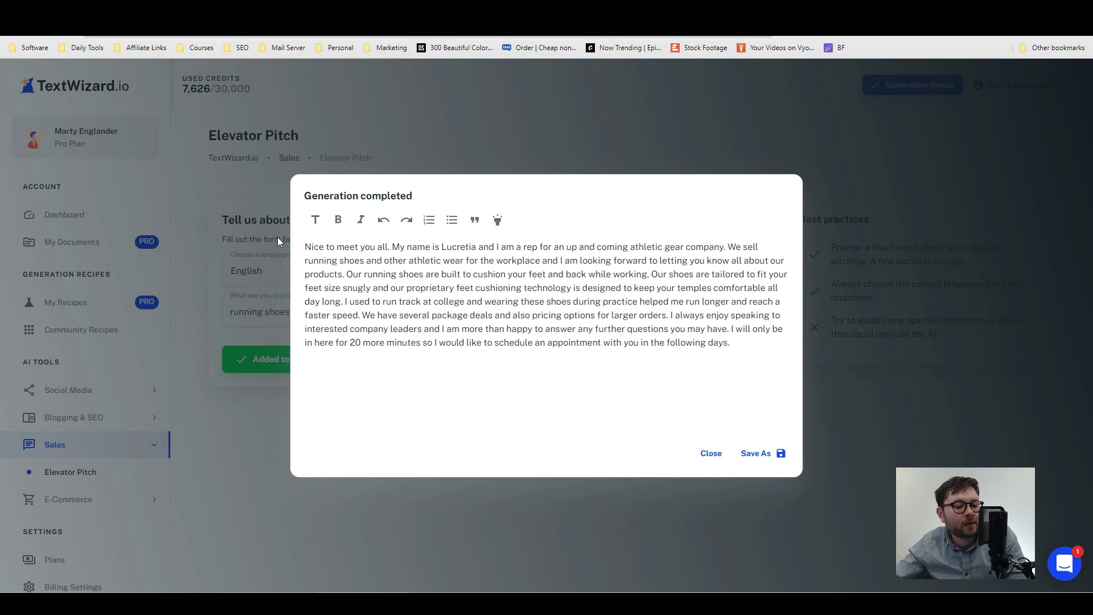
Replace the pitch subject with 'ipad pro' and generate a new elevator pitch
click(708, 459)
click(275, 311)
triple_click(276, 311)
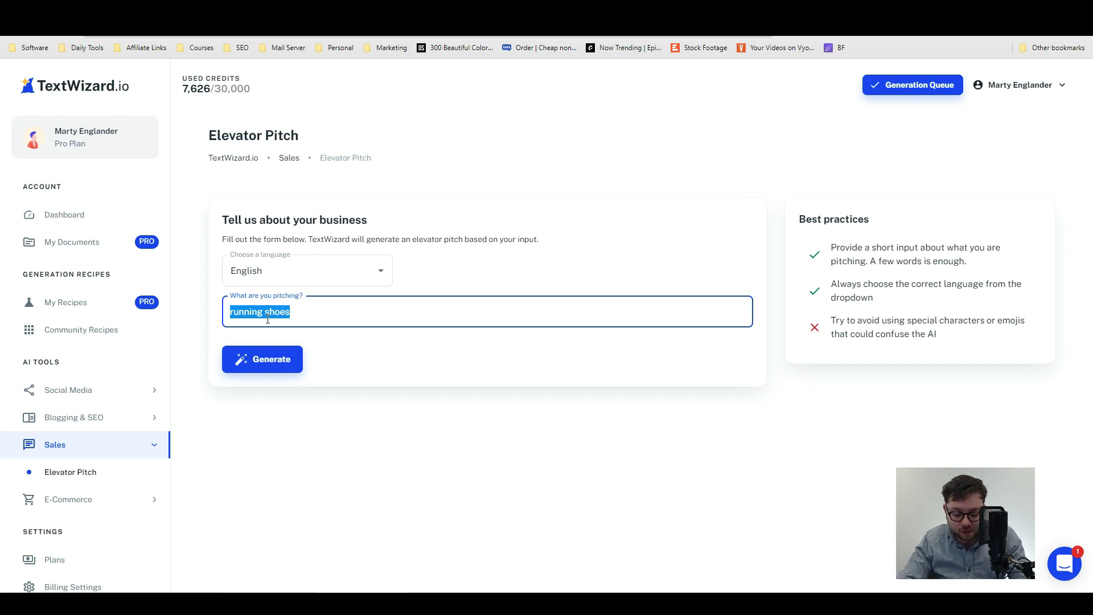
text(ipad pro)
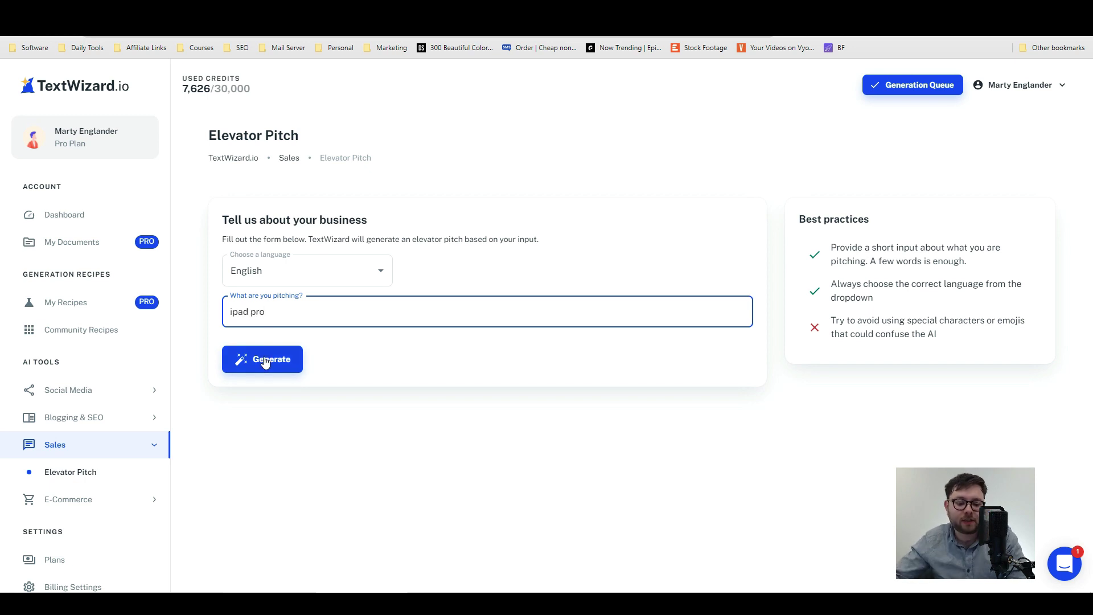
click(264, 359)
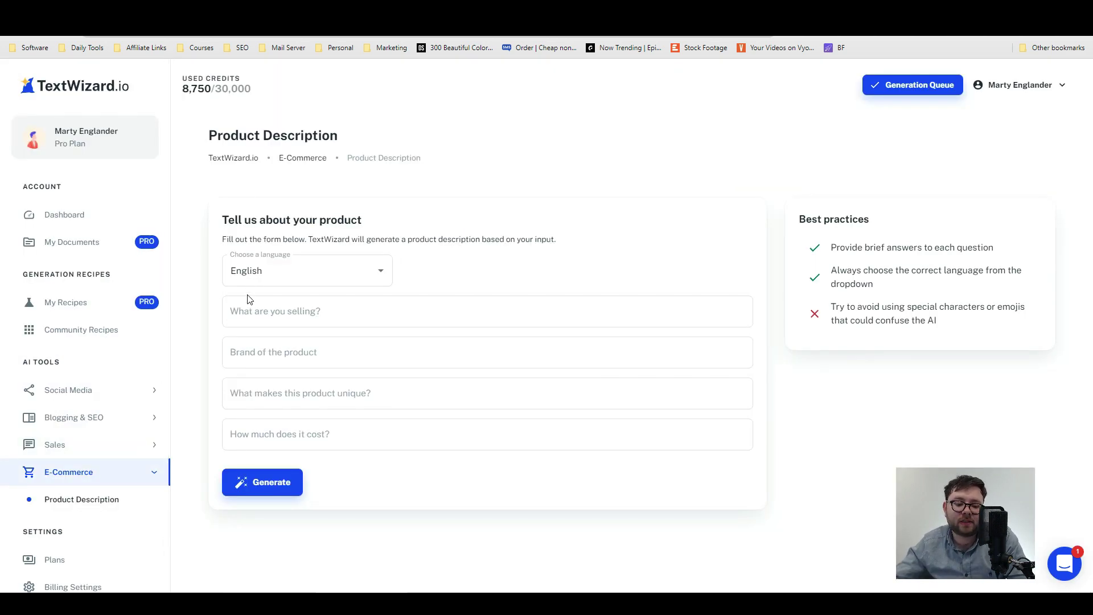
Generate a description for Apple's ipad pro: large screen, fast performance, quality picture, fast response, price 999
click(256, 319)
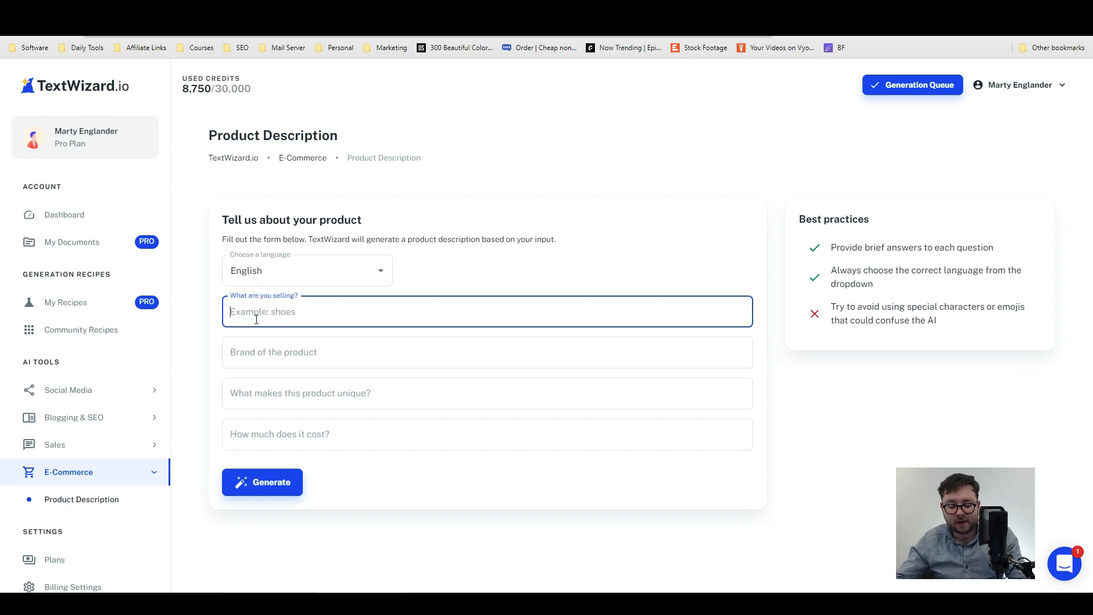
text(ipad pro)
key(Tab)
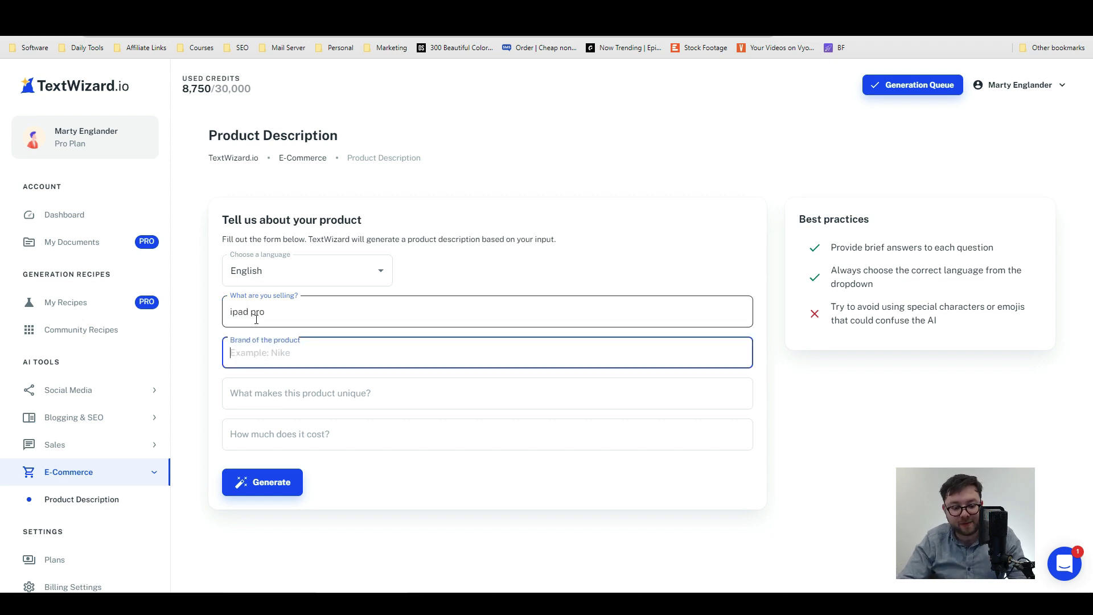
text(apple)
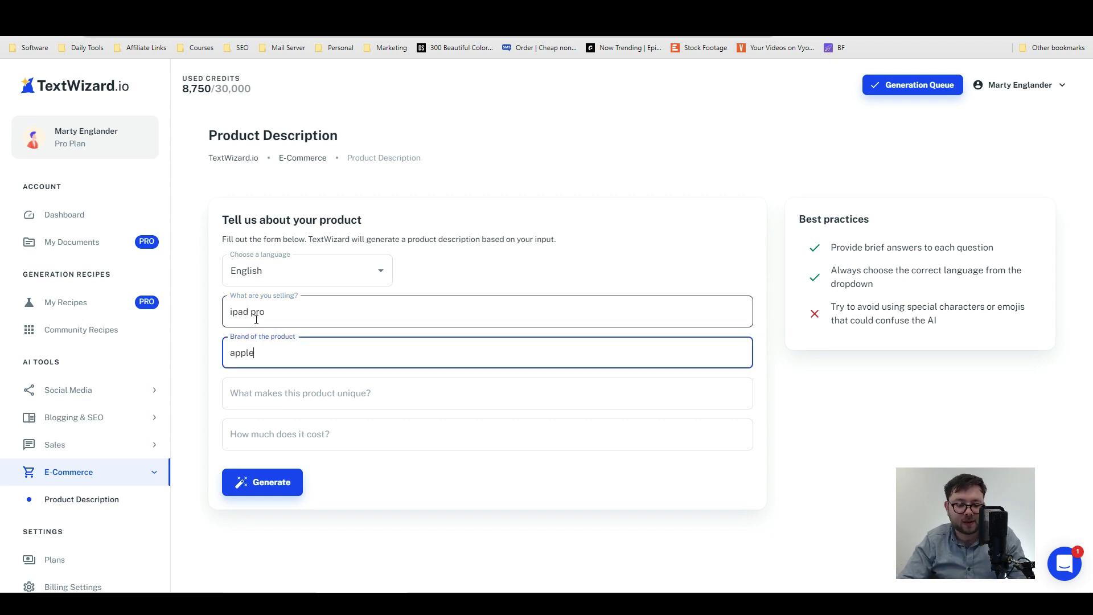
key(Tab)
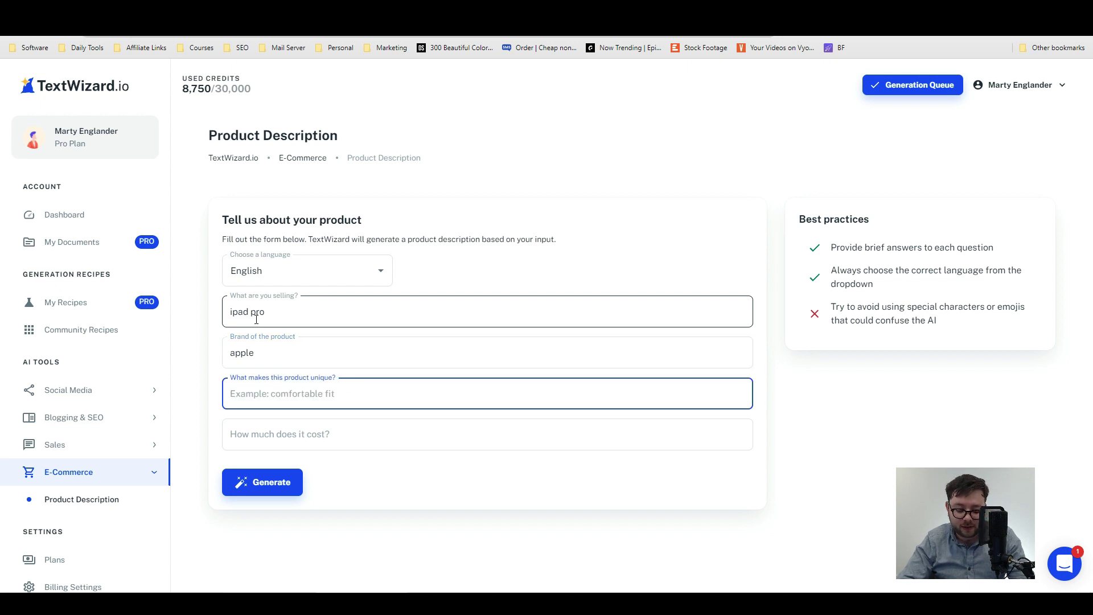
text(large s)
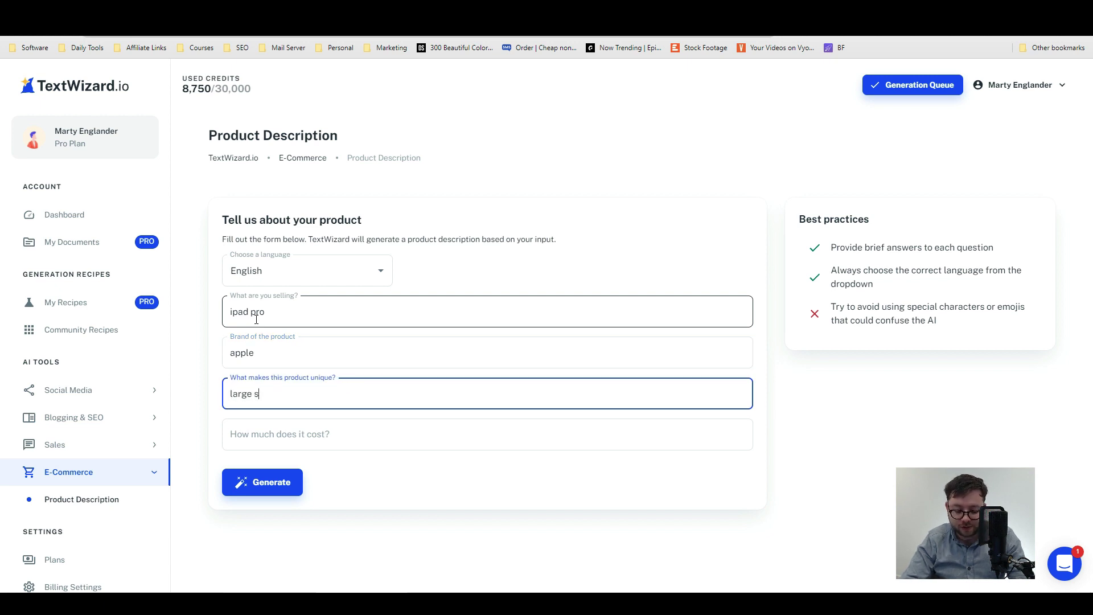
text(creen, fa)
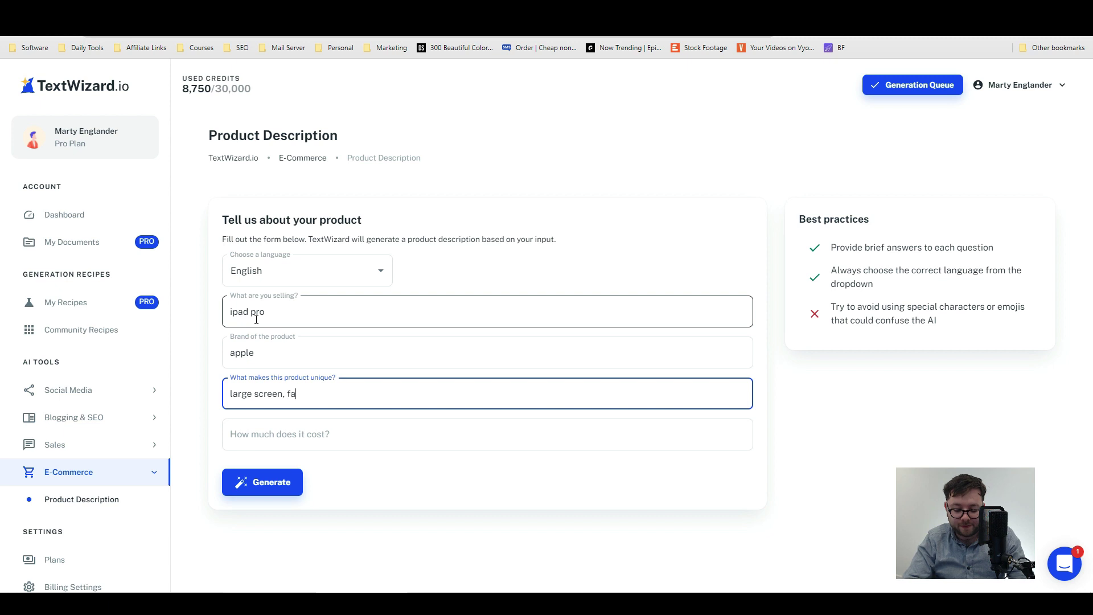
text(st performance)
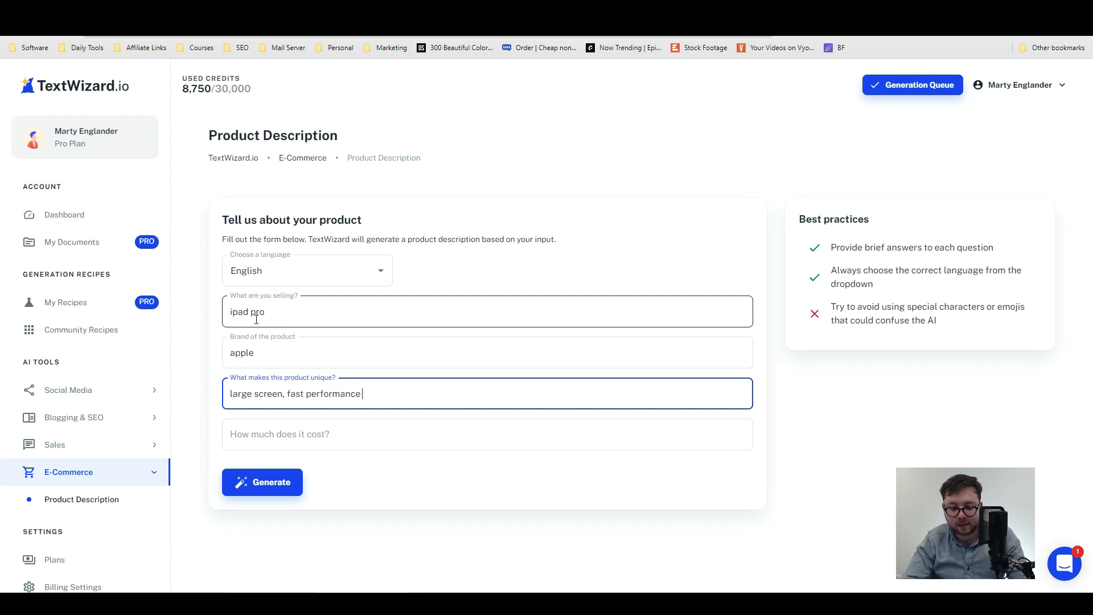
text(, quality picture, fast respons)
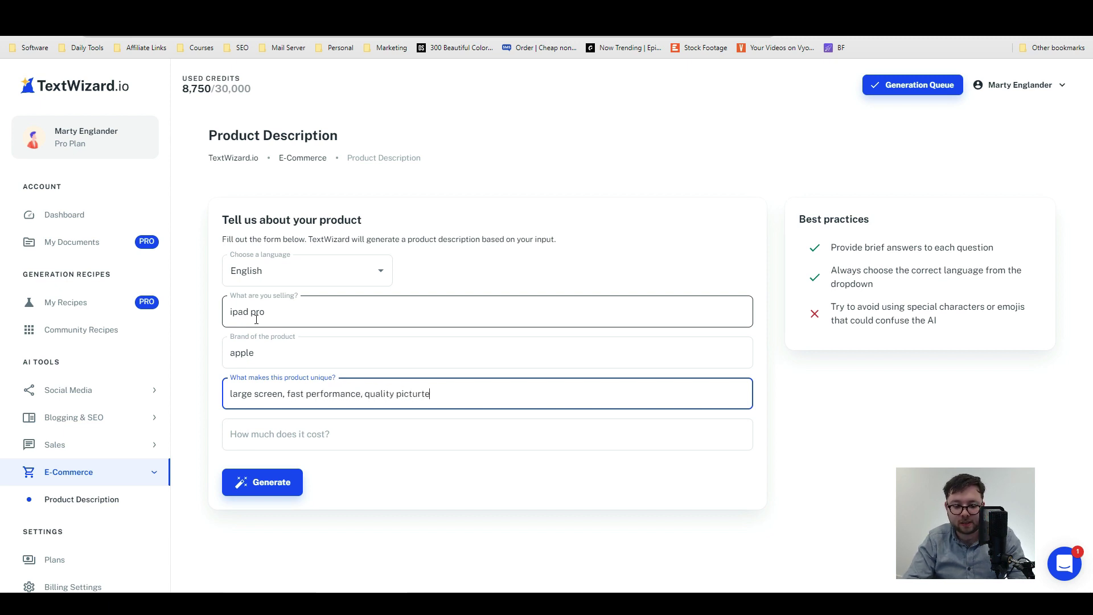
text(e)
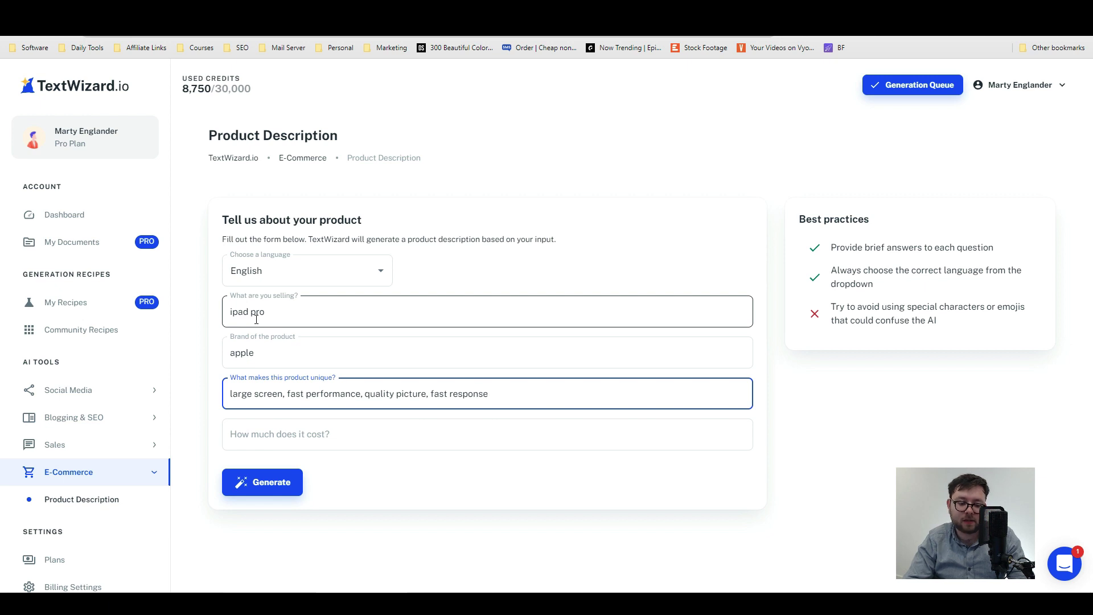
click(372, 447)
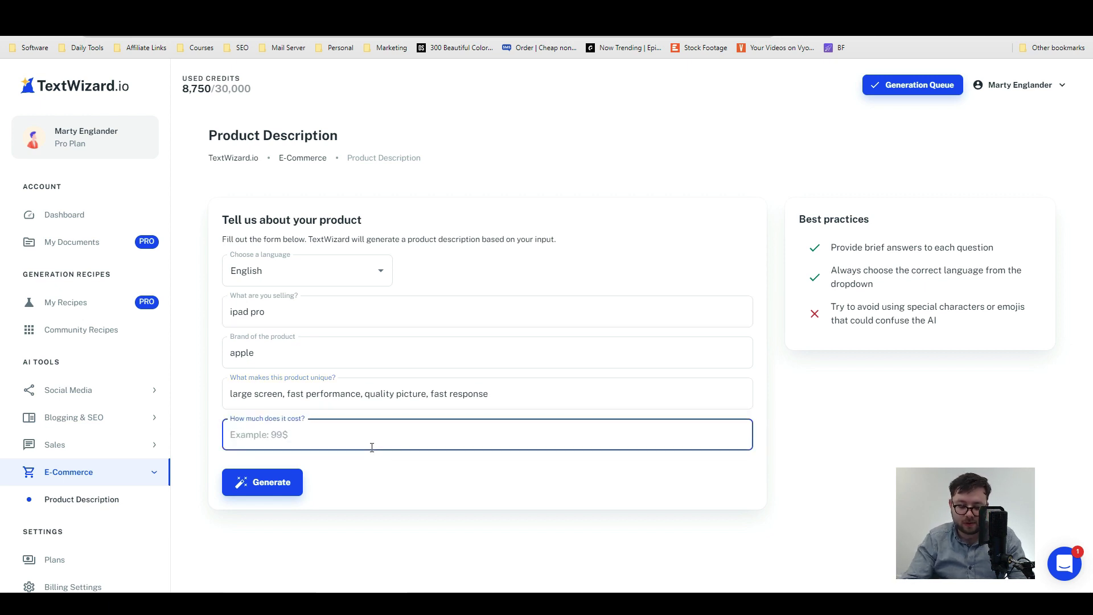
text(999)
click(288, 483)
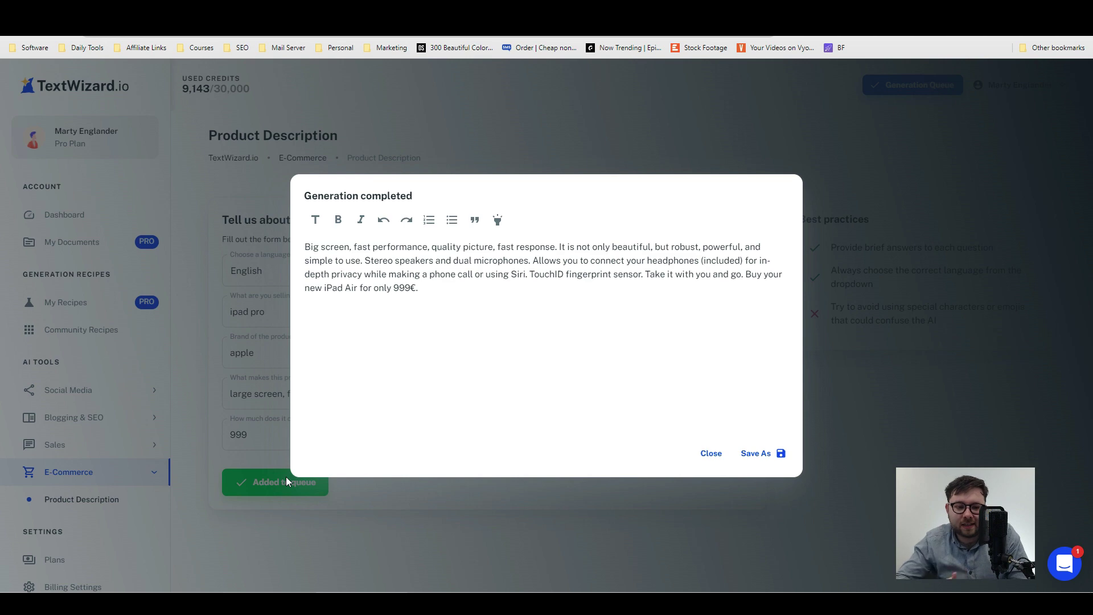
Dismiss the first ipad pro description, regenerate it from the same details, and close the result
drag(512, 274, 703, 391)
click(716, 458)
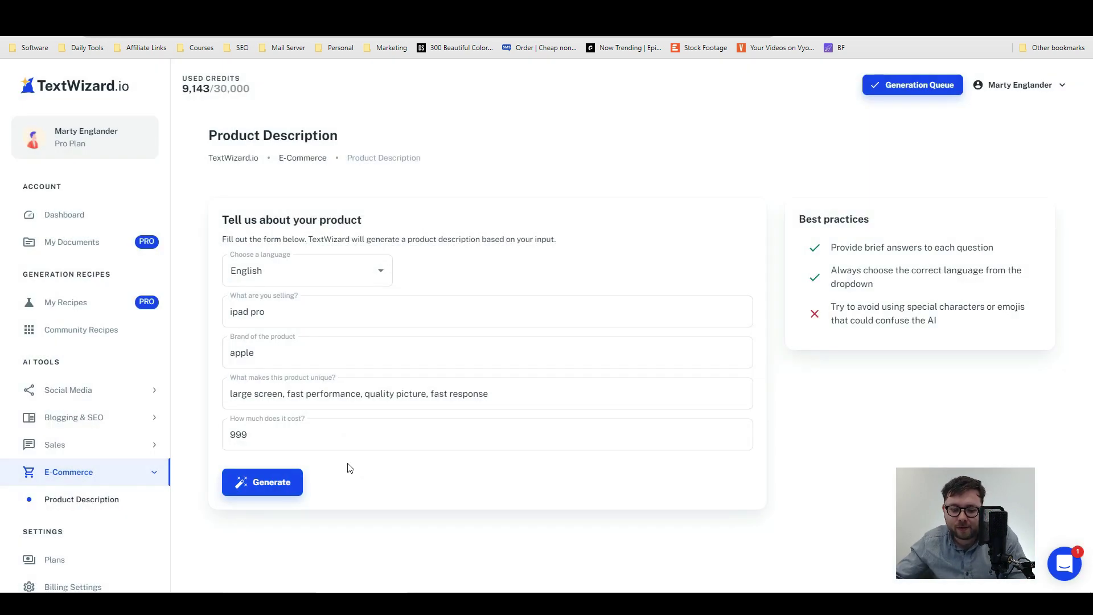
click(262, 483)
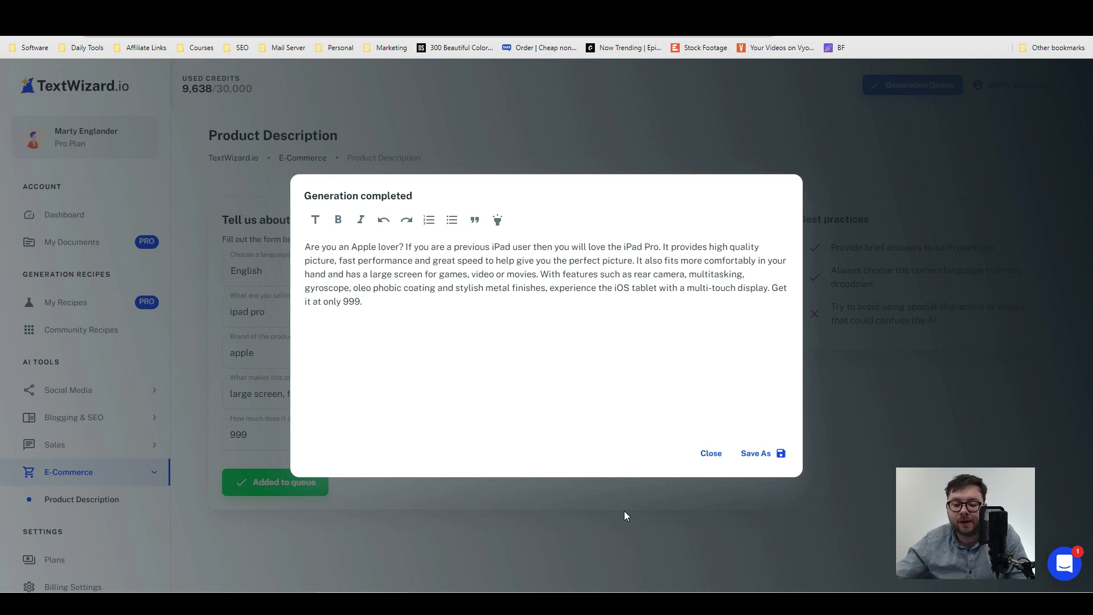
click(706, 454)
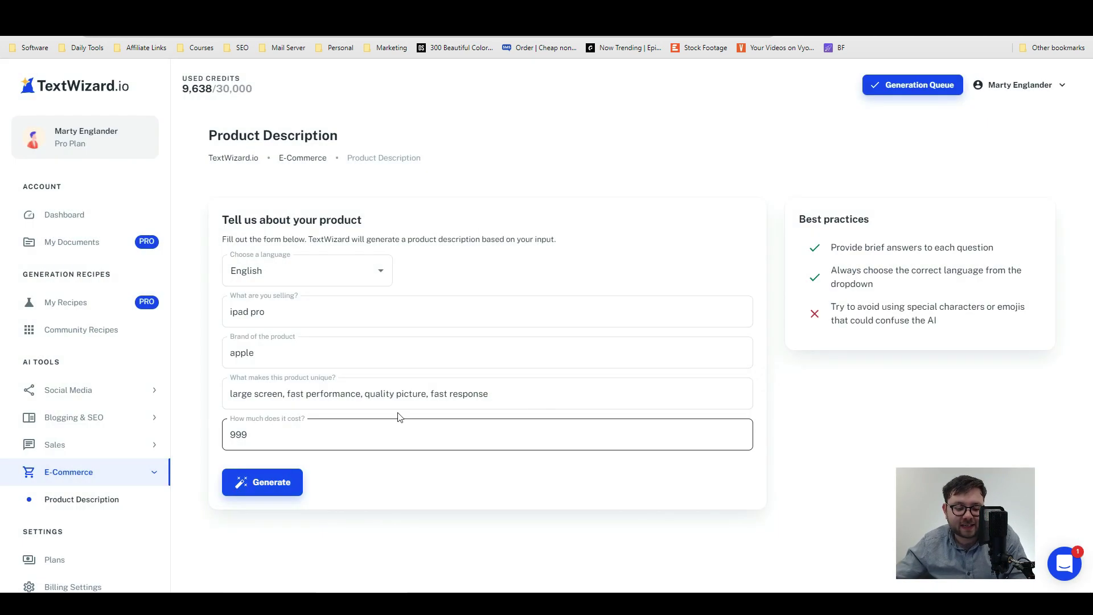
Open 'Outline - teaching a dog to sit' for editing from My Documents
click(91, 242)
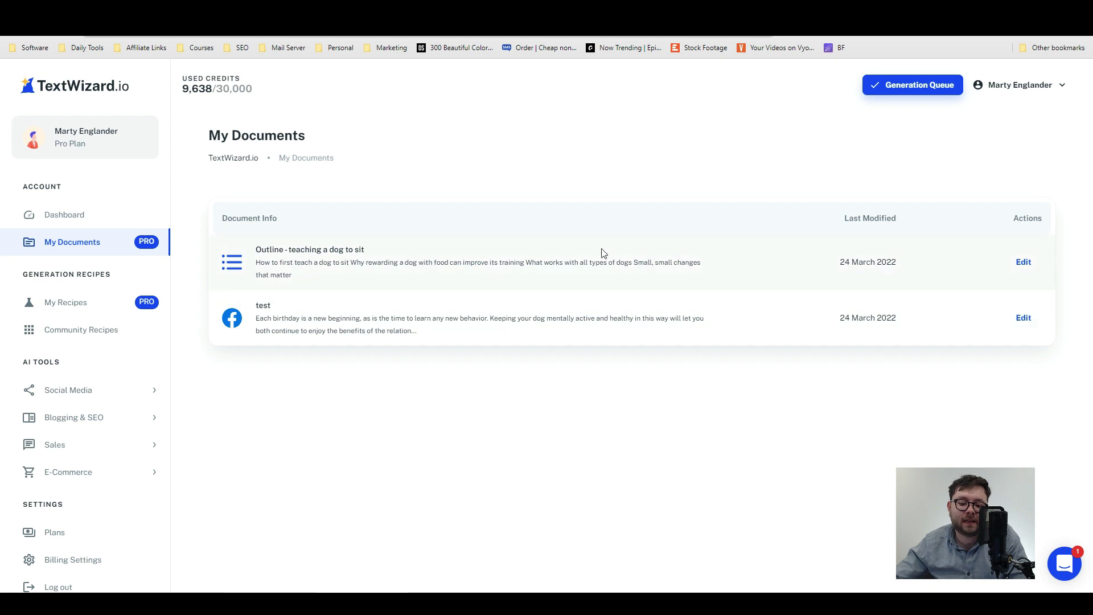
click(1024, 262)
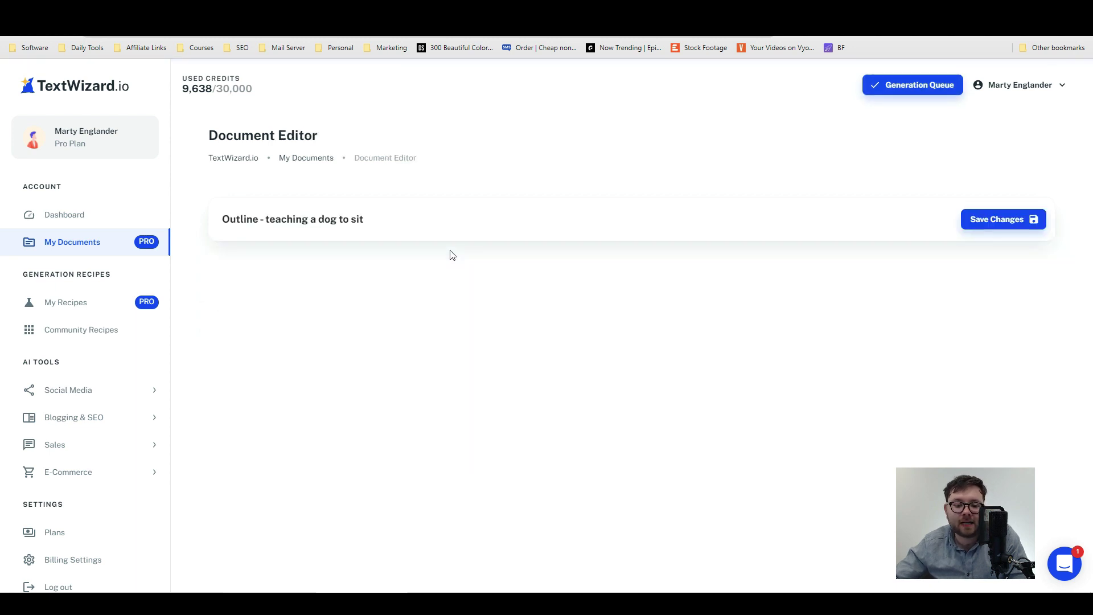